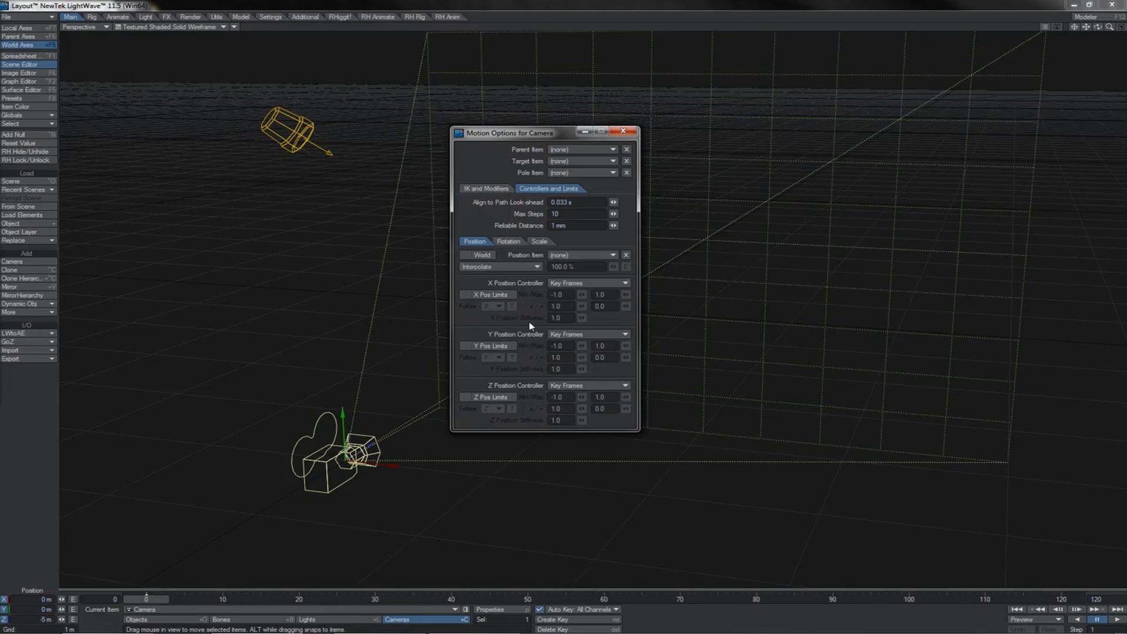
Set the camera's Position Item to Light and its X Position Controller to Same as Item
{"action": "left_click", "coordinate": [566, 256]}
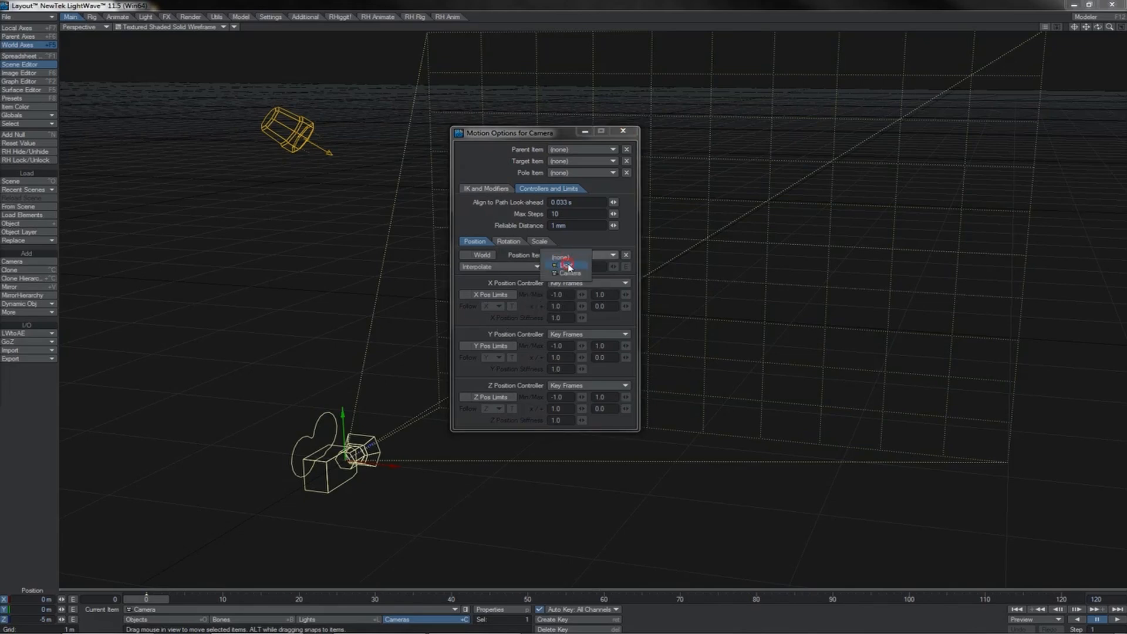
{"action": "left_click", "coordinate": [567, 265]}
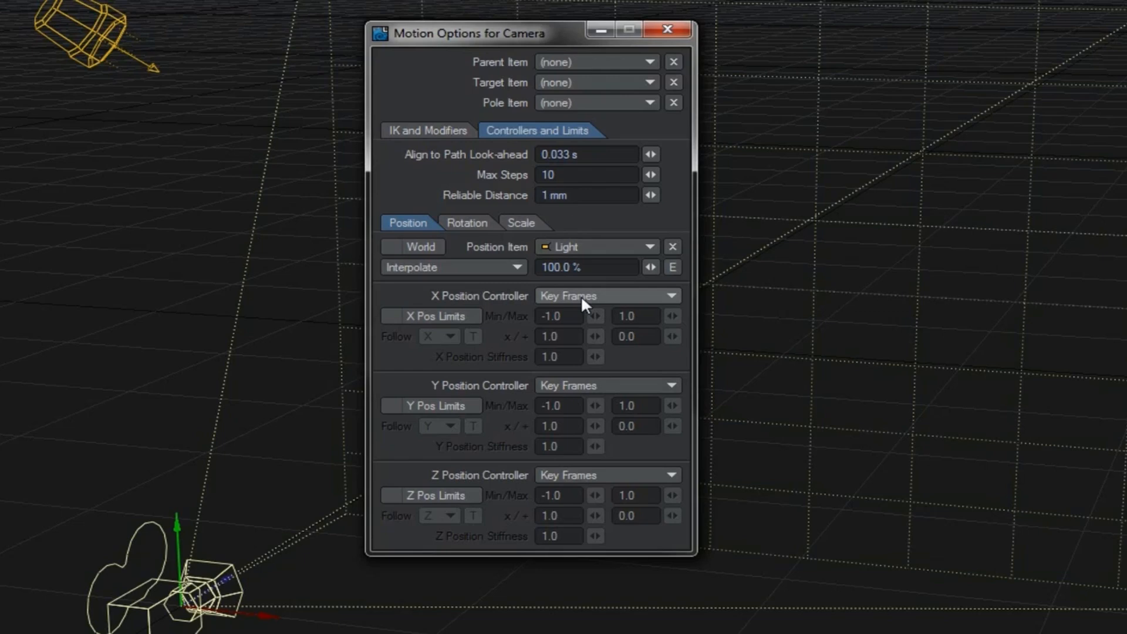
{"action": "left_click", "coordinate": [583, 298]}
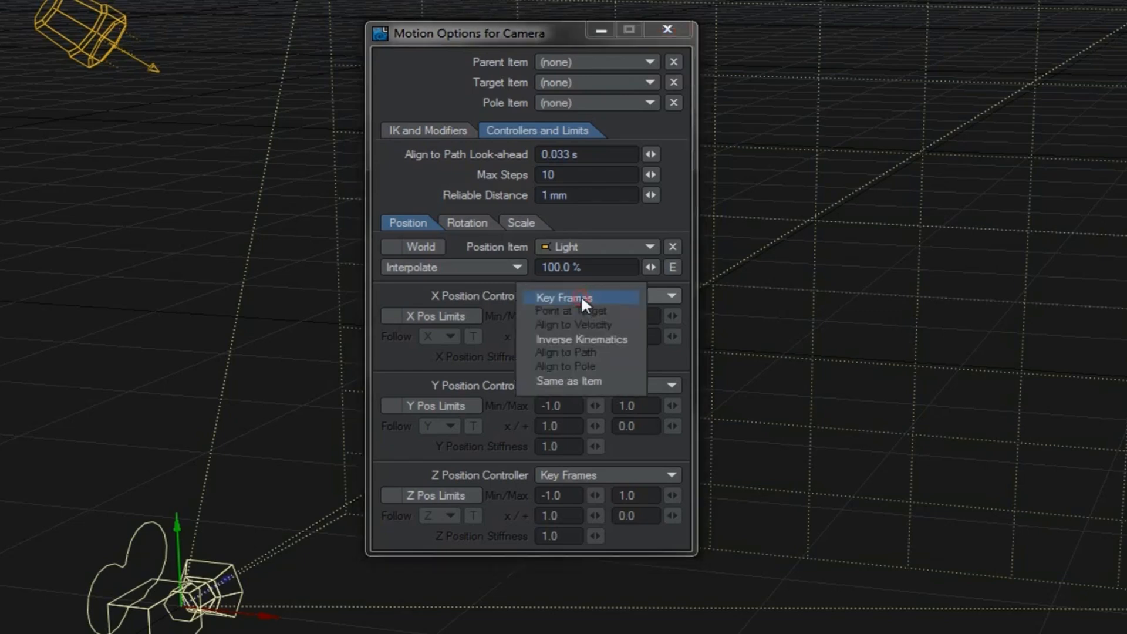
{"action": "left_click", "coordinate": [581, 381]}
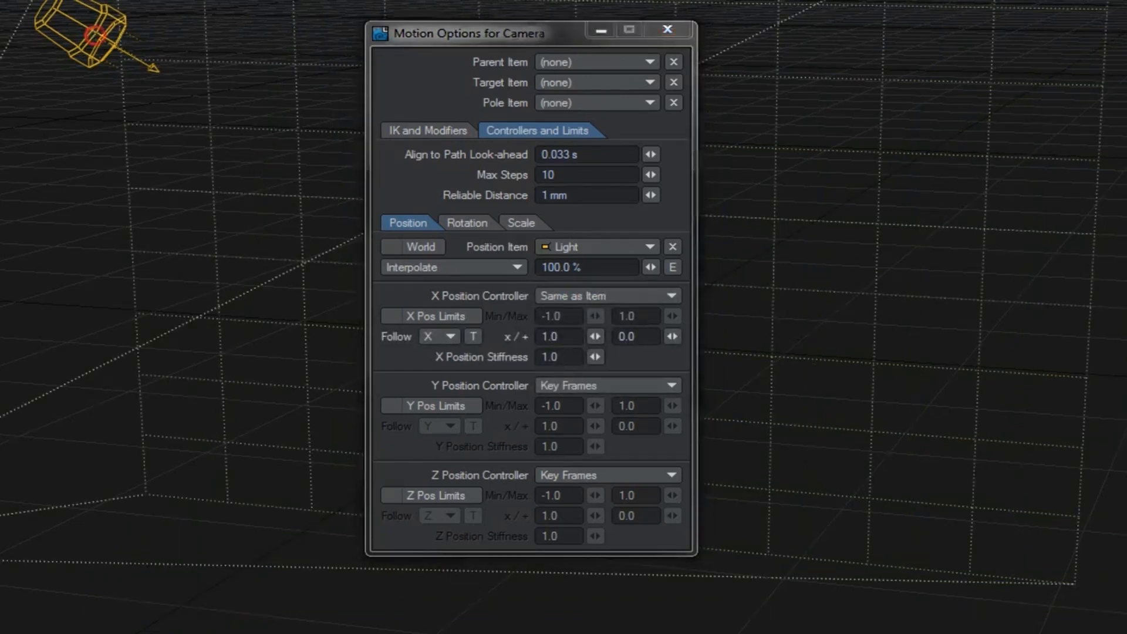
Move the light along X to about -1.47 m and lower it along Y to test the camera's follow behaviour
{"action": "left_click", "coordinate": [94, 35]}
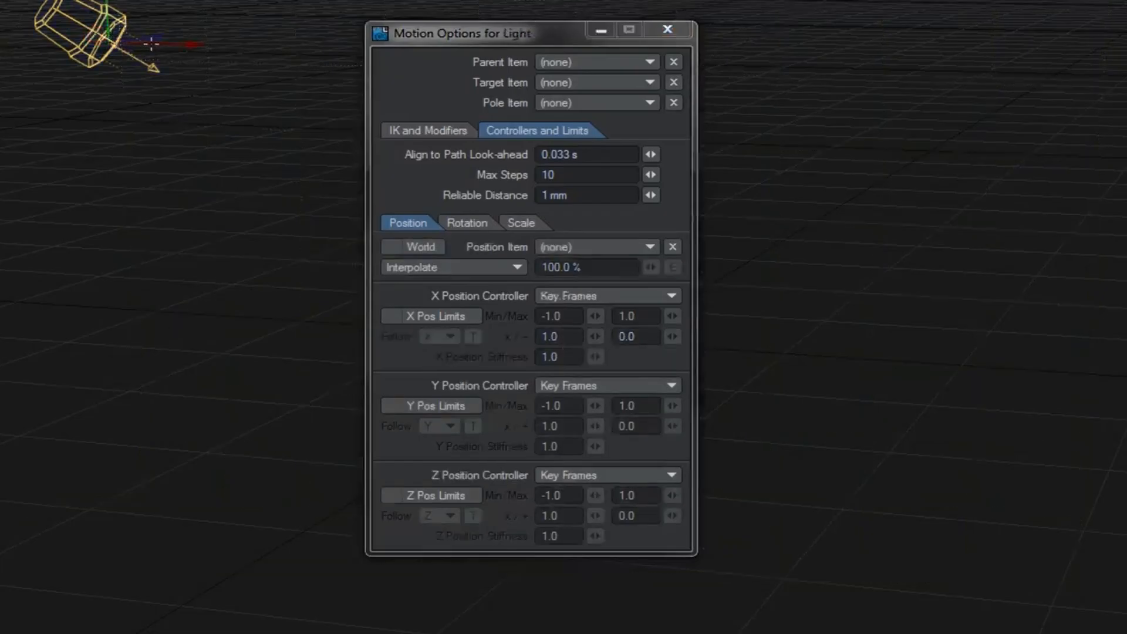
{"action": "left_click_drag", "start_coordinate": [160, 46], "coordinate": [548, 49]}
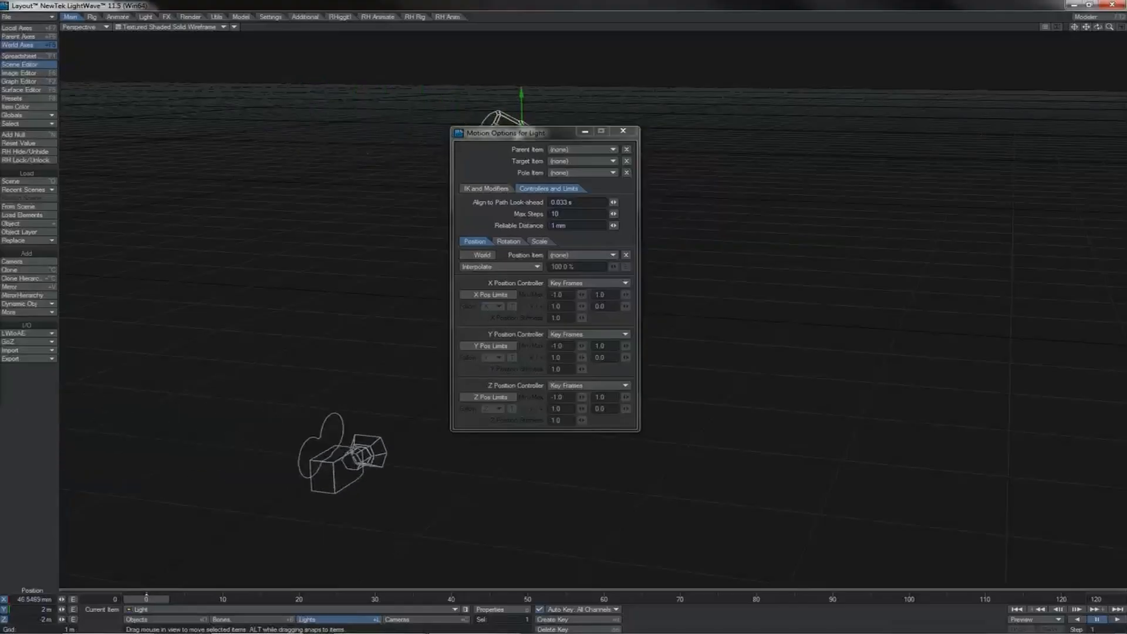
{"action": "left_click_drag", "start_coordinate": [521, 142], "coordinate": [352, 141]}
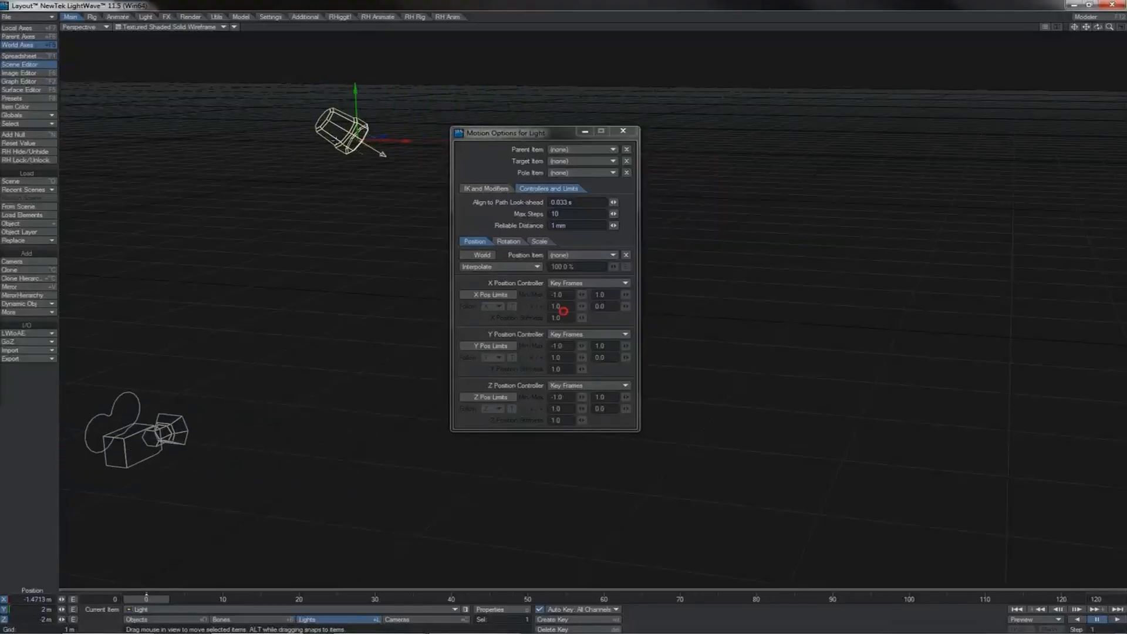
{"action": "mouse_move", "coordinate": [357, 86]}
{"action": "left_mouse_down"}
{"action": "mouse_move", "coordinate": [364, 271]}
{"action": "mouse_move", "coordinate": [356, 86]}
{"action": "left_mouse_up"}
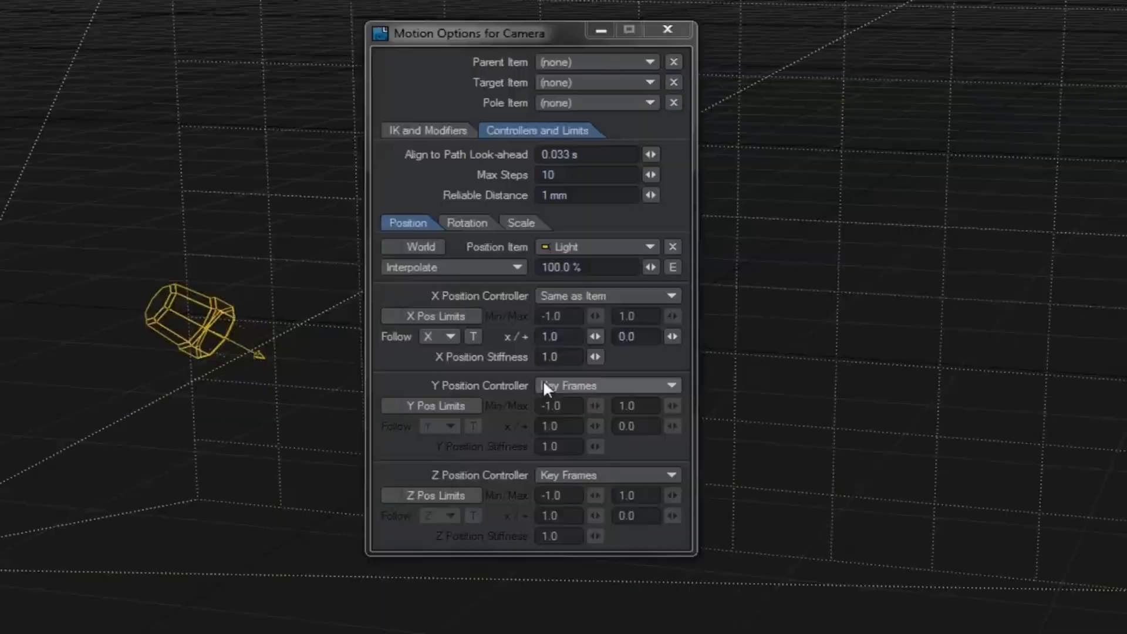
Set the camera's Y and Z Position Controllers to Same as Item
{"action": "left_click", "coordinate": [544, 382]}
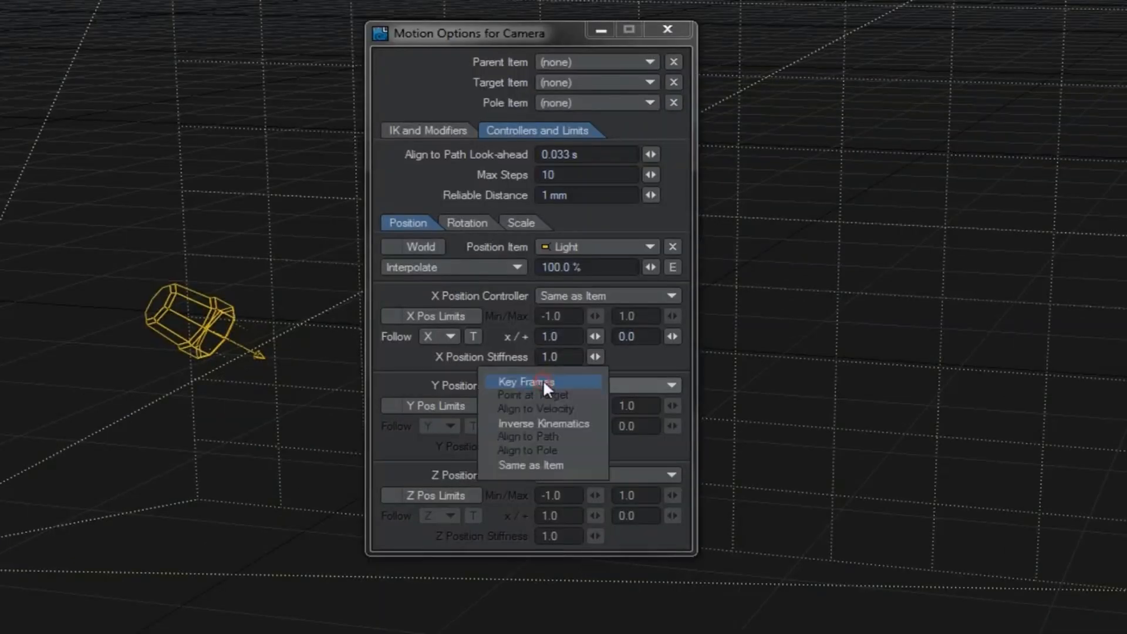
{"action": "left_click", "coordinate": [535, 464]}
{"action": "left_click", "coordinate": [544, 473]}
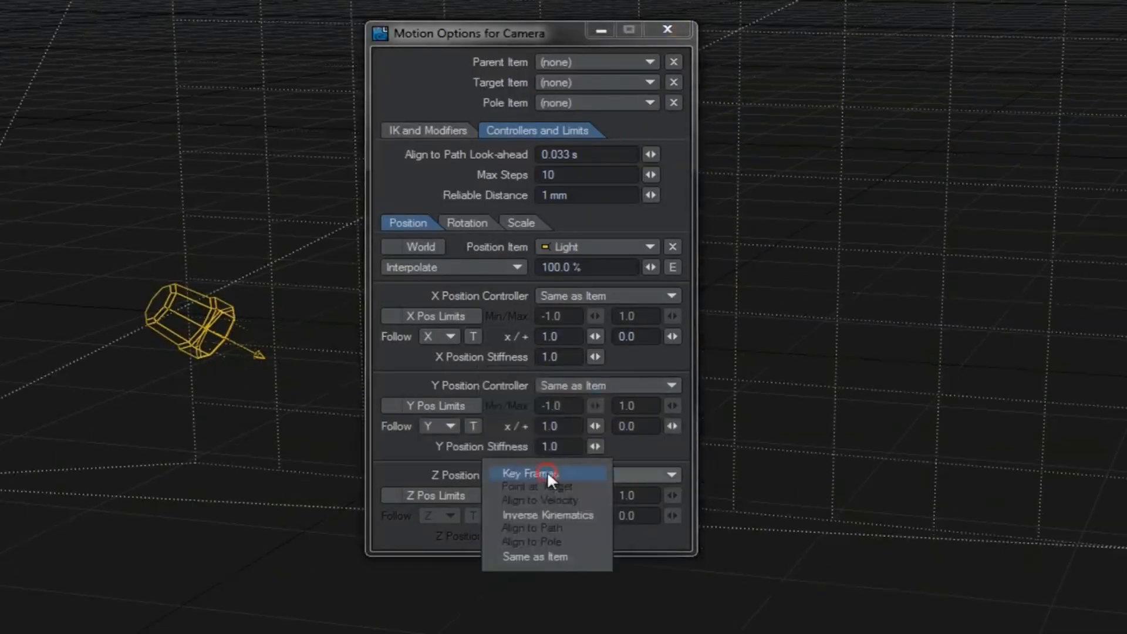
{"action": "left_click", "coordinate": [535, 558]}
Move the light to about X -1.50 m and Z -3.11 m and check the camera's position
{"action": "key", "text": "shift+l"}
{"action": "left_click_drag", "start_coordinate": [224, 541], "coordinate": [282, 516]}
{"action": "mouse_move", "coordinate": [274, 307]}
{"action": "left_mouse_down"}
{"action": "mouse_move", "coordinate": [67, 356]}
{"action": "mouse_move", "coordinate": [1, 505]}
{"action": "mouse_move", "coordinate": [149, 538]}
{"action": "mouse_move", "coordinate": [120, 474]}
{"action": "mouse_move", "coordinate": [32, 461]}
{"action": "mouse_move", "coordinate": [44, 529]}
{"action": "mouse_move", "coordinate": [166, 385]}
{"action": "mouse_move", "coordinate": [356, 441]}
{"action": "left_mouse_up"}
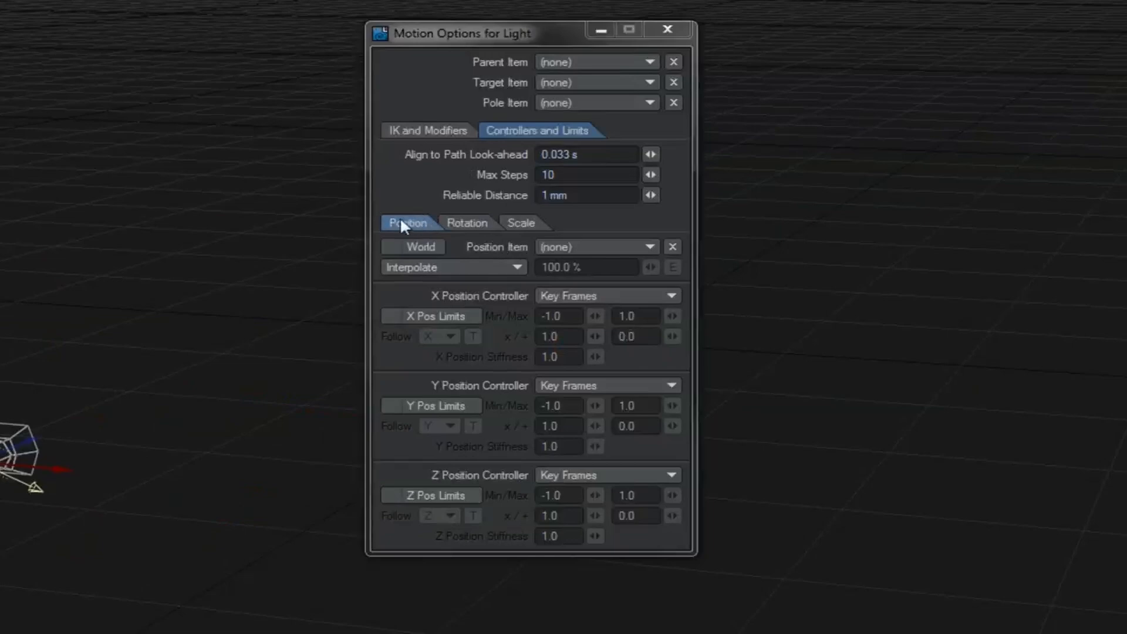
{"action": "mouse_move", "coordinate": [156, 465]}
{"action": "left_mouse_down"}
{"action": "mouse_move", "coordinate": [326, 410]}
{"action": "mouse_move", "coordinate": [175, 421]}
{"action": "mouse_move", "coordinate": [310, 417]}
{"action": "mouse_move", "coordinate": [209, 375]}
{"action": "mouse_move", "coordinate": [563, 345]}
{"action": "left_mouse_up"}
{"action": "key", "text": "y"}
{"action": "mouse_move", "coordinate": [177, 552]}
{"action": "left_mouse_down"}
{"action": "mouse_move", "coordinate": [264, 546]}
{"action": "mouse_move", "coordinate": [176, 549]}
{"action": "left_mouse_up"}
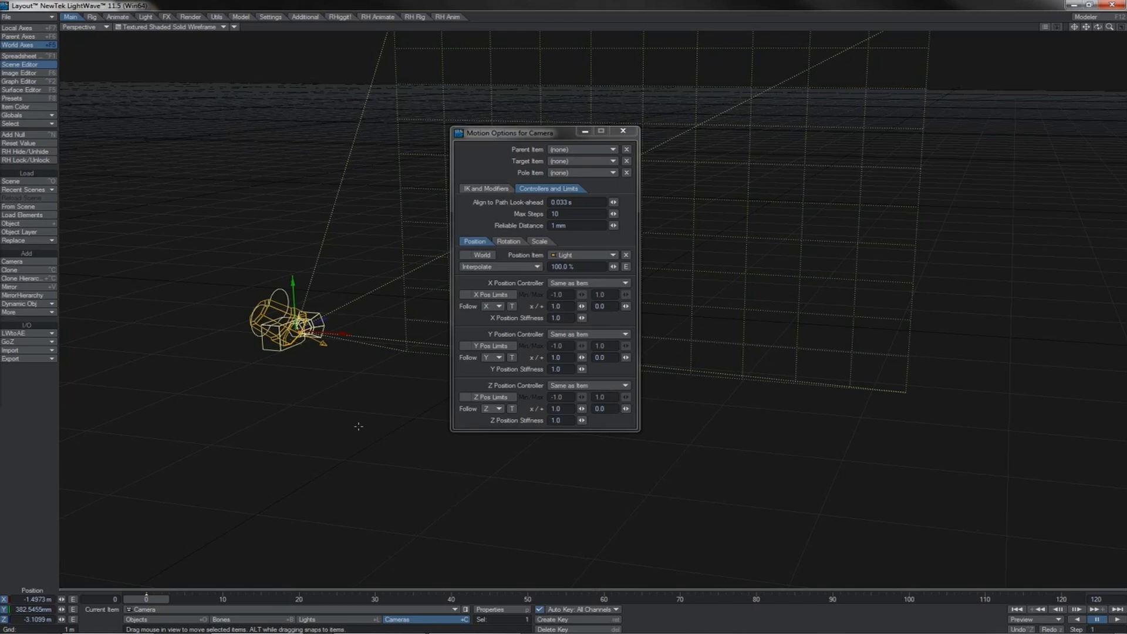
Toggle the camera's World position option on and off, and move the light to about X -1.36 m, Z -3.41 m
{"action": "left_click", "coordinate": [479, 257]}
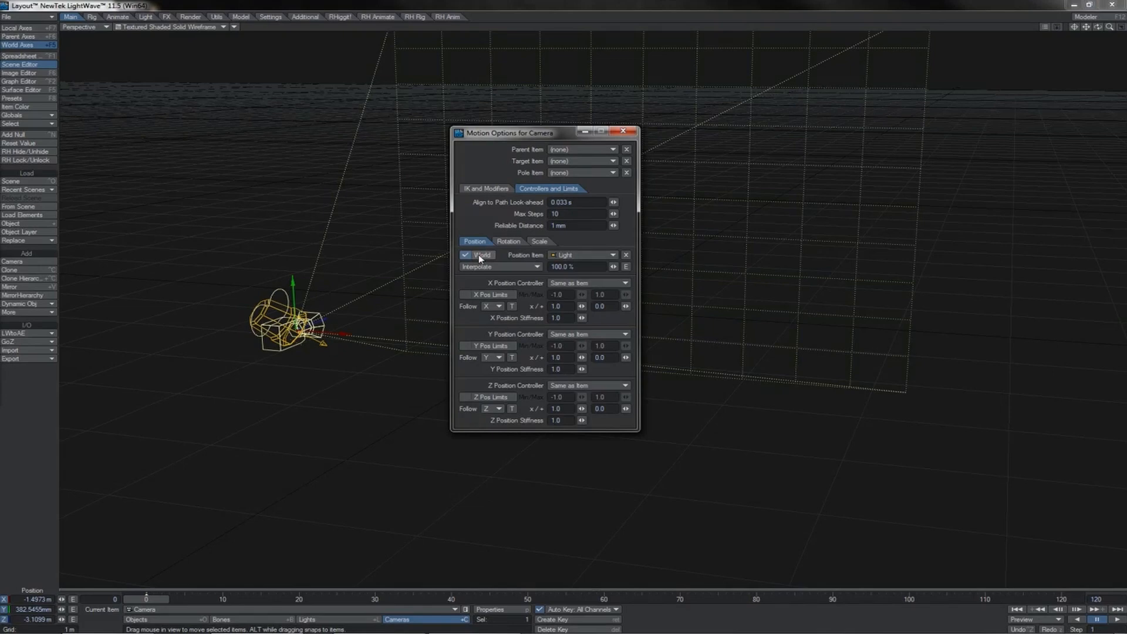
{"action": "left_click", "coordinate": [480, 257]}
{"action": "left_click", "coordinate": [273, 312]}
{"action": "key", "text": "t"}
{"action": "left_click_drag", "start_coordinate": [377, 349], "coordinate": [331, 337]}
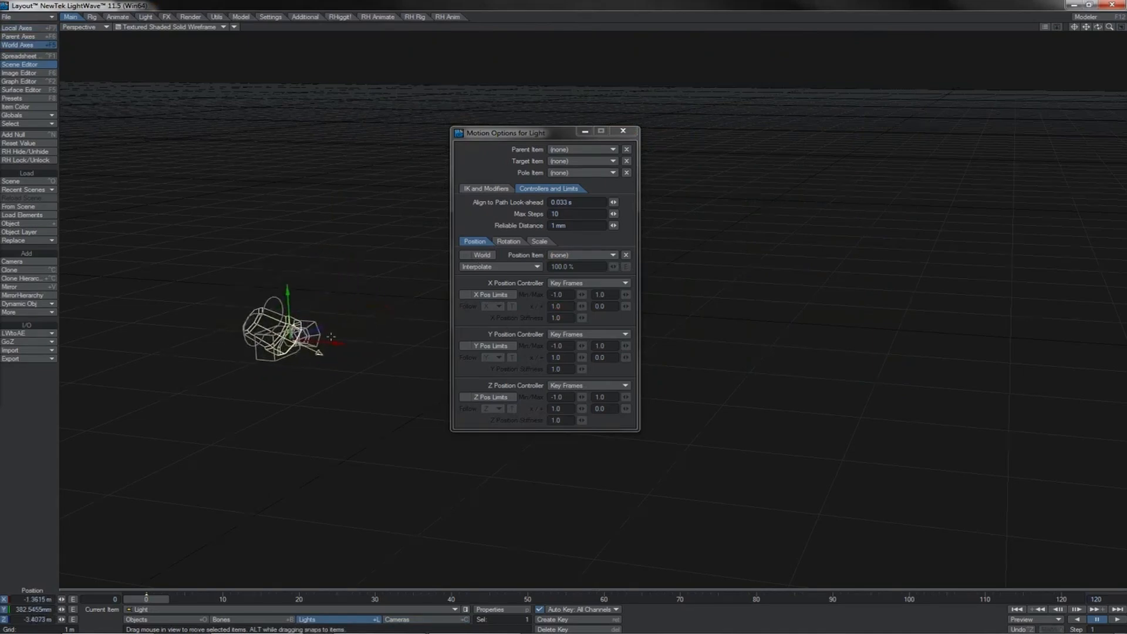
{"action": "left_click", "coordinate": [276, 362]}
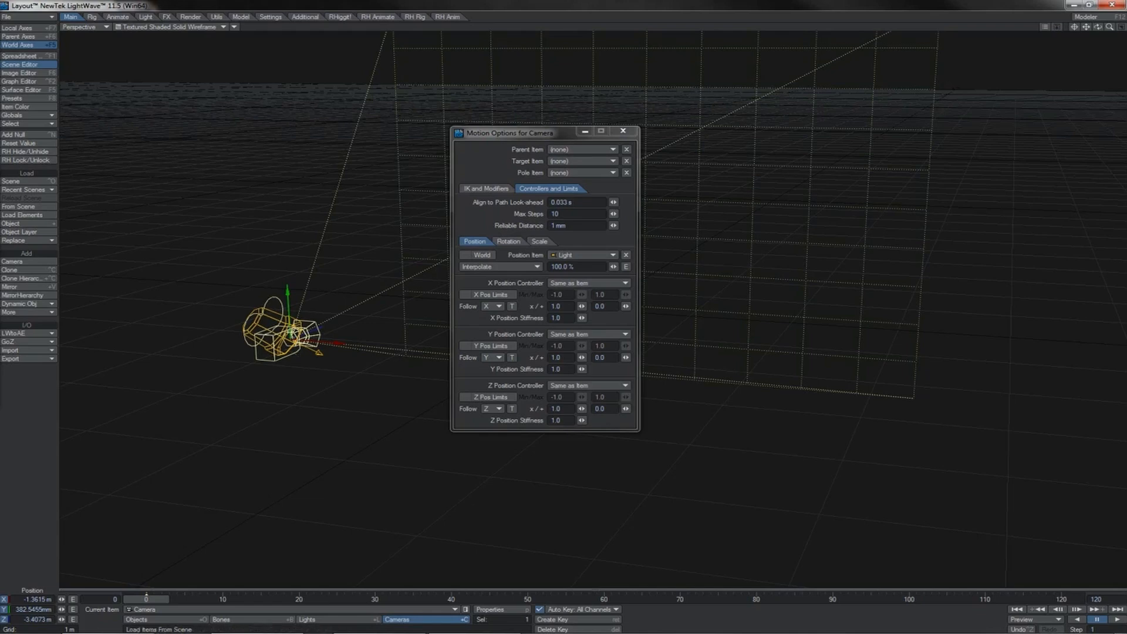
Open the Scene Editor, add a null to the scene and parent the light to it
{"action": "left_click_drag", "start_coordinate": [0, 71], "coordinate": [709, 69]}
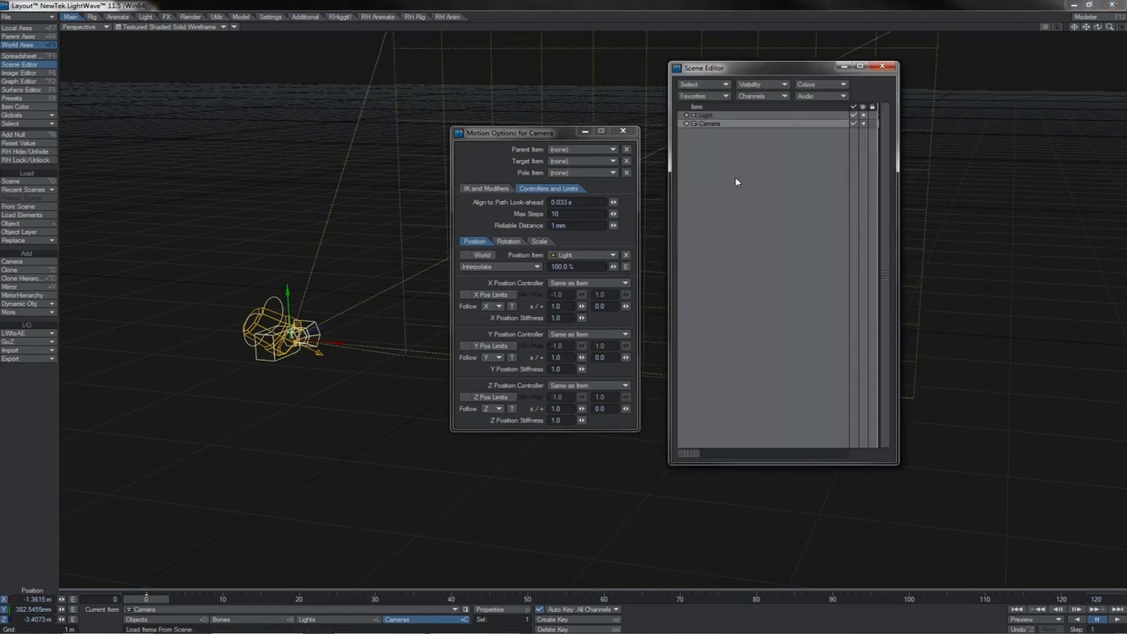
{"action": "key", "text": "ctrl+n"}
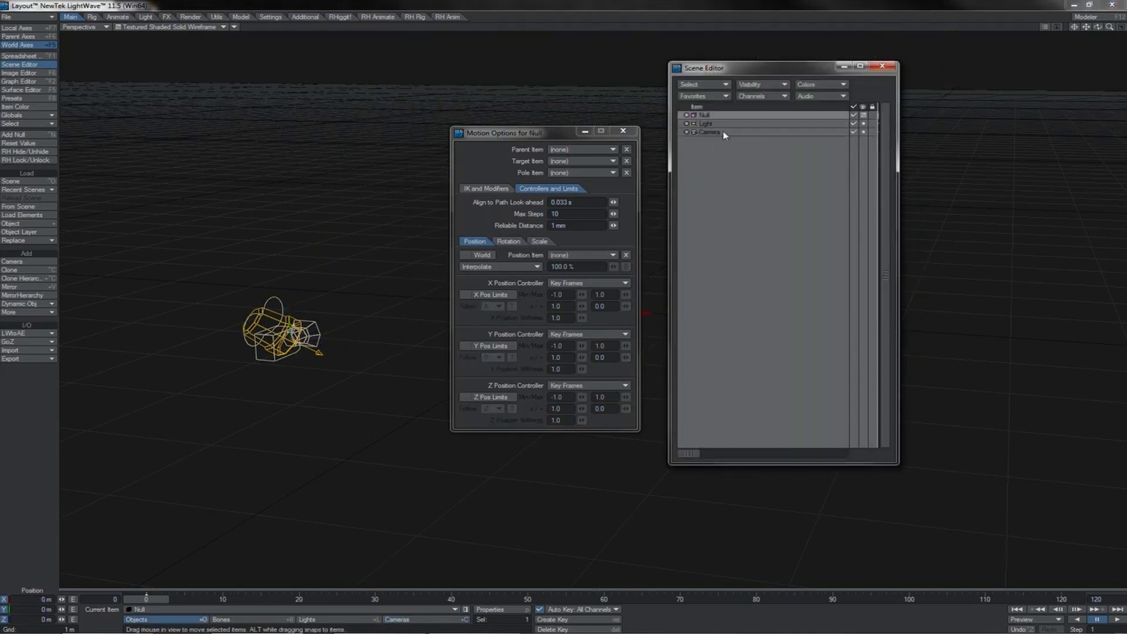
{"action": "left_click_drag", "start_coordinate": [706, 125], "coordinate": [709, 117]}
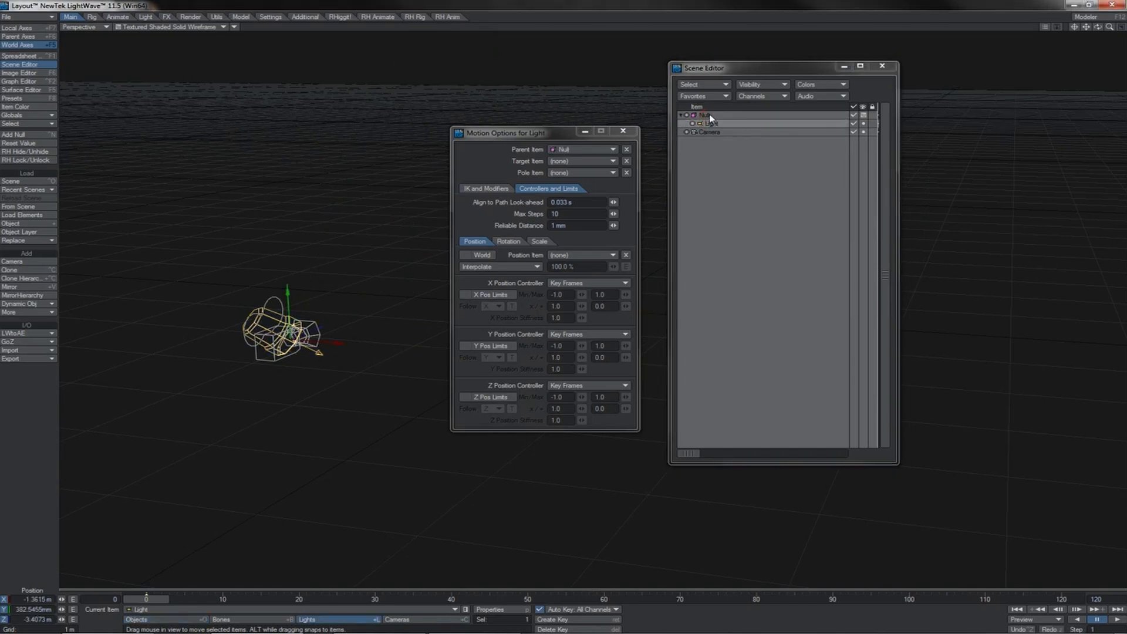
Move the Motion Options window out of the way and move the light's parent null to about X -1.03 m
{"action": "left_click", "coordinate": [709, 116]}
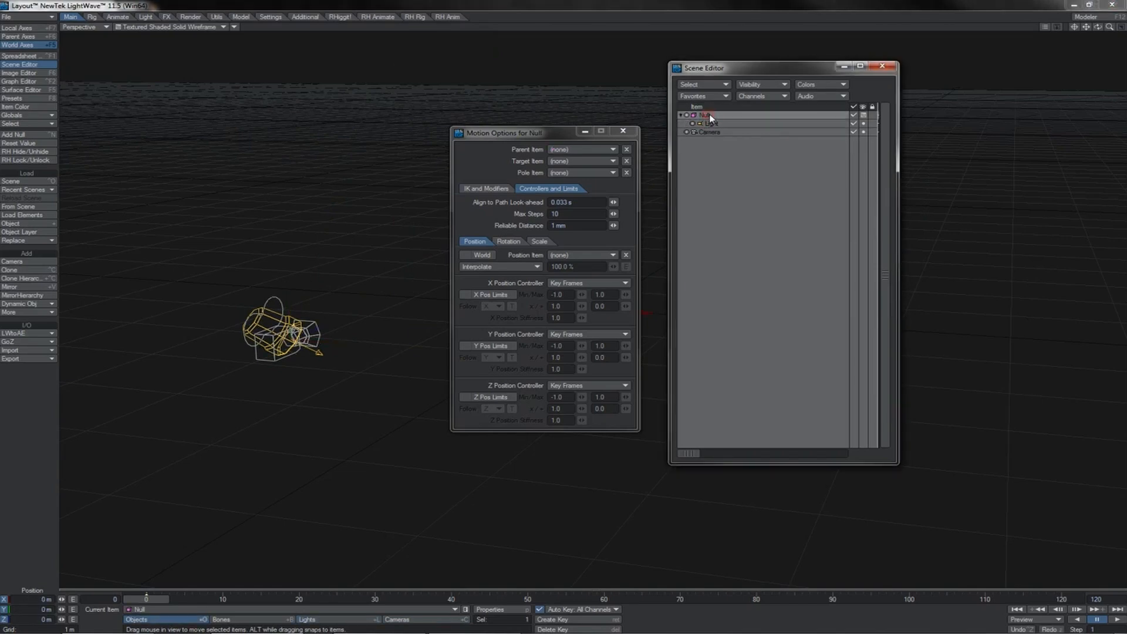
{"action": "left_click", "coordinate": [545, 143]}
{"action": "left_click_drag", "start_coordinate": [547, 470], "coordinate": [549, 466]}
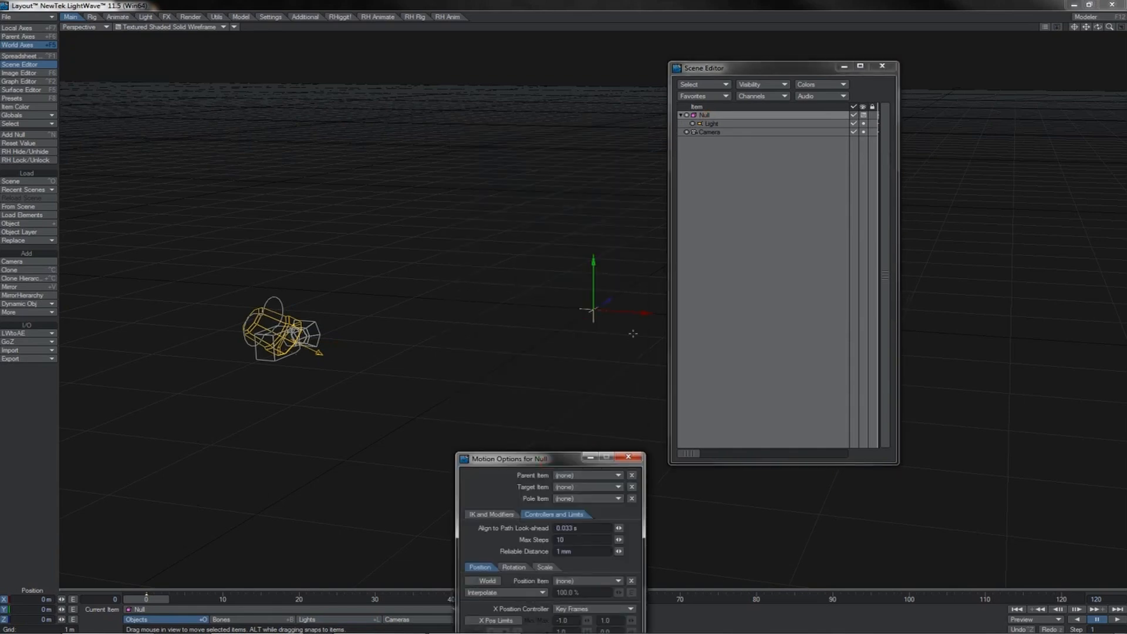
{"action": "left_click", "coordinate": [646, 312]}
{"action": "left_click_drag", "start_coordinate": [647, 312], "coordinate": [545, 306]}
Move the parented light to about X -0.97 m and compare the positions of the null and the camera
{"action": "key", "text": "shift+l"}
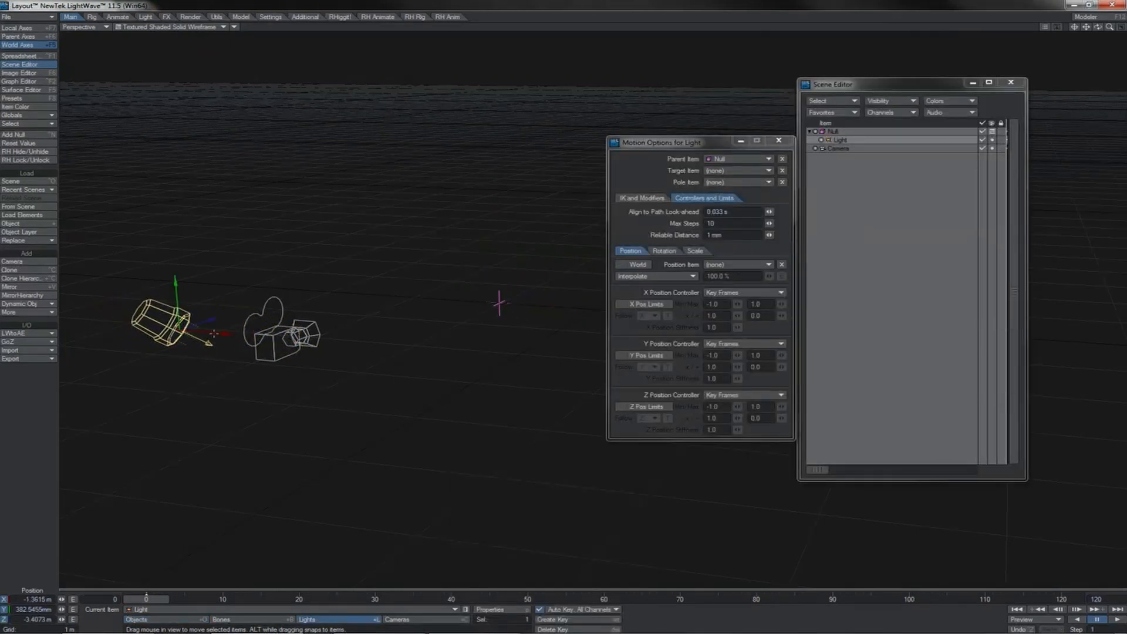
{"action": "left_click_drag", "start_coordinate": [214, 333], "coordinate": [256, 337]}
{"action": "mouse_move", "coordinate": [218, 299]}
{"action": "left_mouse_down"}
{"action": "mouse_move", "coordinate": [204, 79]}
{"action": "mouse_move", "coordinate": [218, 299]}
{"action": "left_mouse_up"}
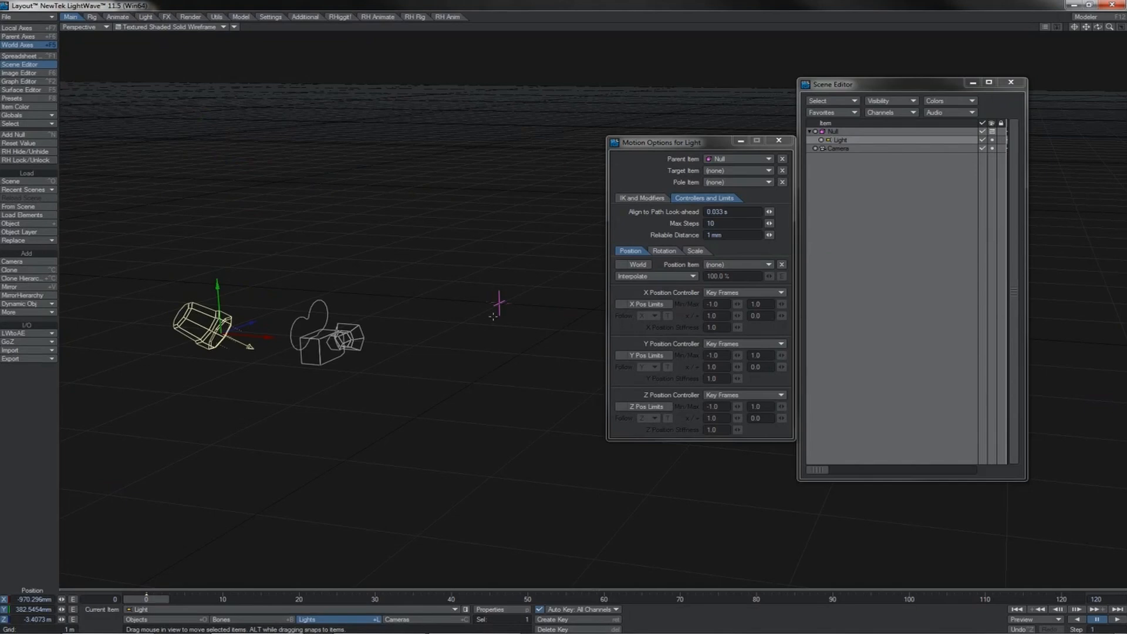
{"action": "left_click", "coordinate": [498, 303]}
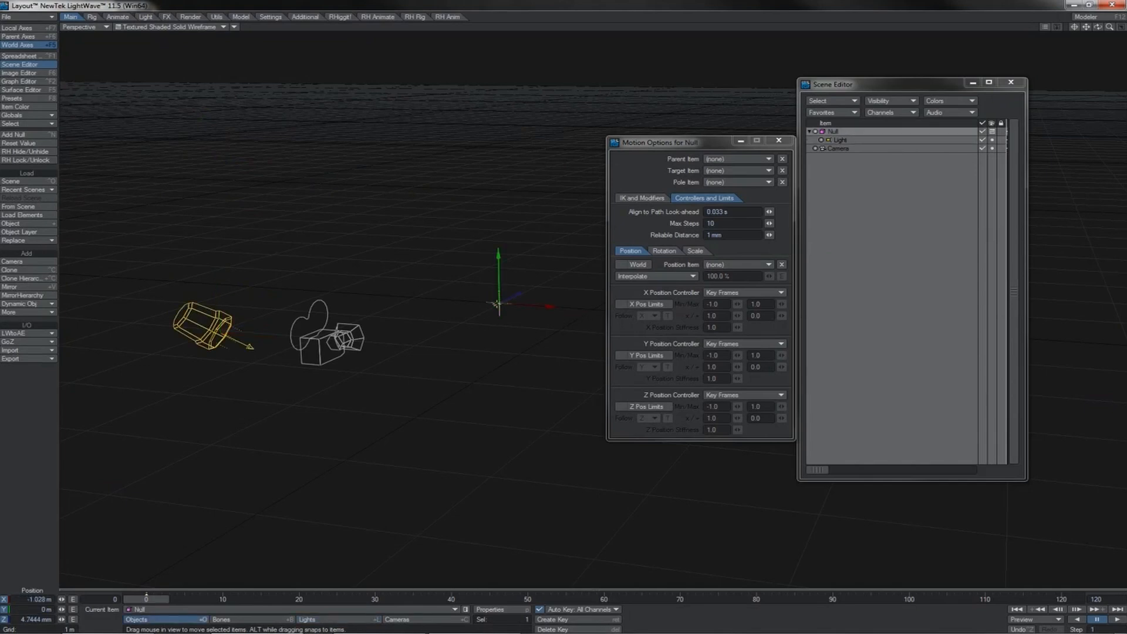
{"action": "left_click", "coordinate": [320, 343]}
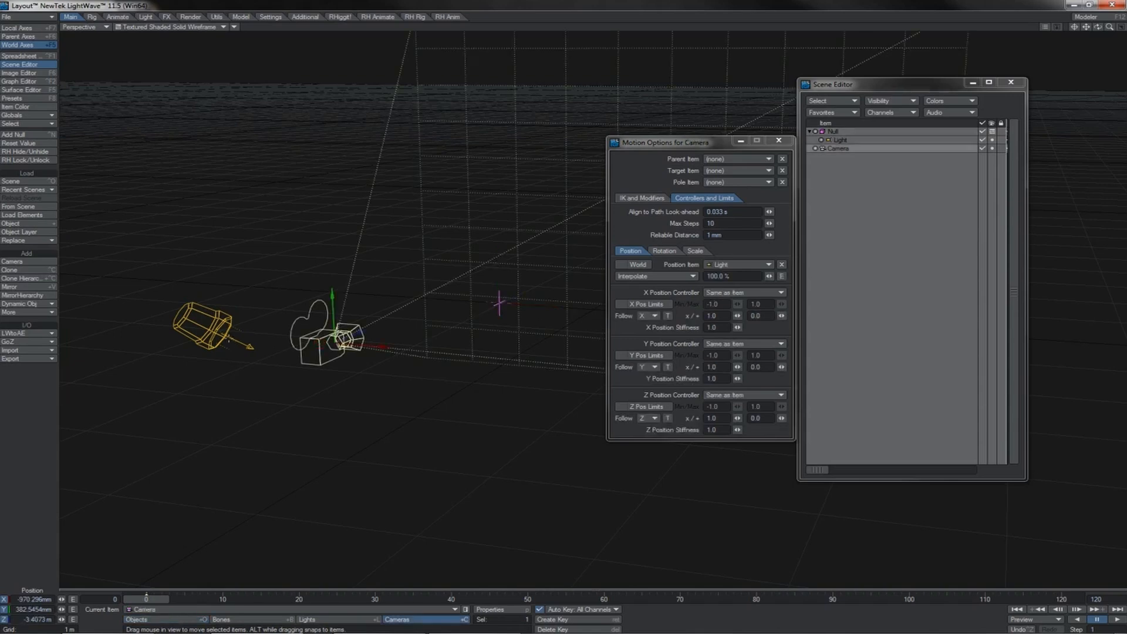
Set the light's position to X -1 m, Y 1 m, Z -1 m and check the camera's position
{"action": "left_click", "coordinate": [224, 332]}
{"action": "key", "text": "ctrl+z"}
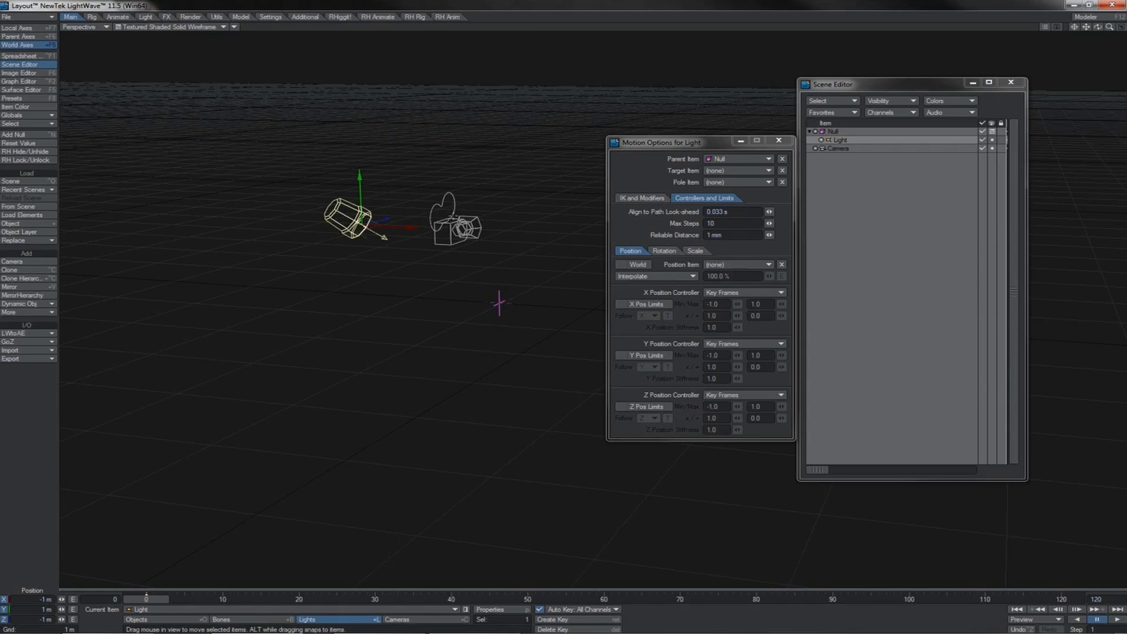
{"action": "left_click", "coordinate": [453, 214]}
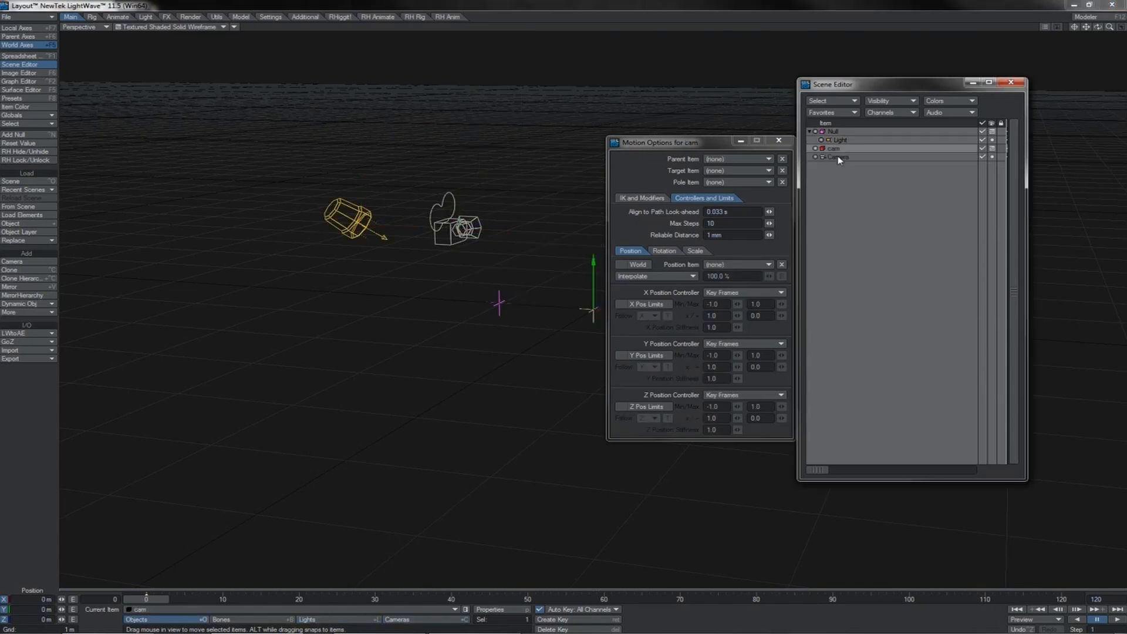
Parent the camera to a new null named cam and move that null to about X 0.13 m, Z -2.89 m
{"action": "left_click", "coordinate": [838, 157]}
{"action": "left_click_drag", "start_coordinate": [840, 160], "coordinate": [837, 152]}
{"action": "left_click", "coordinate": [836, 151]}
{"action": "left_click_drag", "start_coordinate": [568, 354], "coordinate": [466, 424]}
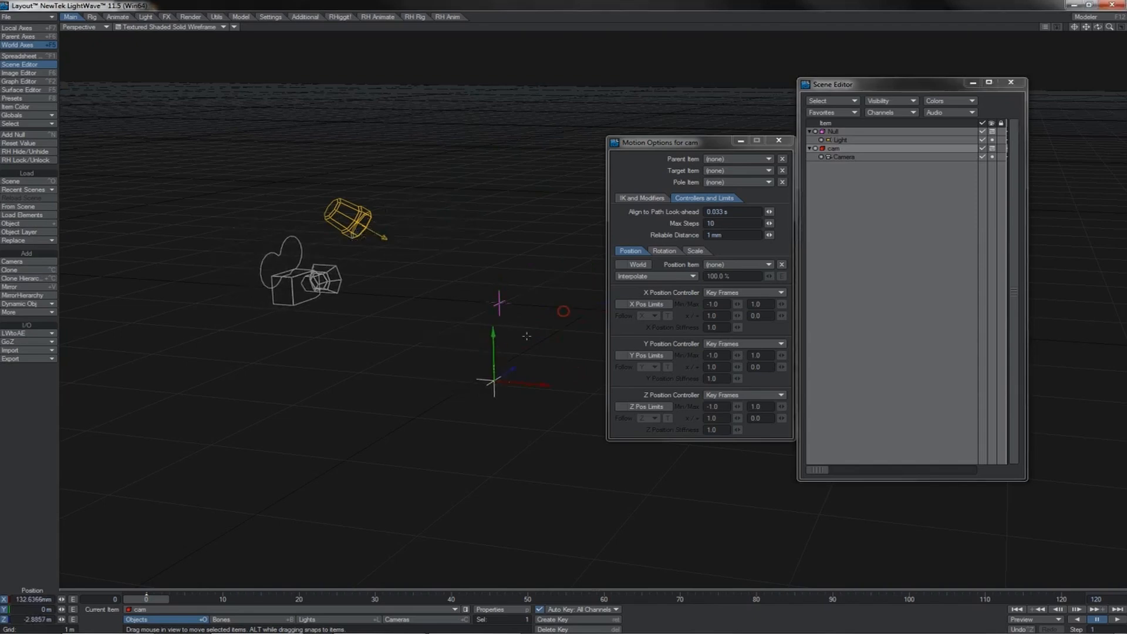
Check the camera's position and move the light to about X -1.28 m, Y 0.34 m, Z -1.29 m
{"action": "left_click", "coordinate": [326, 272]}
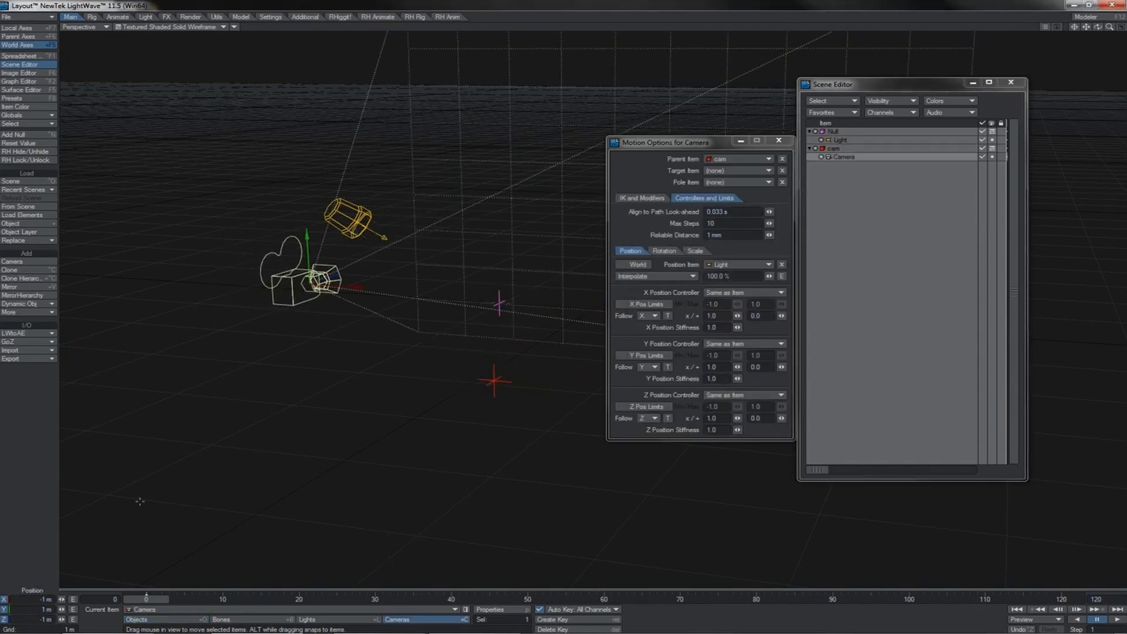
{"action": "left_click", "coordinate": [364, 222]}
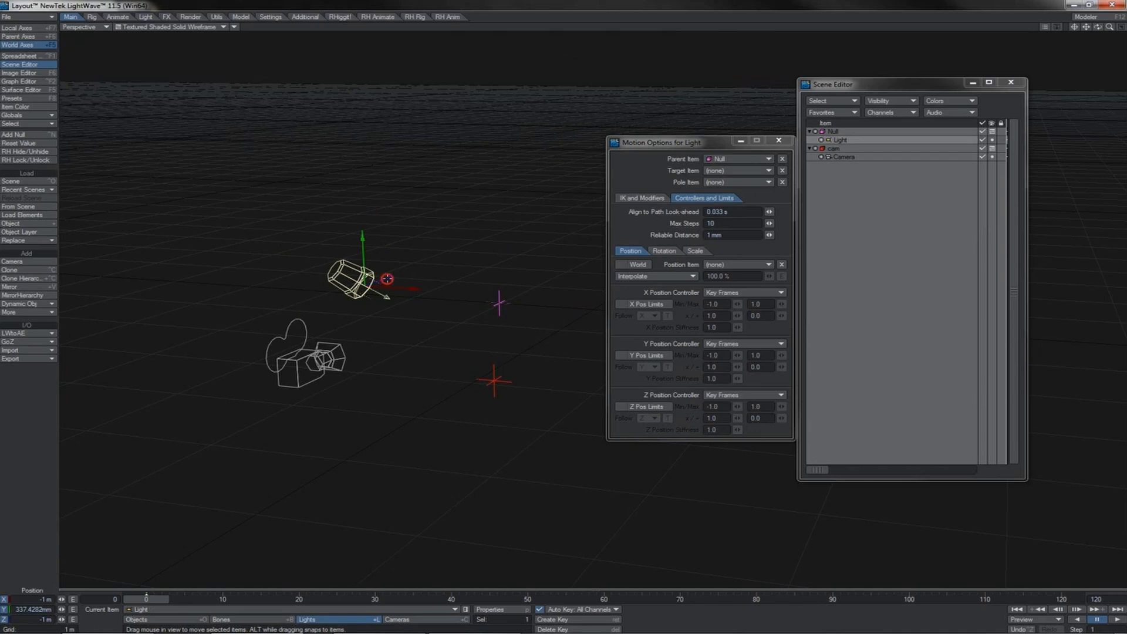
{"action": "mouse_move", "coordinate": [387, 279]}
{"action": "left_mouse_down"}
{"action": "mouse_move", "coordinate": [436, 262]}
{"action": "mouse_move", "coordinate": [472, 270]}
{"action": "mouse_move", "coordinate": [389, 287]}
{"action": "mouse_move", "coordinate": [432, 305]}
{"action": "mouse_move", "coordinate": [370, 292]}
{"action": "left_mouse_up"}
Raise the light's parent null along Y, lower the cam null along Y, and select the camera
{"action": "left_click", "coordinate": [494, 304]}
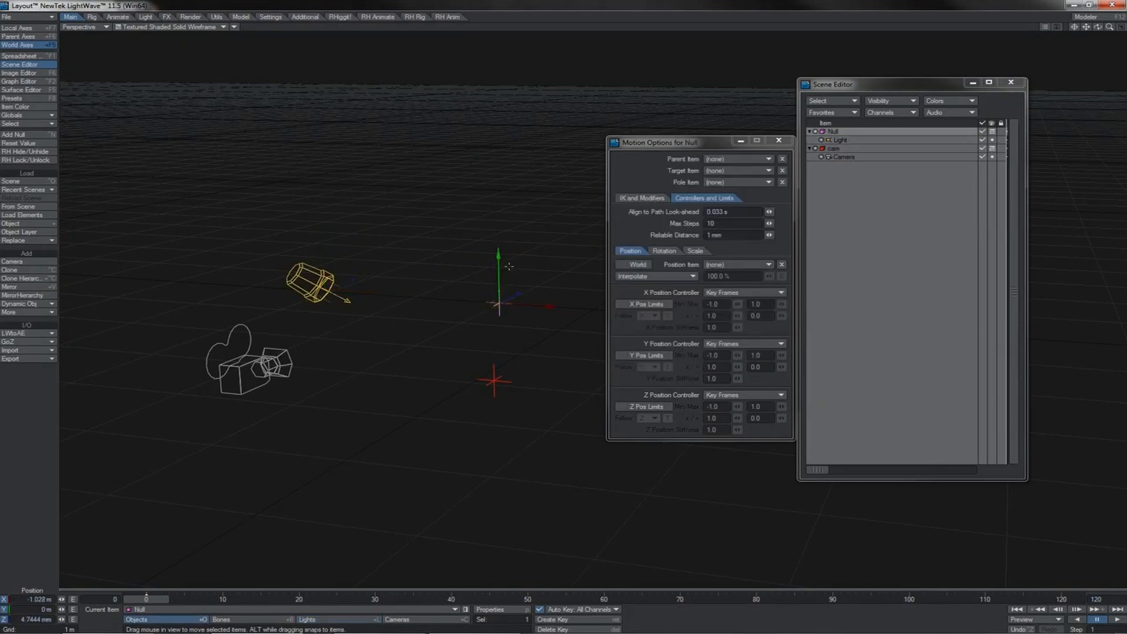
{"action": "left_click_drag", "start_coordinate": [499, 268], "coordinate": [497, 198]}
{"action": "left_click", "coordinate": [494, 380]}
{"action": "left_click_drag", "start_coordinate": [494, 368], "coordinate": [495, 406]}
{"action": "left_click", "coordinate": [248, 396]}
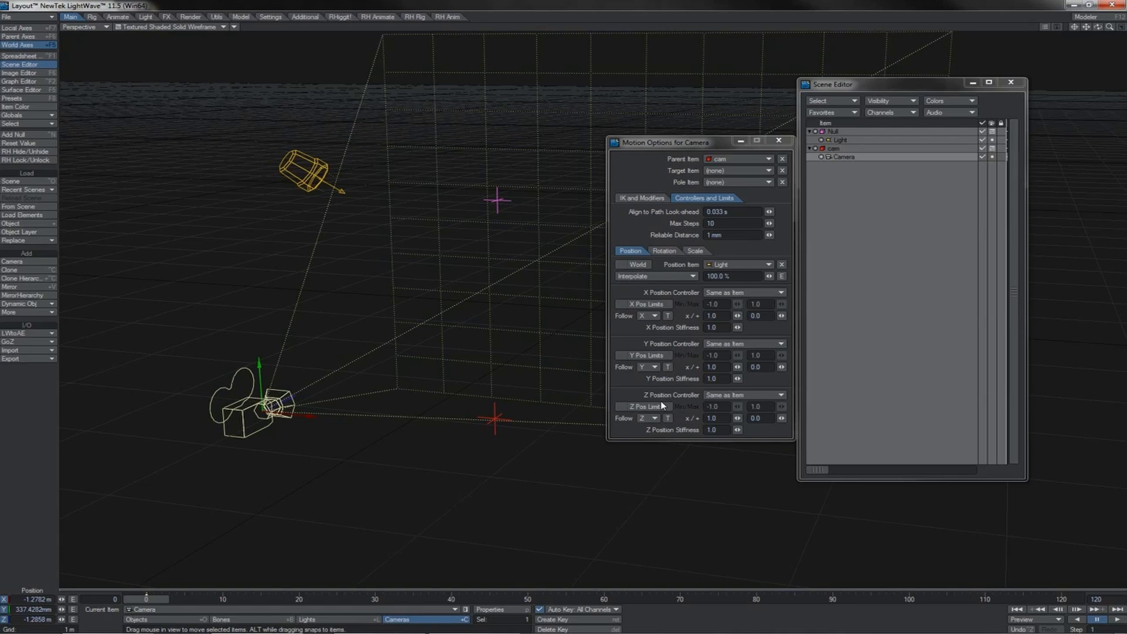
Enable World for the camera's Position Item and move the light's parent null to about X -1.02 m, Y 0.95 m, Z -0.16 m
{"action": "left_click", "coordinate": [626, 267]}
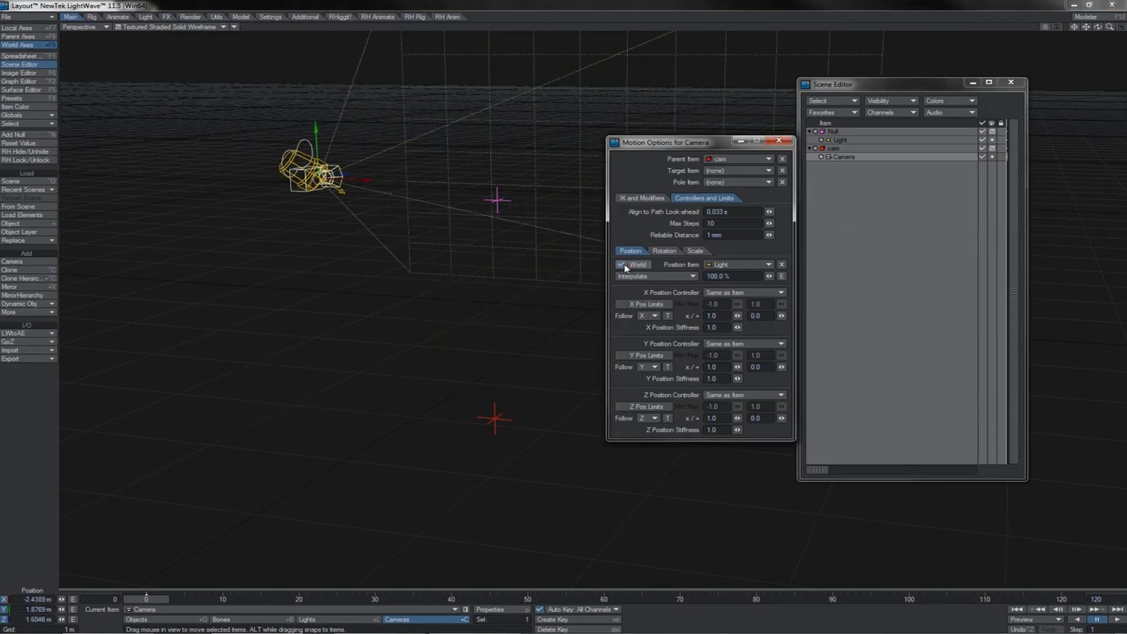
{"action": "left_click", "coordinate": [846, 132]}
{"action": "mouse_move", "coordinate": [495, 317]}
{"action": "left_mouse_down"}
{"action": "mouse_move", "coordinate": [502, 312]}
{"action": "mouse_move", "coordinate": [489, 319]}
{"action": "left_mouse_up"}
{"action": "right_click_drag", "start_coordinate": [495, 317], "coordinate": [495, 340]}
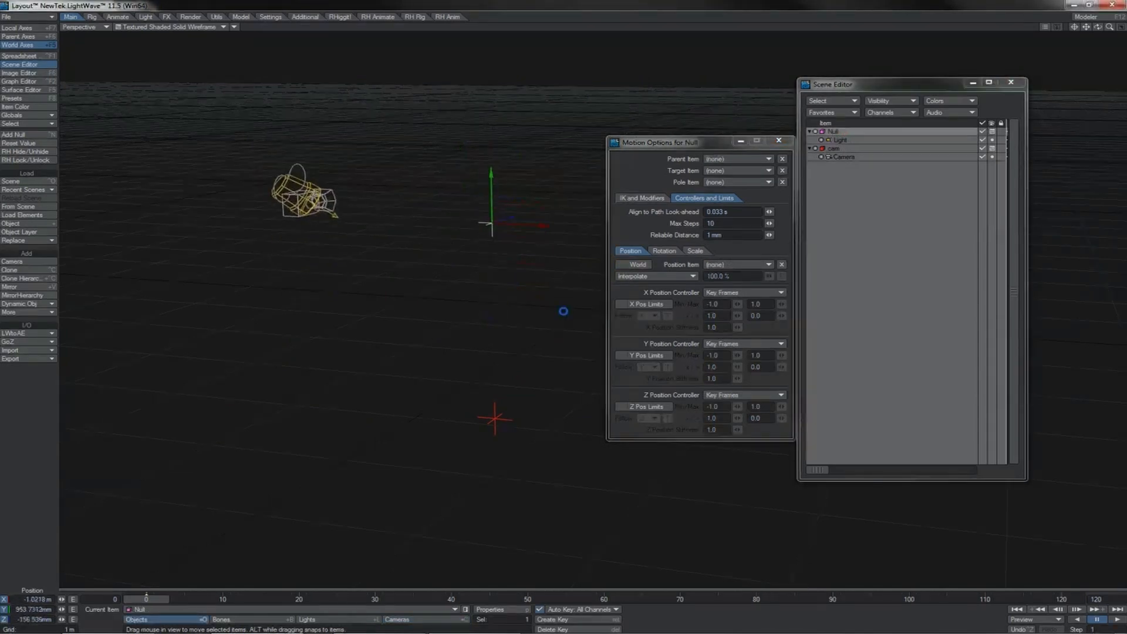
Move the cam null to about X -1.04 m and Z -1.50 m and check the camera's position
{"action": "left_click", "coordinate": [845, 148]}
{"action": "left_click_drag", "start_coordinate": [540, 403], "coordinate": [437, 367]}
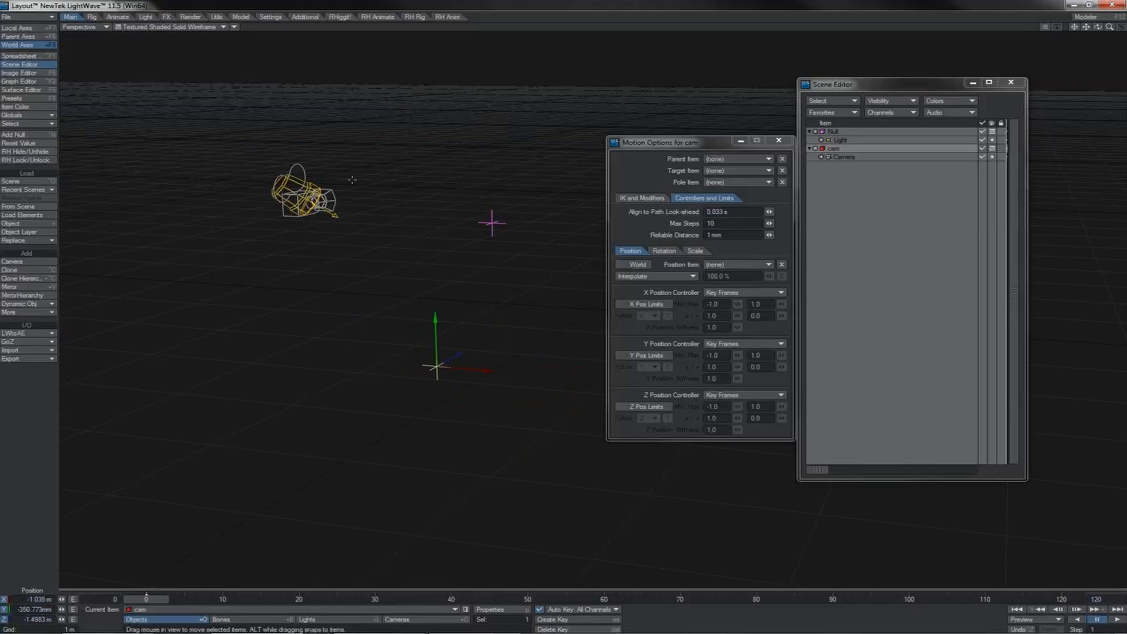
{"action": "left_click", "coordinate": [336, 194]}
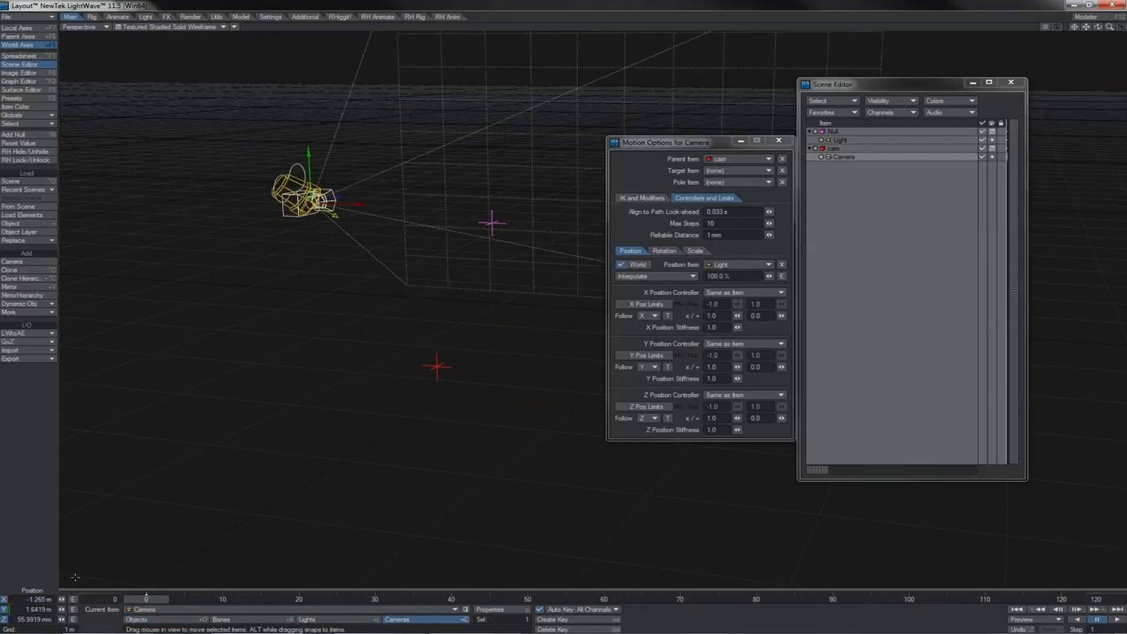
Move the cam null along X, farther from the light's parent null, and check the camera's response
{"action": "left_click", "coordinate": [438, 367]}
{"action": "left_click_drag", "start_coordinate": [463, 442], "coordinate": [574, 466]}
{"action": "left_click", "coordinate": [286, 215]}
{"action": "key", "text": "shift+o"}
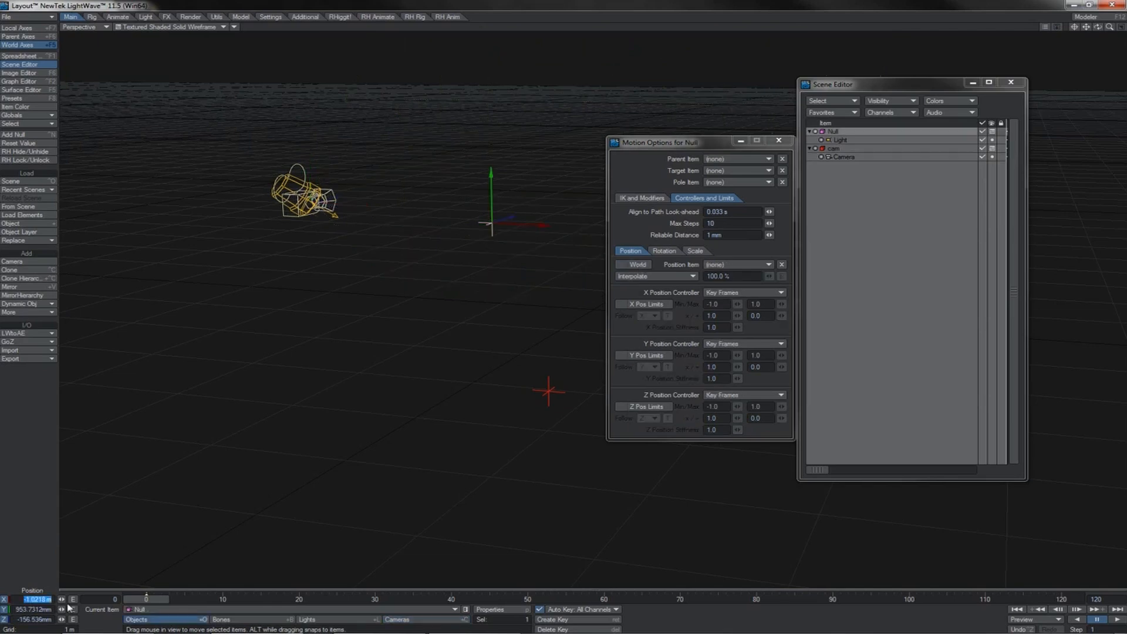
Set the position of the light's parent null to X -1 m, Y 0 m, Z -1 m
{"action": "key", "text": "BackSpace"}
{"action": "type", "text": "-1"}
{"action": "key", "text": "Tab"}
{"action": "type", "text": "0"}
{"action": "key", "text": "Tab"}
{"action": "type", "text": "-1"}
{"action": "key", "text": "Tab"}
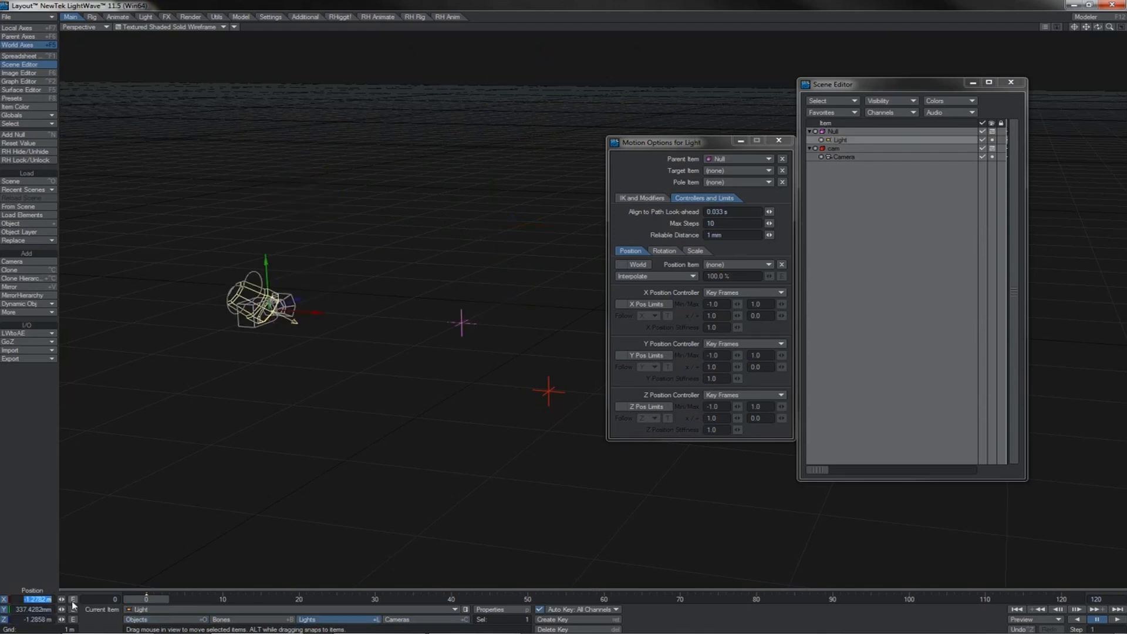
Set the light's own position to X -1 m, Y 0 m, Z -1 m and switch to the Top view
{"action": "key", "text": "BackSpace"}
{"action": "type", "text": "-1"}
{"action": "key", "text": "Tab"}
{"action": "type", "text": "0"}
{"action": "key", "text": "Tab"}
{"action": "type", "text": "-1"}
{"action": "key", "text": "Return"}
{"action": "key", "text": "2"}
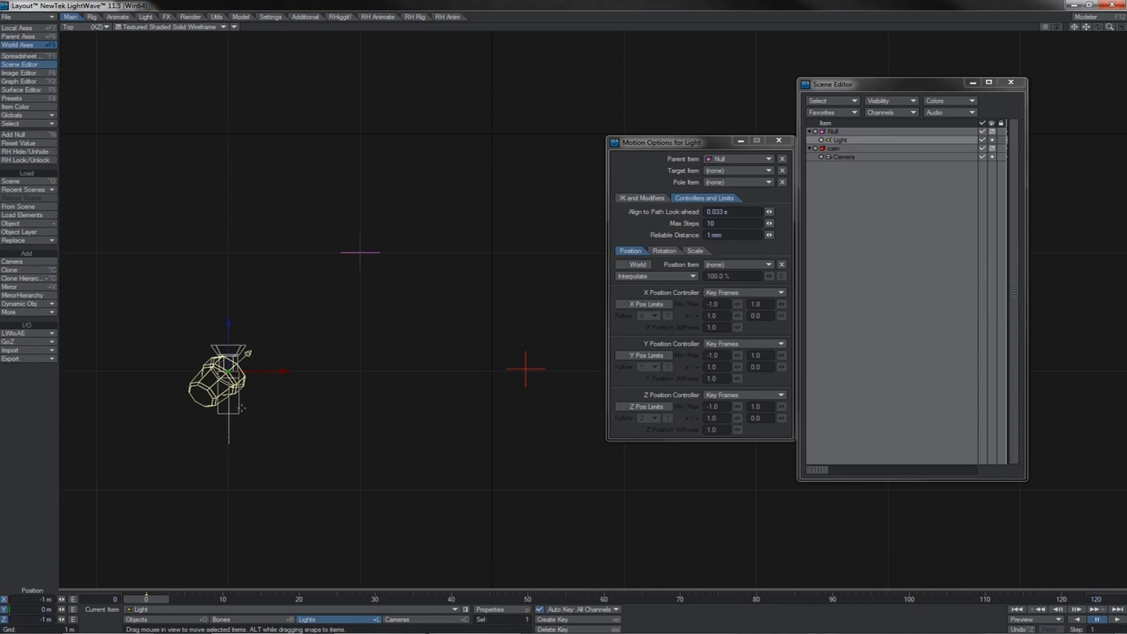
Place the cam null at X 0 m, Y 0 m, Z -1 m and check the camera's position
{"action": "left_click", "coordinate": [240, 408]}
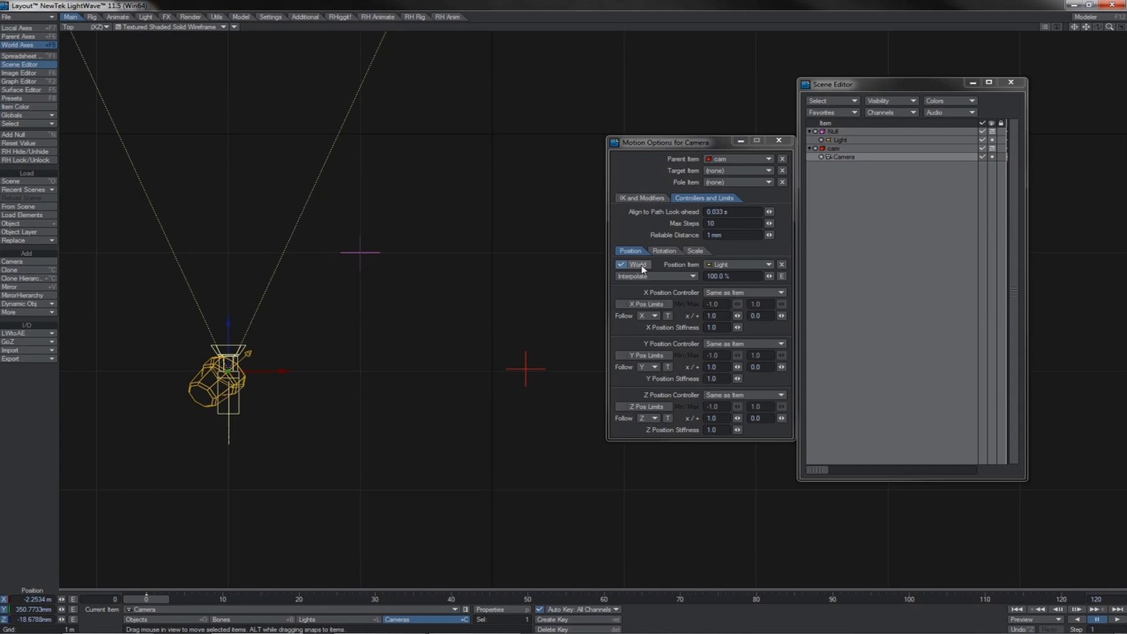
{"action": "left_click", "coordinate": [490, 261]}
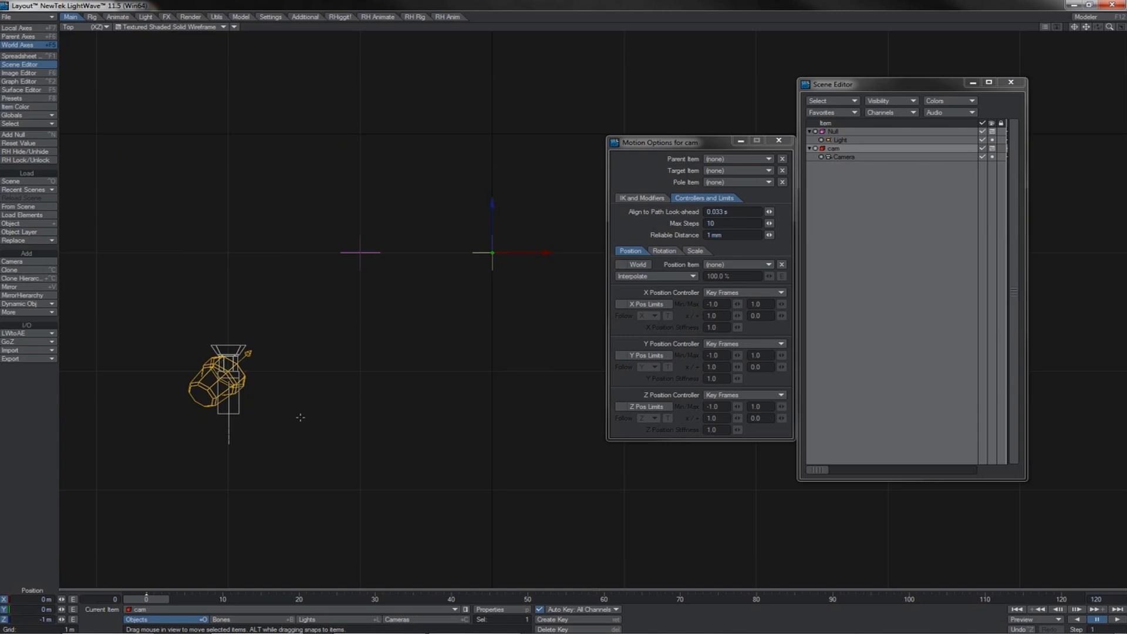
{"action": "left_click", "coordinate": [233, 417]}
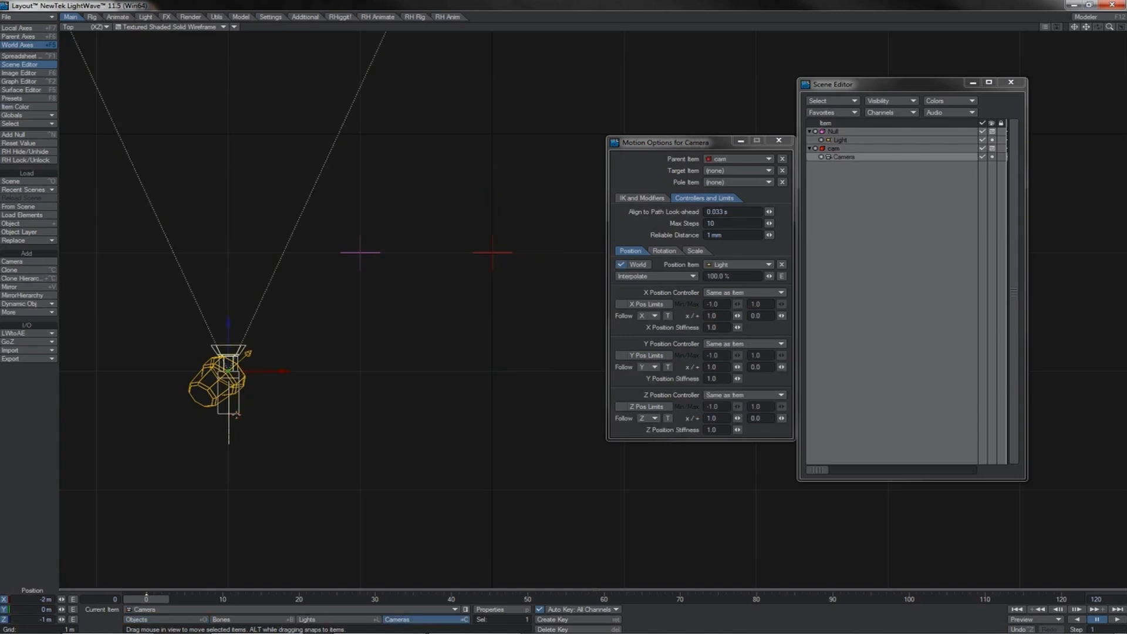
Switch the camera's Position Item to Compensate with World off, and zero the light's position
{"action": "left_click", "coordinate": [621, 265]}
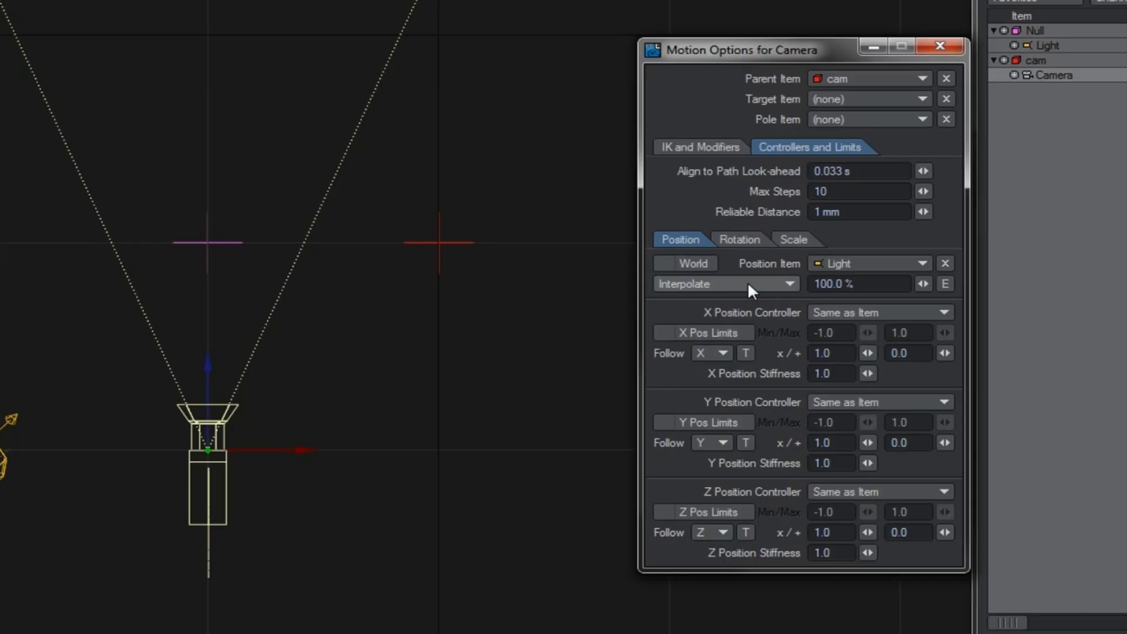
{"action": "left_click", "coordinate": [748, 281]}
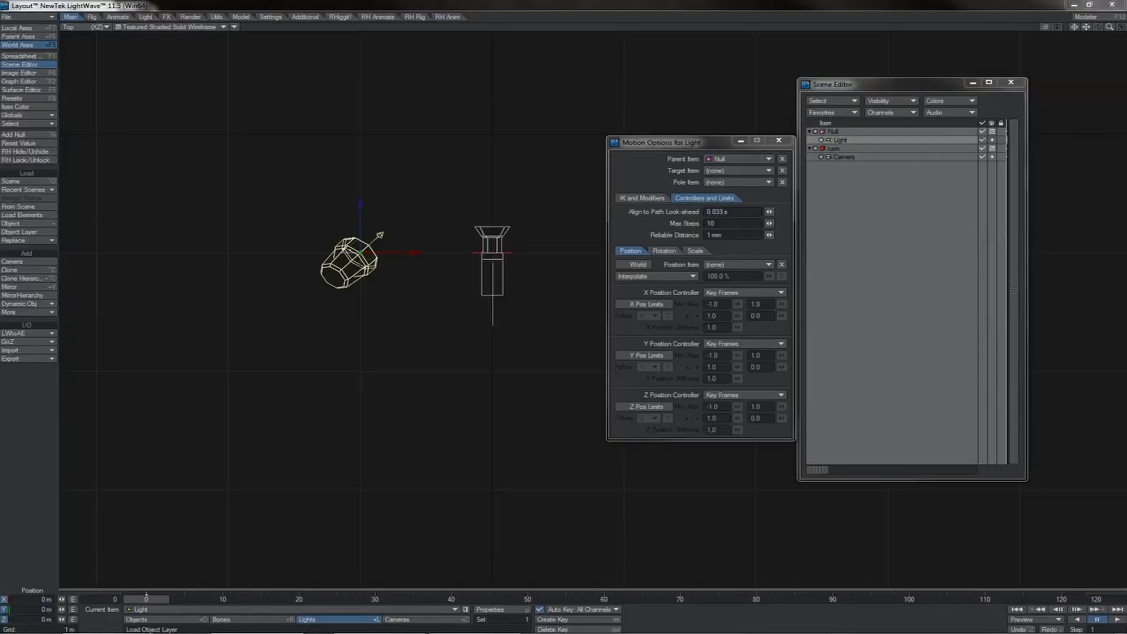
{"action": "left_click", "coordinate": [492, 281]}
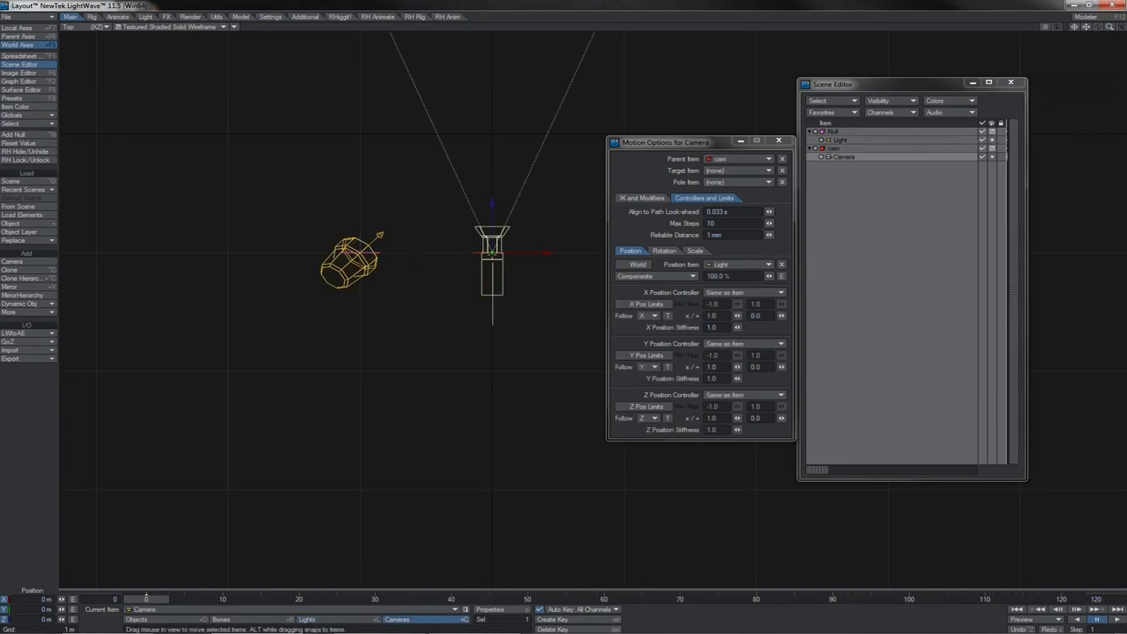
{"action": "left_click", "coordinate": [654, 276]}
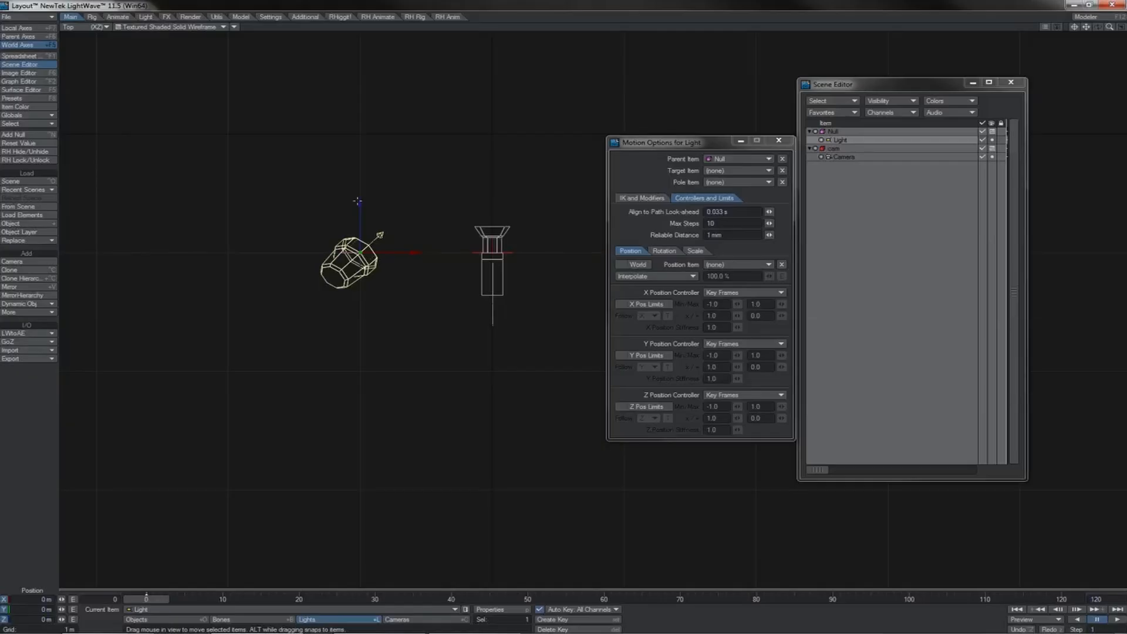
Try moving the light around its null, to about X 0.32 m and Z -0.13 m, and undo the moves
{"action": "left_click_drag", "start_coordinate": [411, 203], "coordinate": [408, 174]}
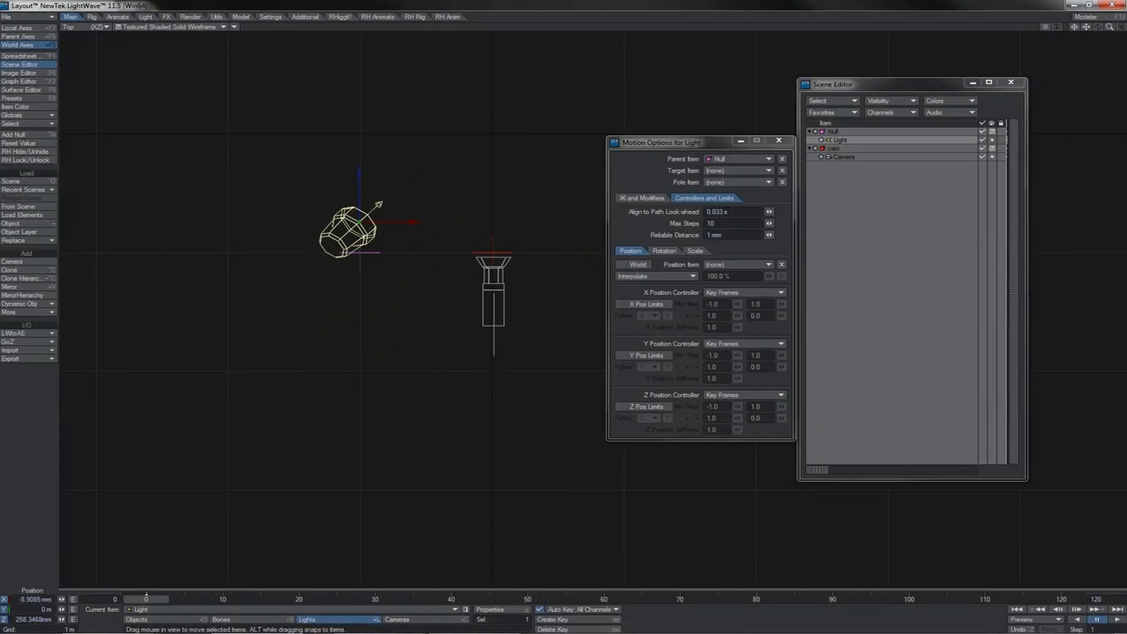
{"action": "left_click_drag", "start_coordinate": [348, 232], "coordinate": [411, 202]}
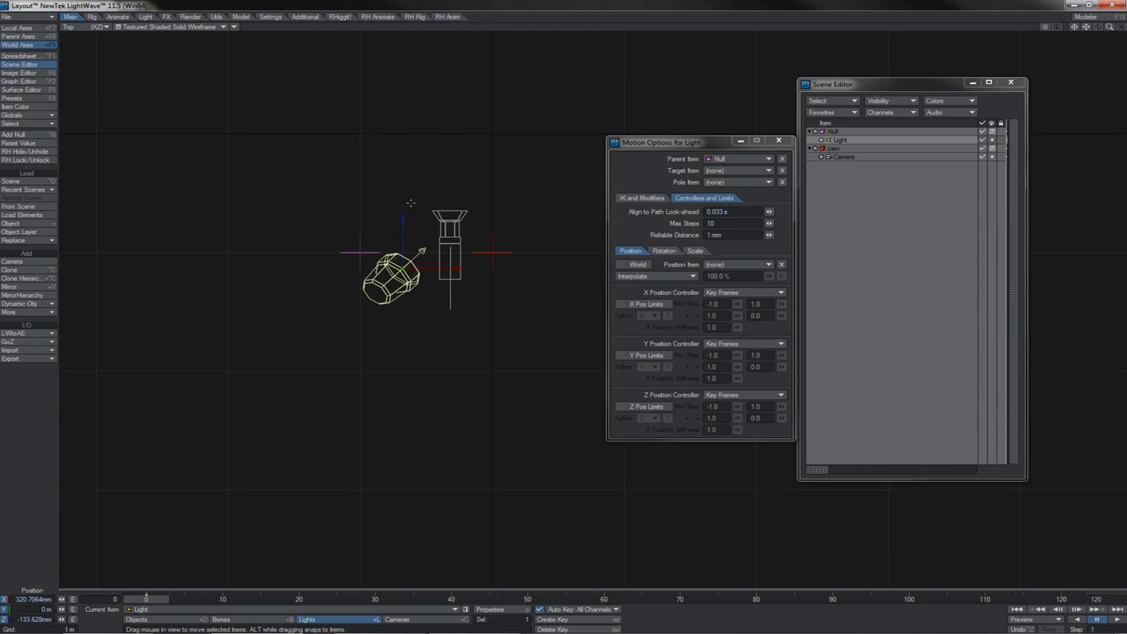
{"action": "key", "text": "ctrl+z"}
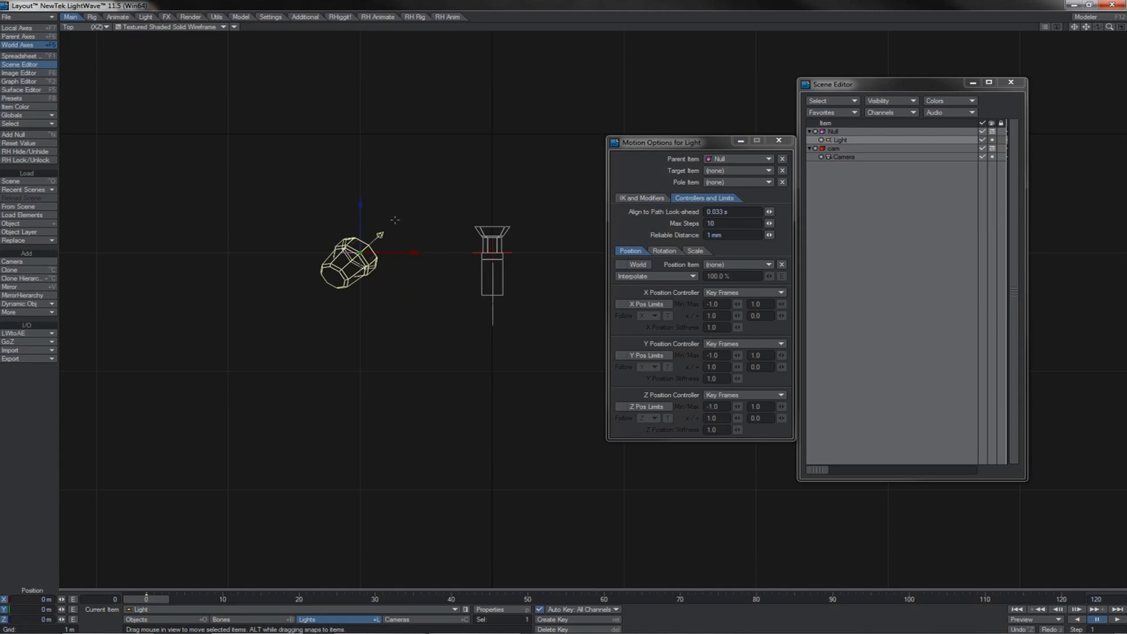
Move the camera to Z 1 m with motion controllers disabled, and re-enable the controllers
{"action": "left_click", "coordinate": [491, 304]}
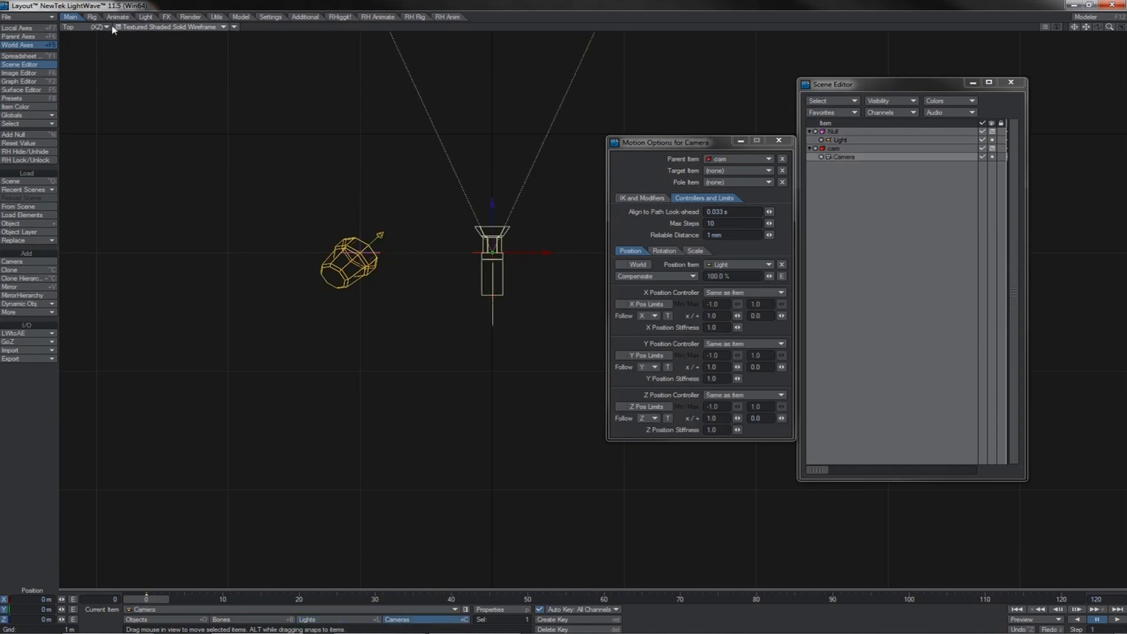
{"action": "left_click", "coordinate": [92, 16]}
{"action": "left_click", "coordinate": [45, 456]}
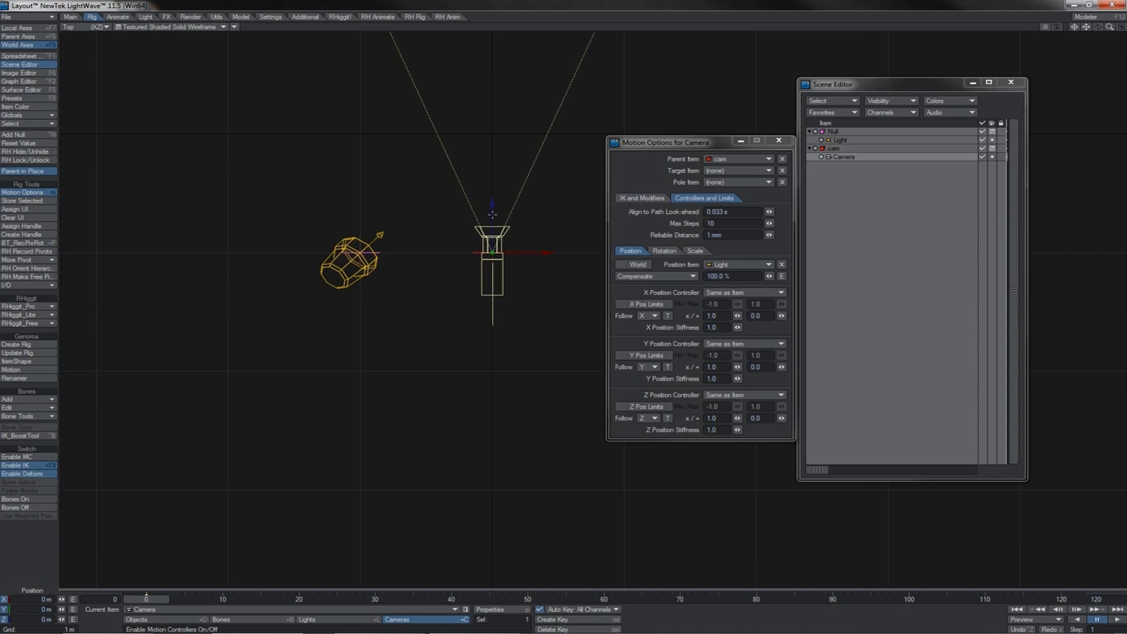
{"action": "left_click_drag", "start_coordinate": [490, 216], "coordinate": [491, 97]}
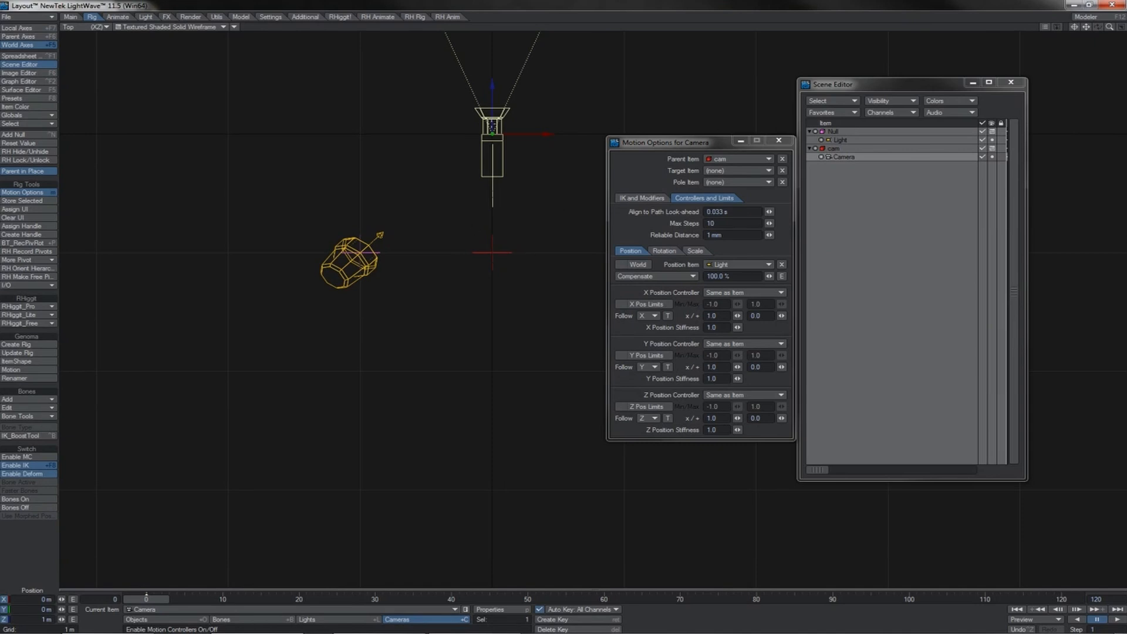
{"action": "left_click", "coordinate": [52, 457]}
Move the light to about Z 1 m and reposition the camera along X
{"action": "left_click", "coordinate": [345, 289]}
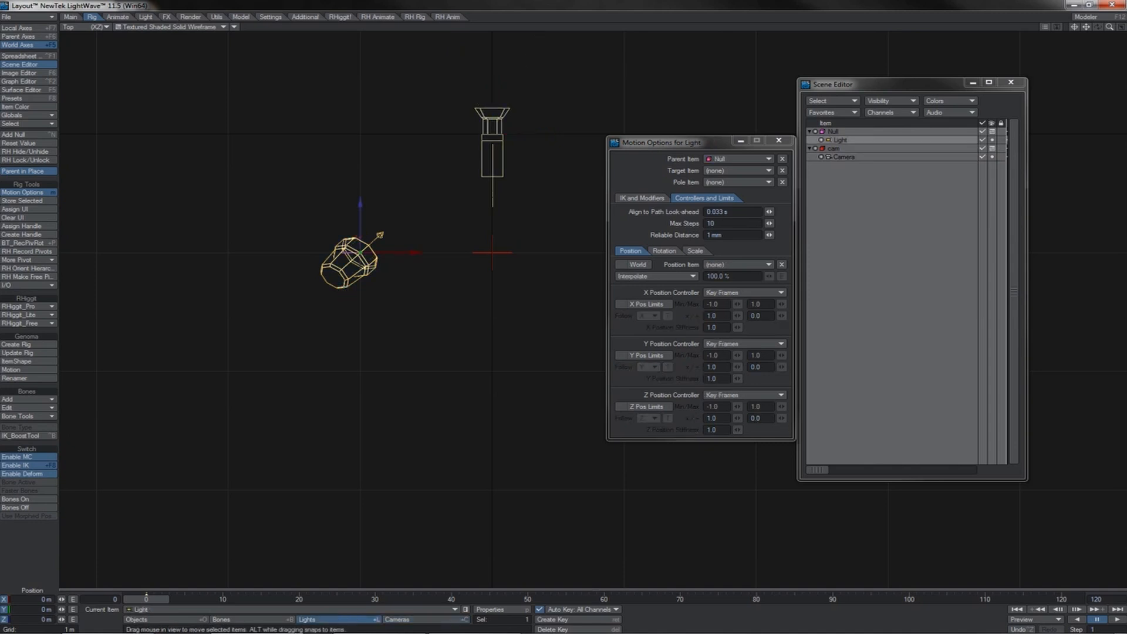
{"action": "left_click_drag", "start_coordinate": [359, 234], "coordinate": [360, 115]}
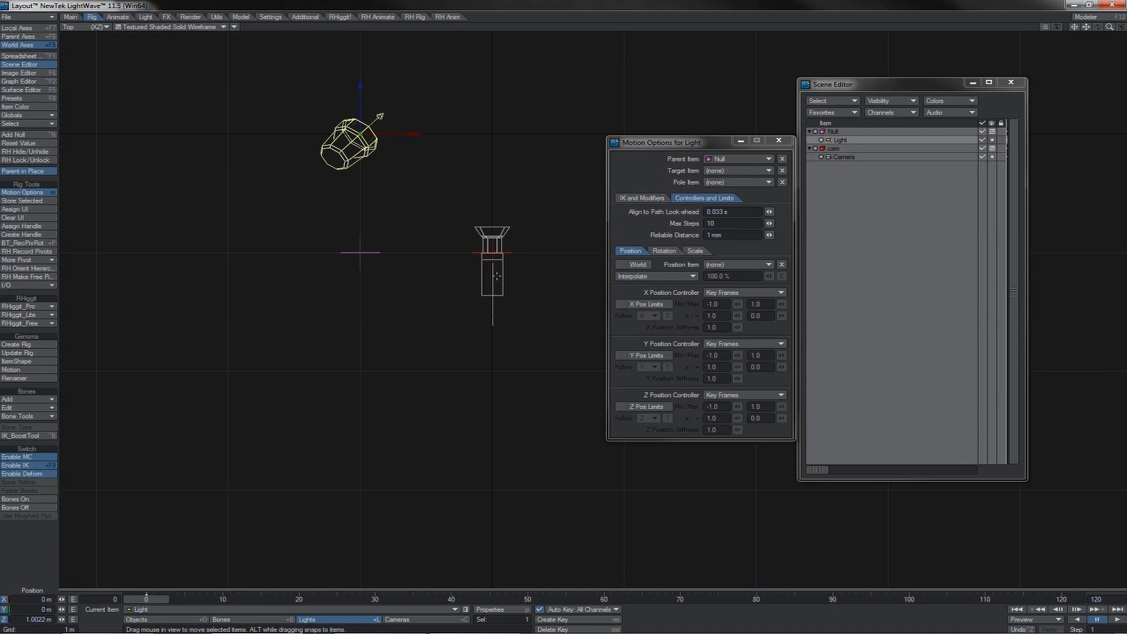
{"action": "left_click", "coordinate": [496, 227]}
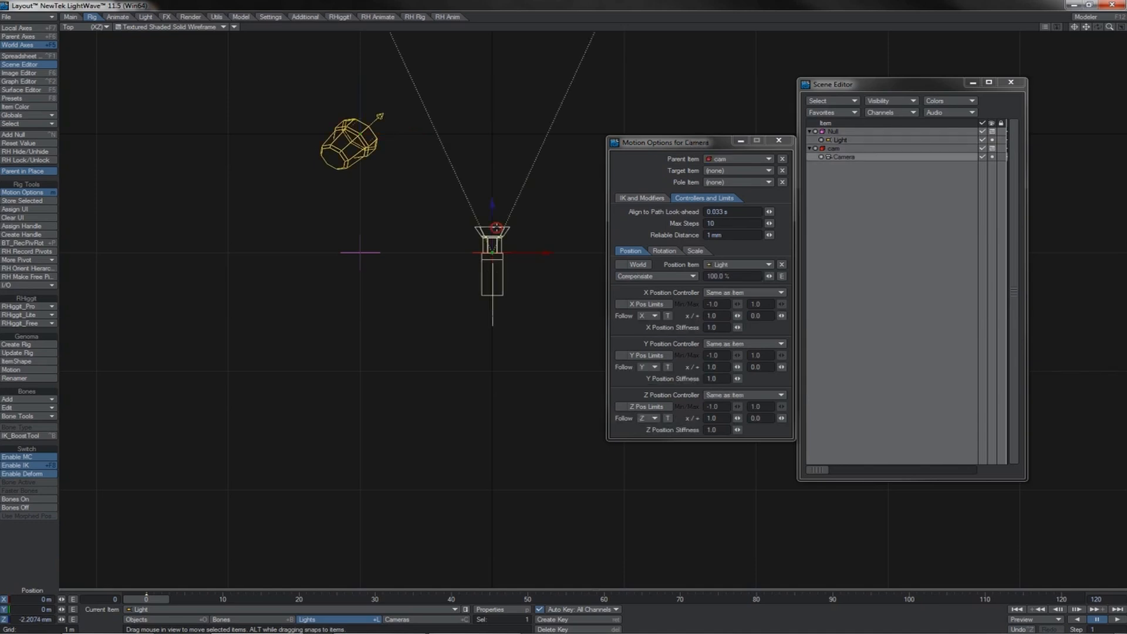
{"action": "left_click", "coordinate": [35, 600]}
Move the light to about X 0.52 m and Z 0 m, and compare the light's and camera's positions
{"action": "left_click", "coordinate": [362, 136]}
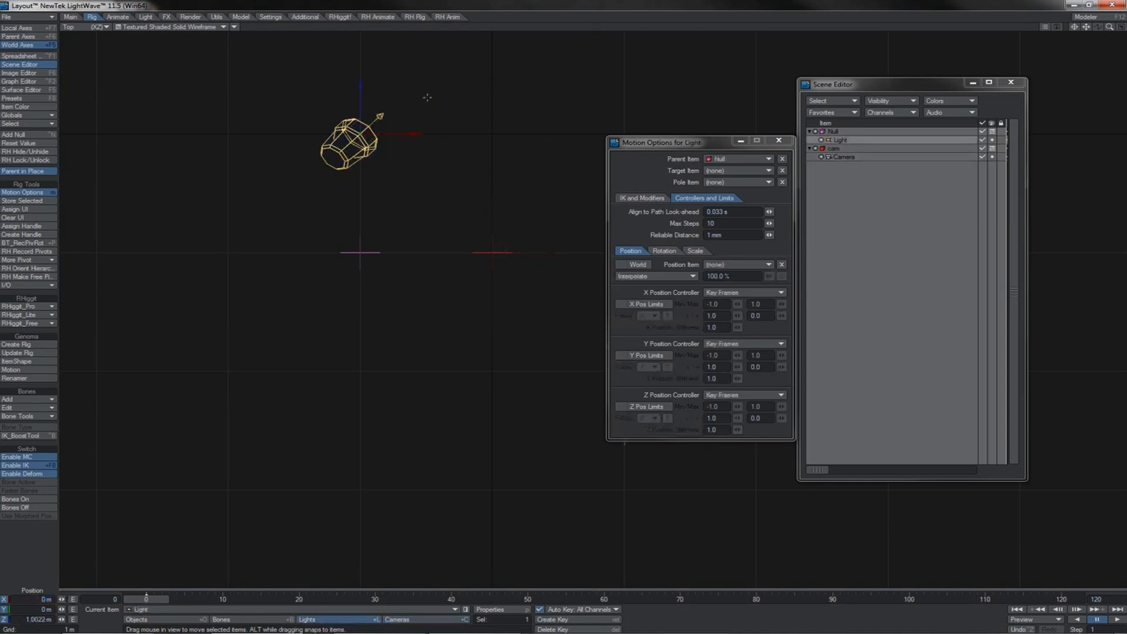
{"action": "mouse_move", "coordinate": [425, 95]}
{"action": "left_mouse_down"}
{"action": "mouse_move", "coordinate": [382, 93]}
{"action": "mouse_move", "coordinate": [439, 98]}
{"action": "left_mouse_up"}
{"action": "left_click_drag", "start_coordinate": [375, 137], "coordinate": [429, 252]}
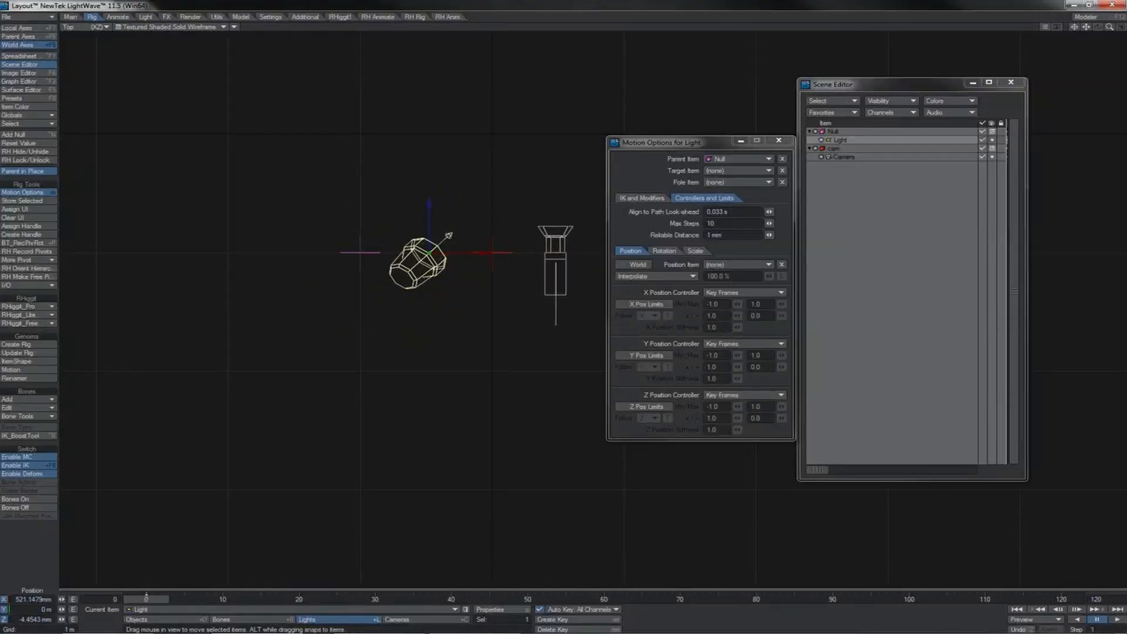
{"action": "left_click", "coordinate": [556, 246]}
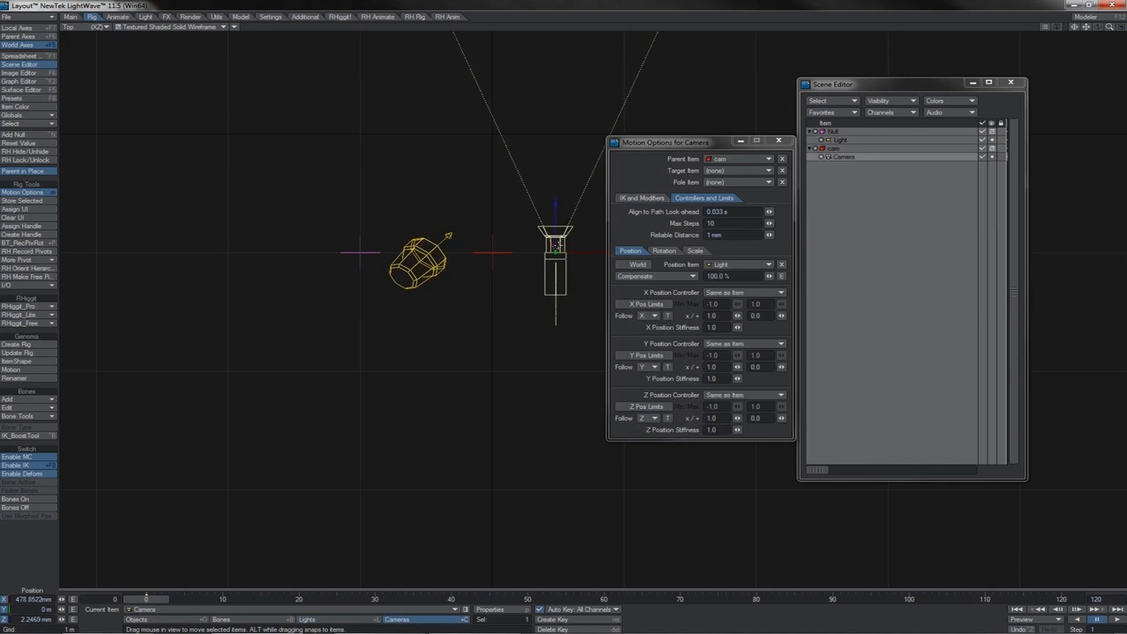
{"action": "left_click", "coordinate": [434, 256]}
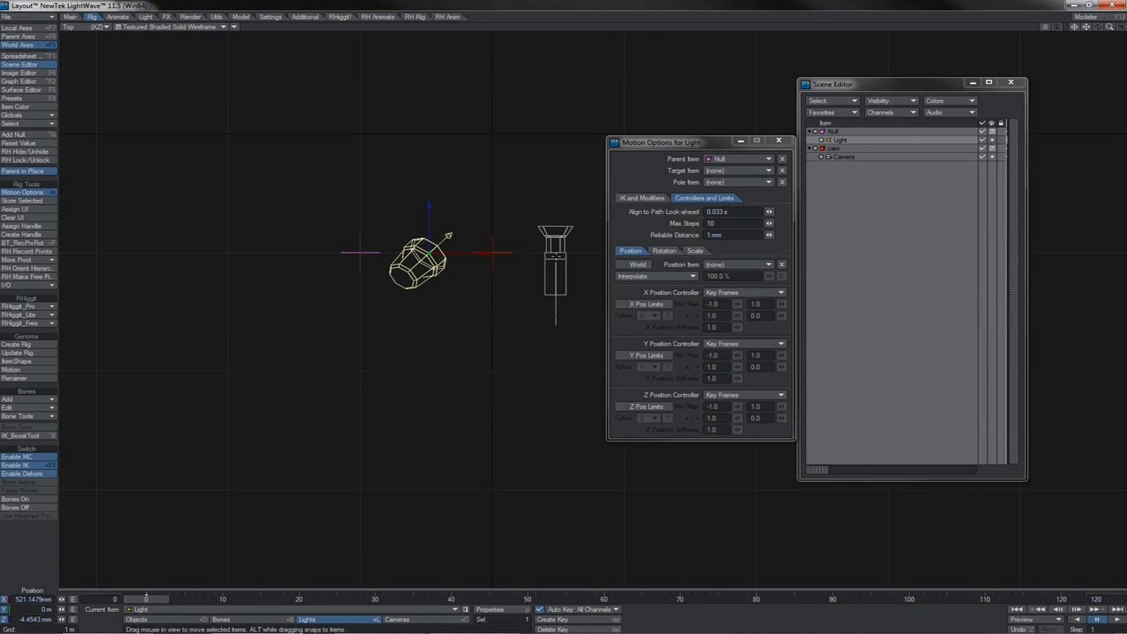
{"action": "left_click", "coordinate": [556, 258]}
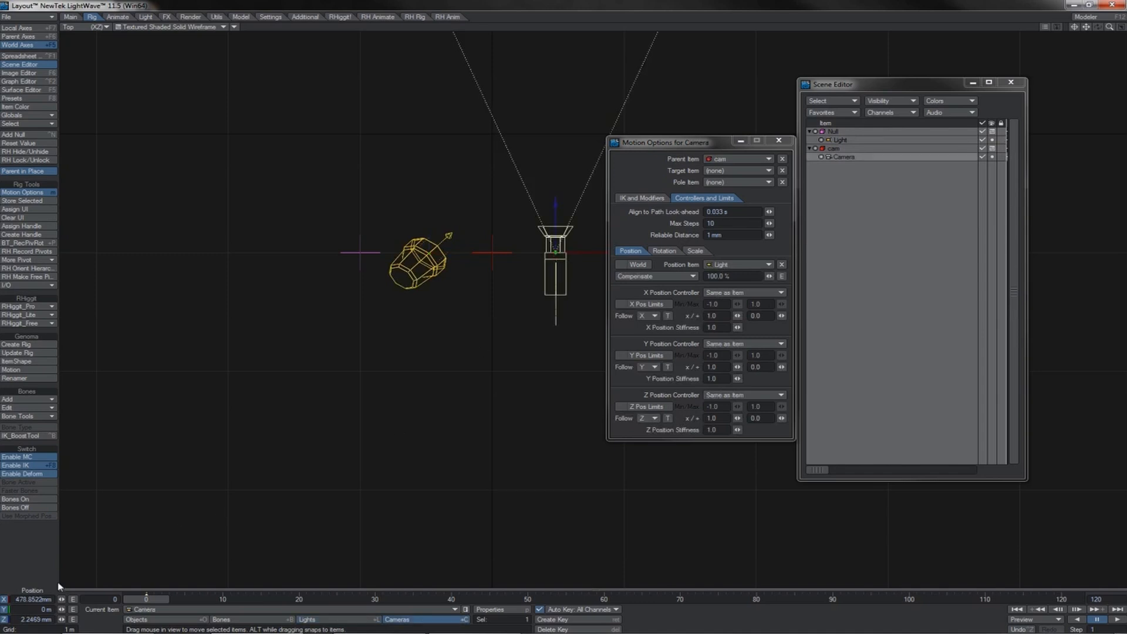
Set the camera's position to 0 on X, Y and Z
{"action": "left_click", "coordinate": [18, 599]}
{"action": "type", "text": "0"}
{"action": "key", "text": "Tab"}
{"action": "type", "text": "0"}
{"action": "key", "text": "Tab"}
{"action": "type", "text": "0"}
{"action": "key", "text": "Return"}
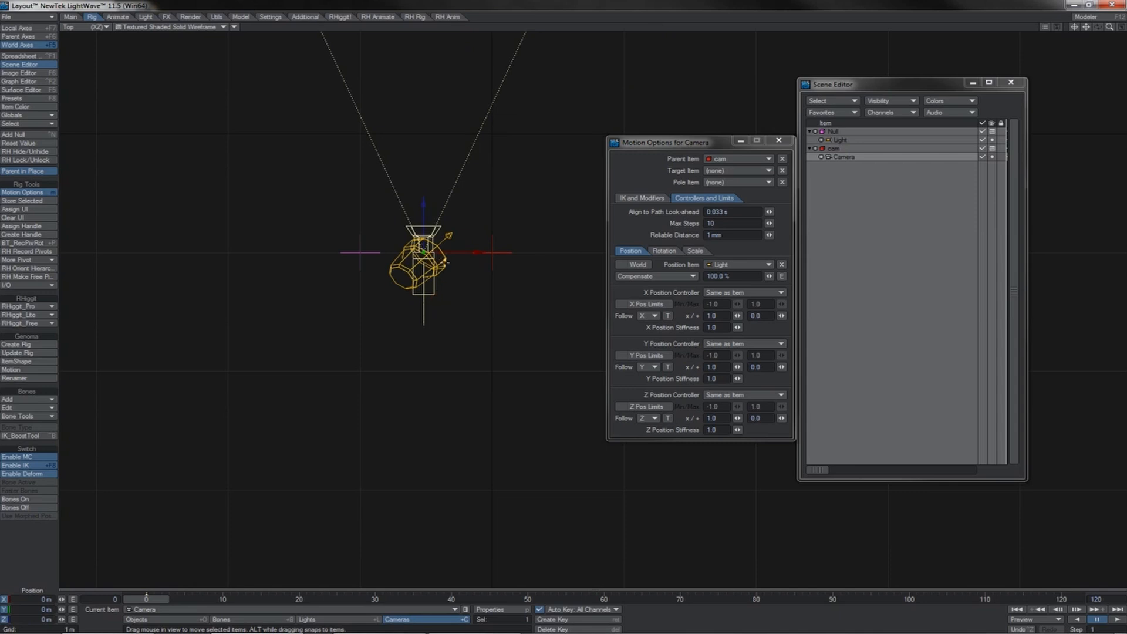
Move the light to about X -0.47 m and Z -0.04 m, and check the camera's position
{"action": "left_click", "coordinate": [444, 263]}
{"action": "left_click_drag", "start_coordinate": [465, 253], "coordinate": [397, 253]}
{"action": "left_click_drag", "start_coordinate": [475, 290], "coordinate": [412, 295]}
{"action": "left_click", "coordinate": [555, 266]}
{"action": "key", "text": "Return"}
{"action": "key", "text": "Return"}
{"action": "key", "text": "Right"}
{"action": "key", "text": "Left"}
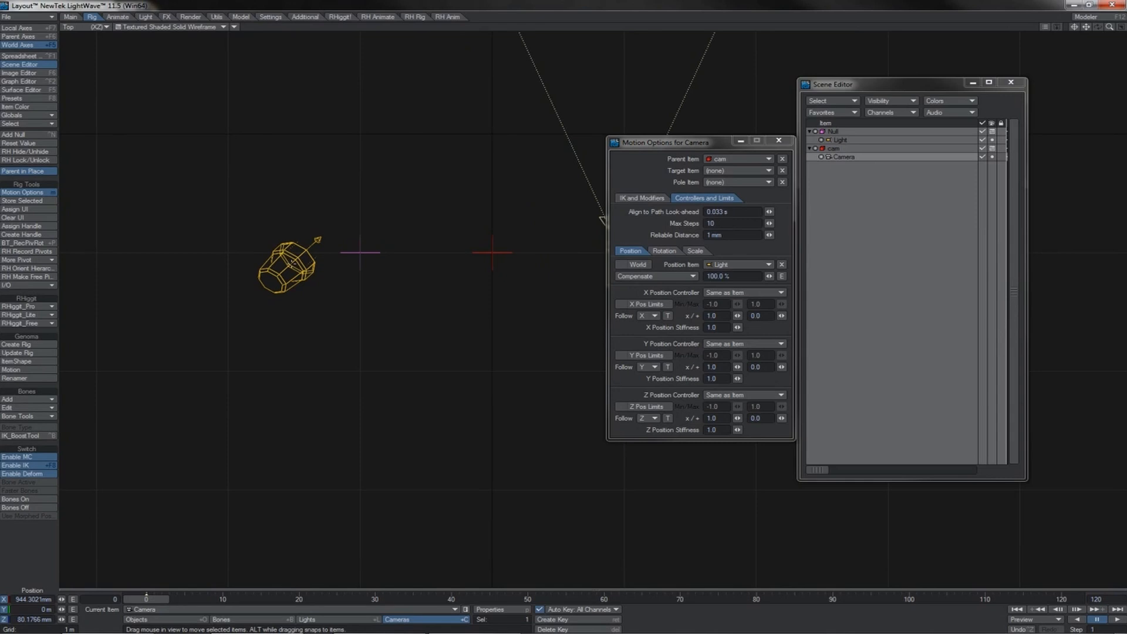
Move the light close to its parent null, check the camera's position, and reset both items to 0 m
{"action": "left_click", "coordinate": [292, 264]}
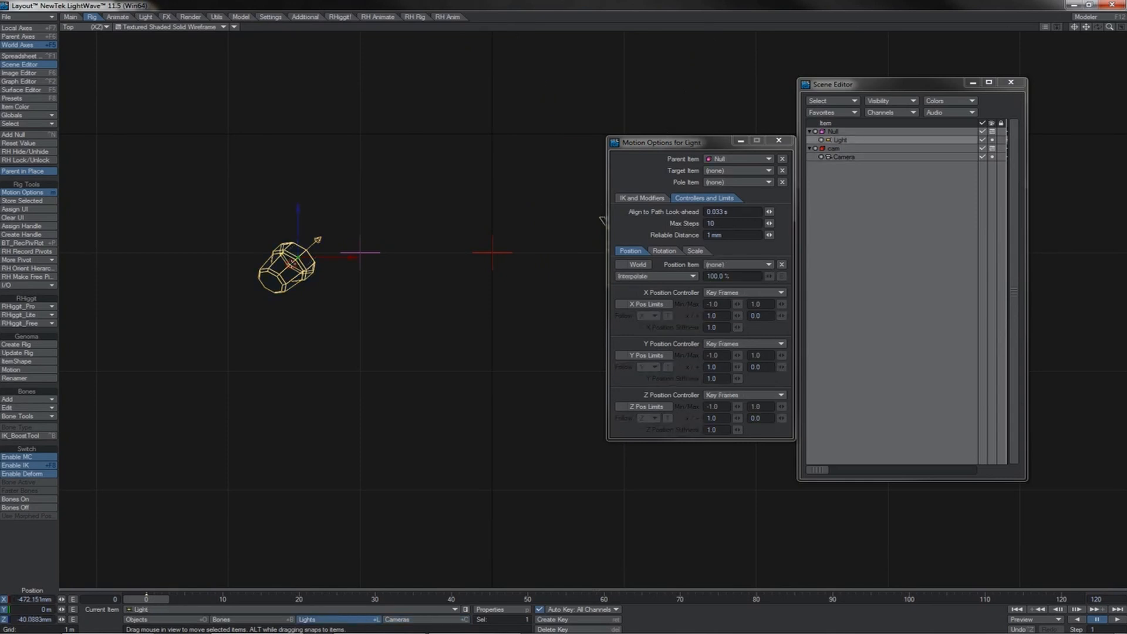
{"action": "left_click_drag", "start_coordinate": [321, 331], "coordinate": [354, 327]}
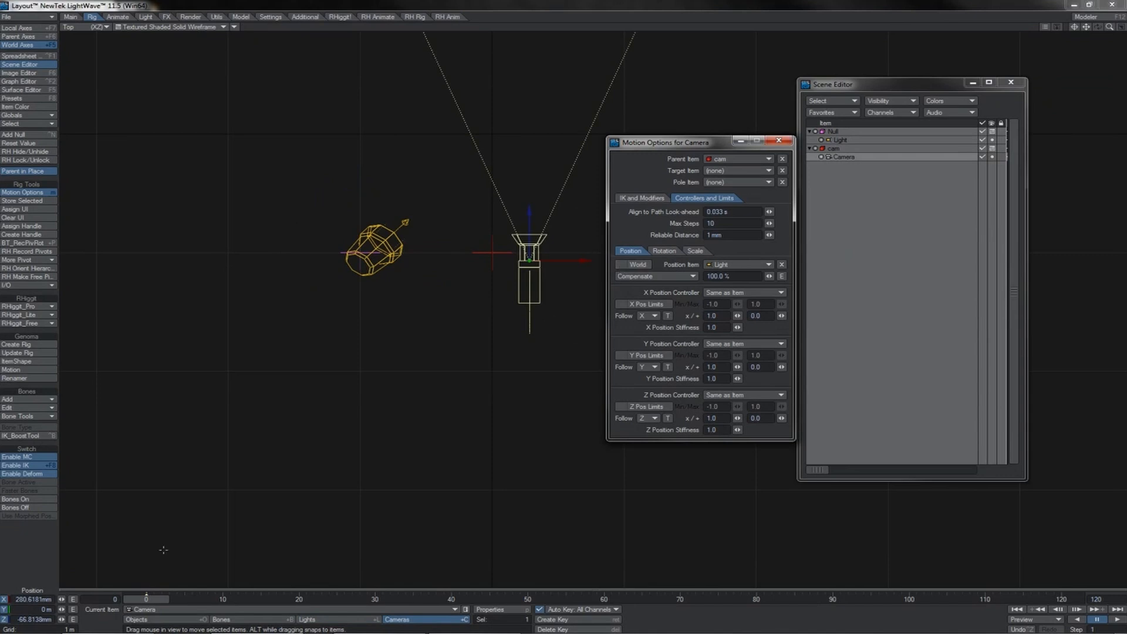
{"action": "left_click_drag", "start_coordinate": [15, 600], "coordinate": [84, 599]}
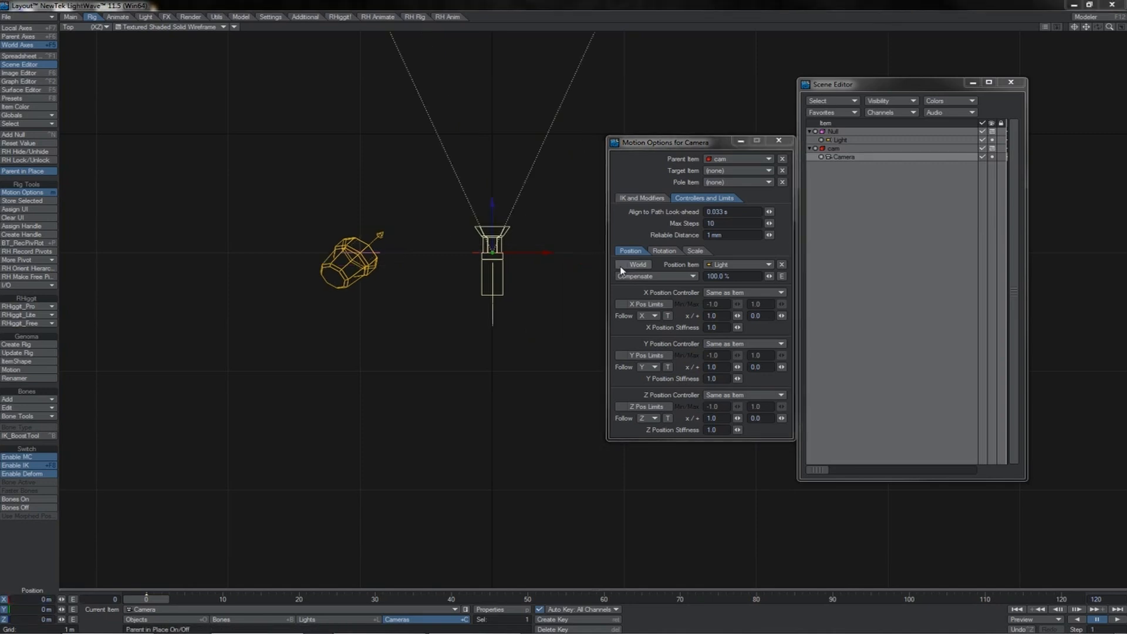
Enable World for the camera's compensated Position Item and add a null named Origin at the world origin
{"action": "left_click", "coordinate": [621, 265]}
{"action": "left_click_drag", "start_coordinate": [1086, 27], "coordinate": [965, 141]}
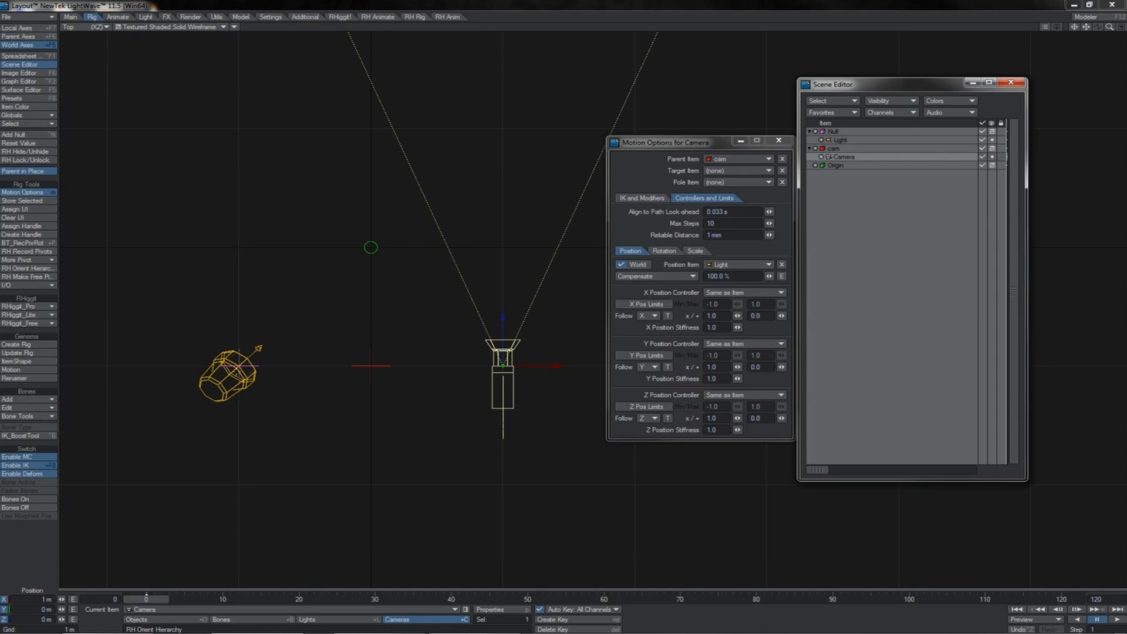
Compare the positions of the light, the camera and the cam null relative to the Origin null
{"action": "left_click", "coordinate": [237, 369]}
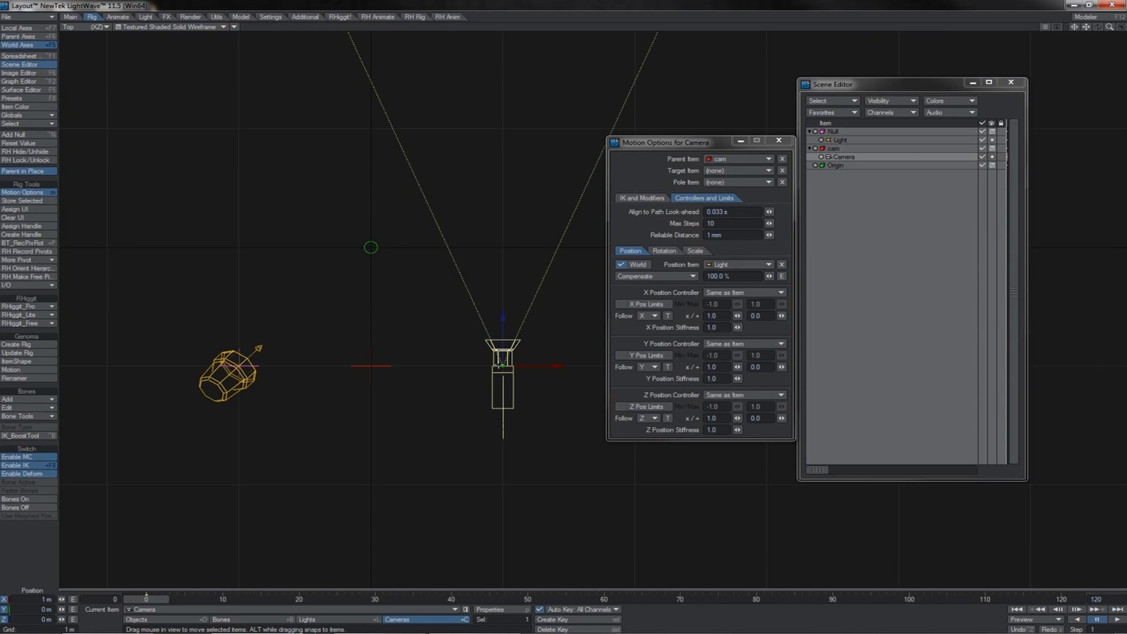
{"action": "left_click", "coordinate": [377, 366]}
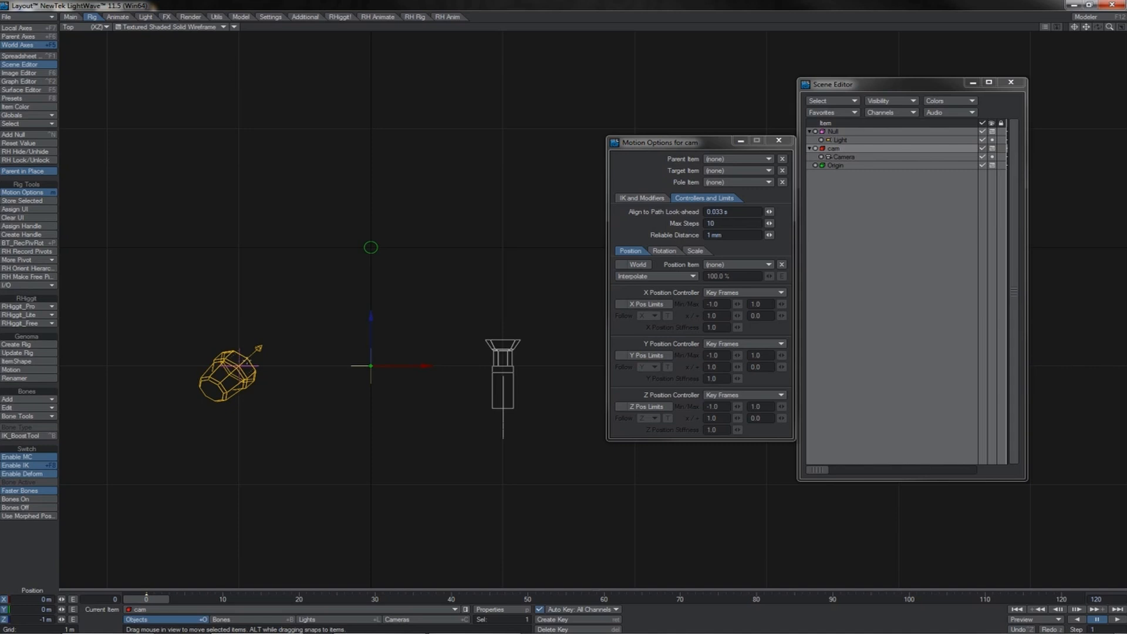
{"action": "left_click", "coordinate": [243, 361]}
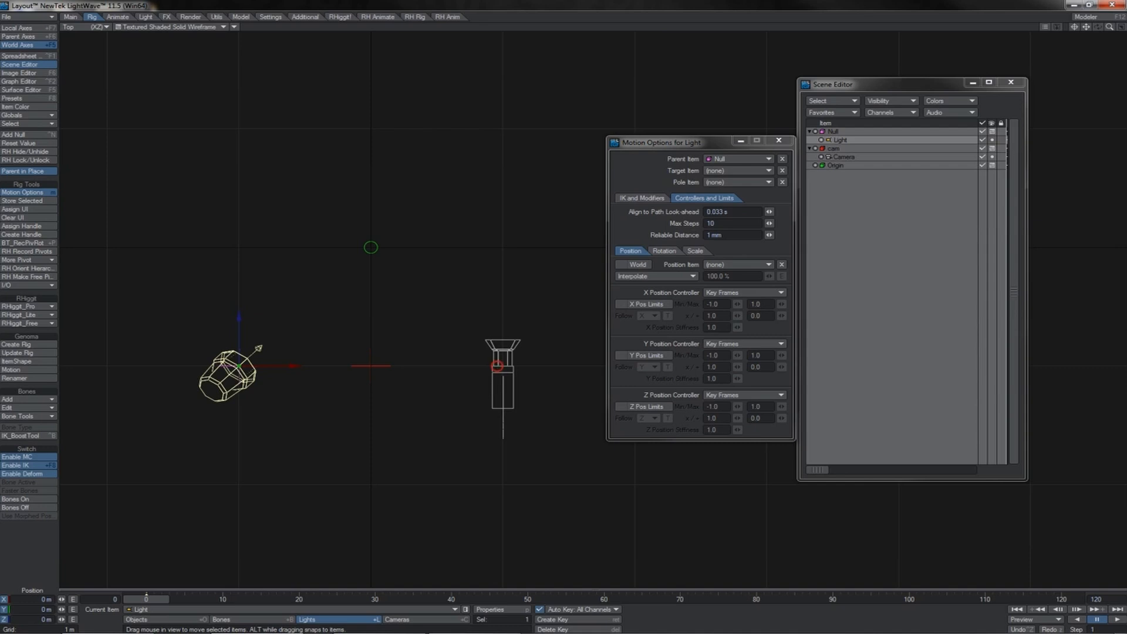
{"action": "left_click", "coordinate": [497, 364]}
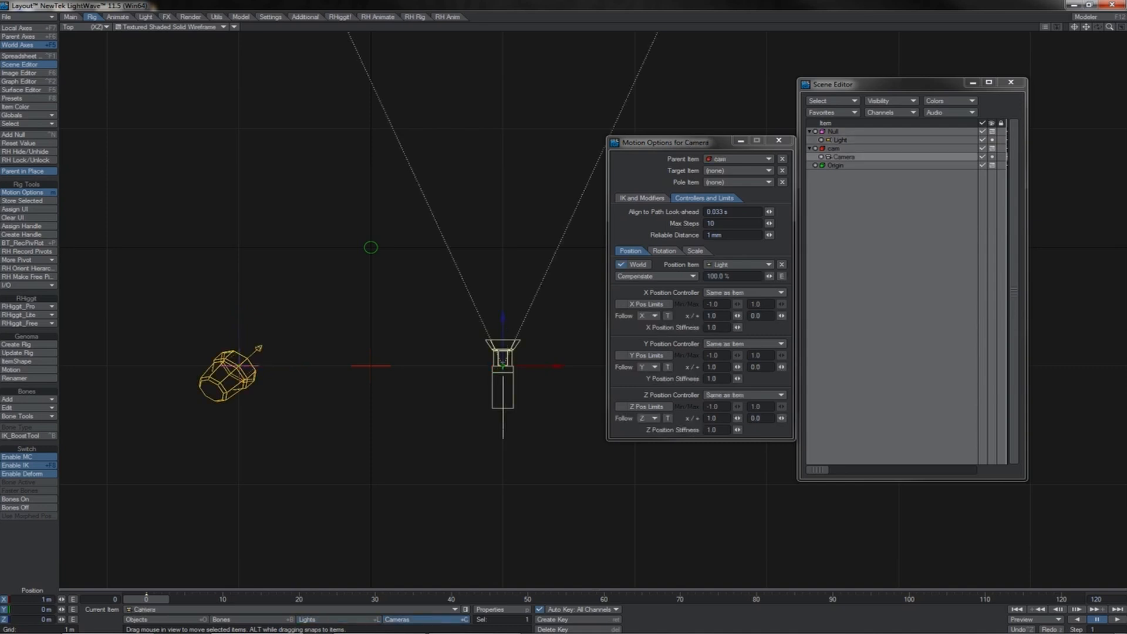
{"action": "left_click", "coordinate": [372, 366]}
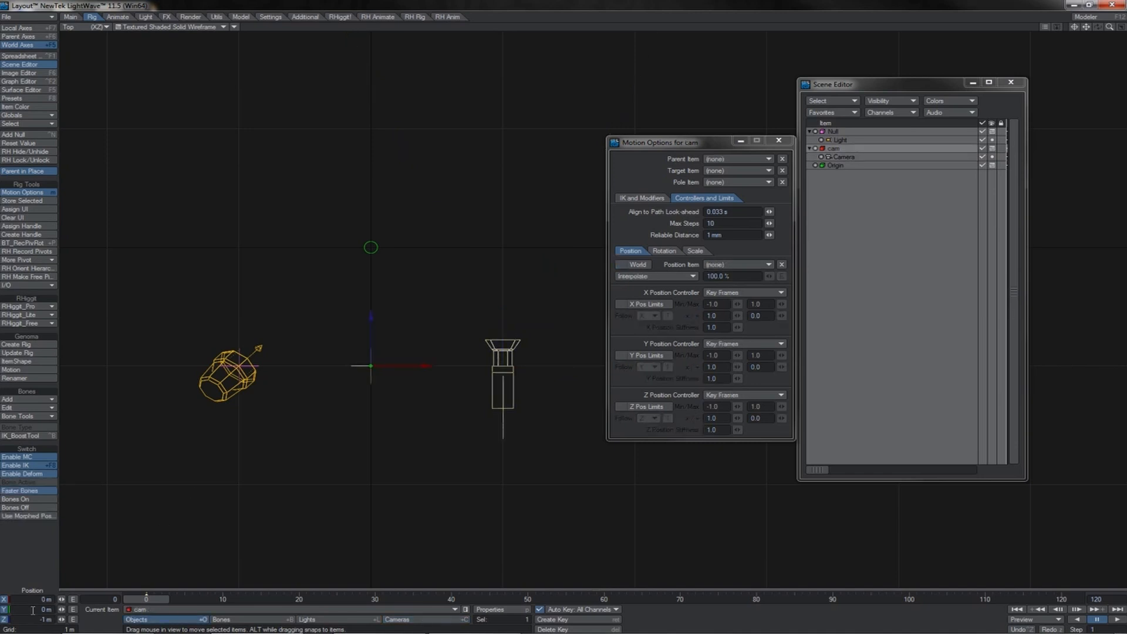
Set the cam null's Z position to 0 m
{"action": "left_click_drag", "start_coordinate": [28, 620], "coordinate": [76, 618]}
{"action": "left_click", "coordinate": [74, 620]}
{"action": "type", "text": "0"}
{"action": "key", "text": "Return"}
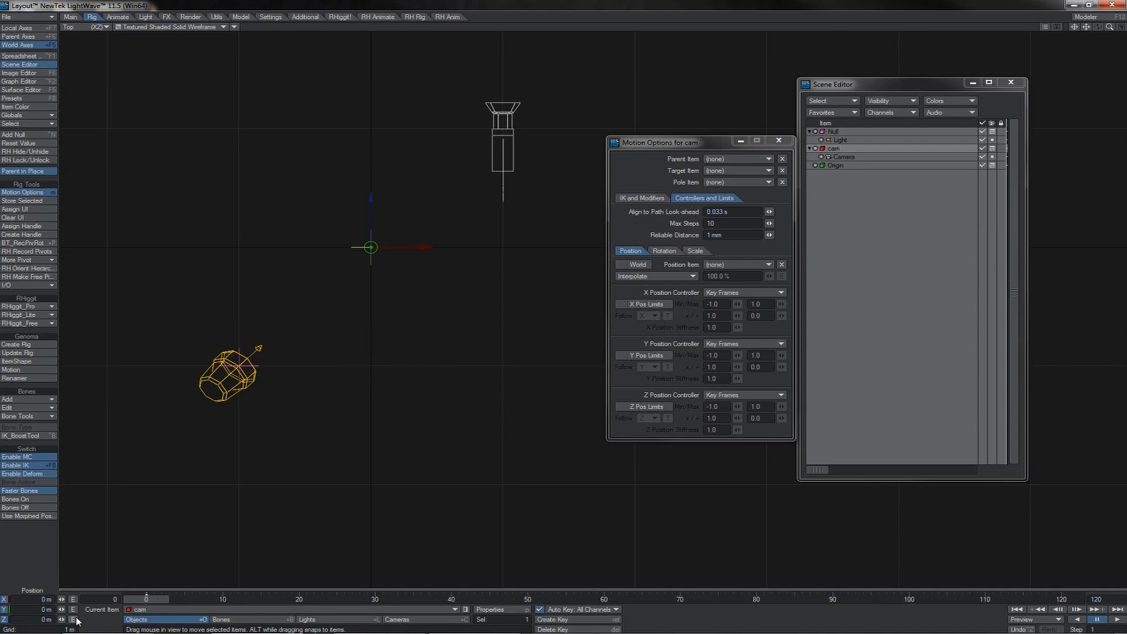
Move the light to about X 134 mm and Z -94 mm, check the camera's position, and undo the move
{"action": "left_click", "coordinate": [248, 357]}
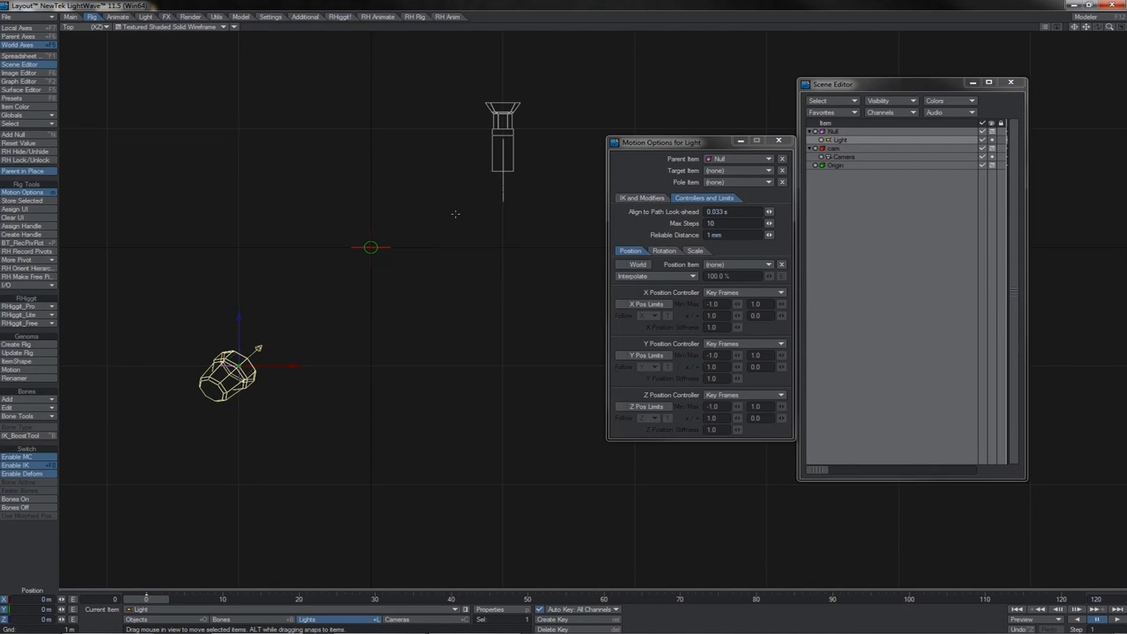
{"action": "mouse_move", "coordinate": [304, 311]}
{"action": "left_mouse_down"}
{"action": "mouse_move", "coordinate": [296, 343]}
{"action": "mouse_move", "coordinate": [290, 314]}
{"action": "mouse_move", "coordinate": [289, 341]}
{"action": "mouse_move", "coordinate": [303, 299]}
{"action": "mouse_move", "coordinate": [311, 326]}
{"action": "left_mouse_up"}
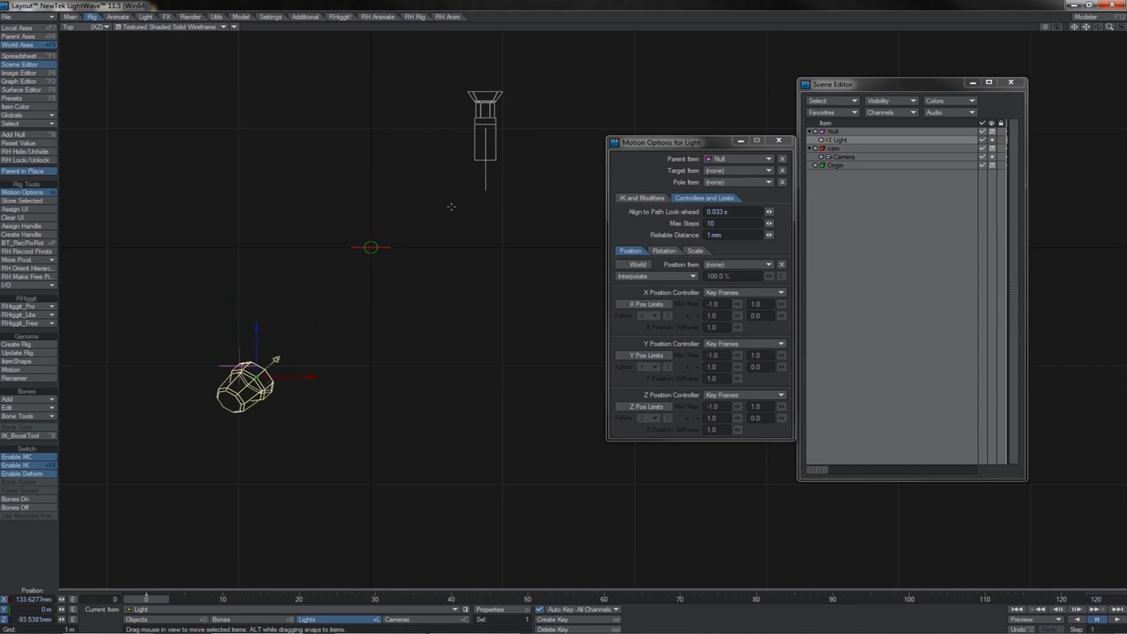
{"action": "left_click", "coordinate": [486, 159]}
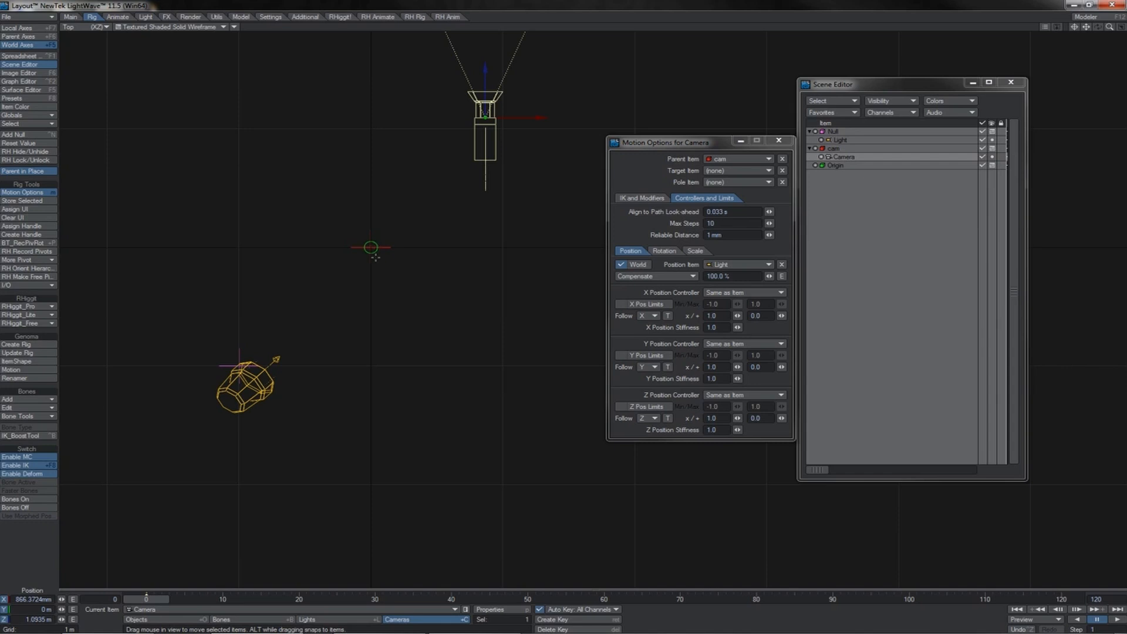
{"action": "key", "text": "ctrl+z"}
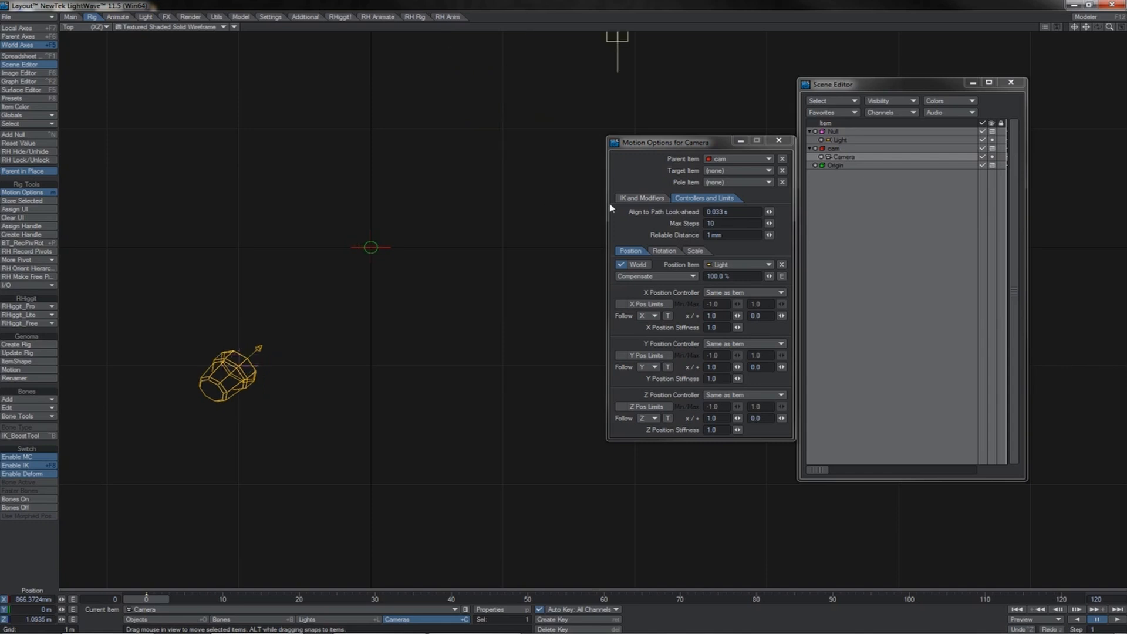
Set the cam null's position to X 1 m and Z -1 m
{"action": "left_click", "coordinate": [832, 149]}
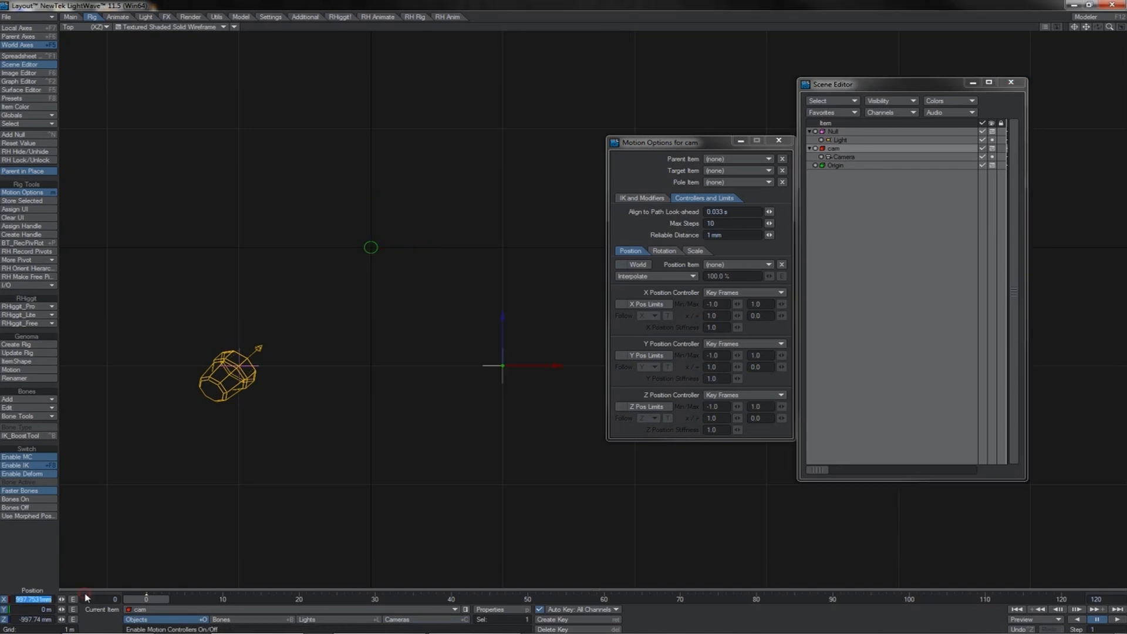
{"action": "type", "text": "1"}
{"action": "key", "text": "Tab"}
{"action": "key", "text": "Tab"}
{"action": "type", "text": "-1"}
{"action": "key", "text": "Return"}
{"action": "left_click_drag", "start_coordinate": [1086, 27], "coordinate": [853, 35]}
{"action": "key", "text": "comma"}
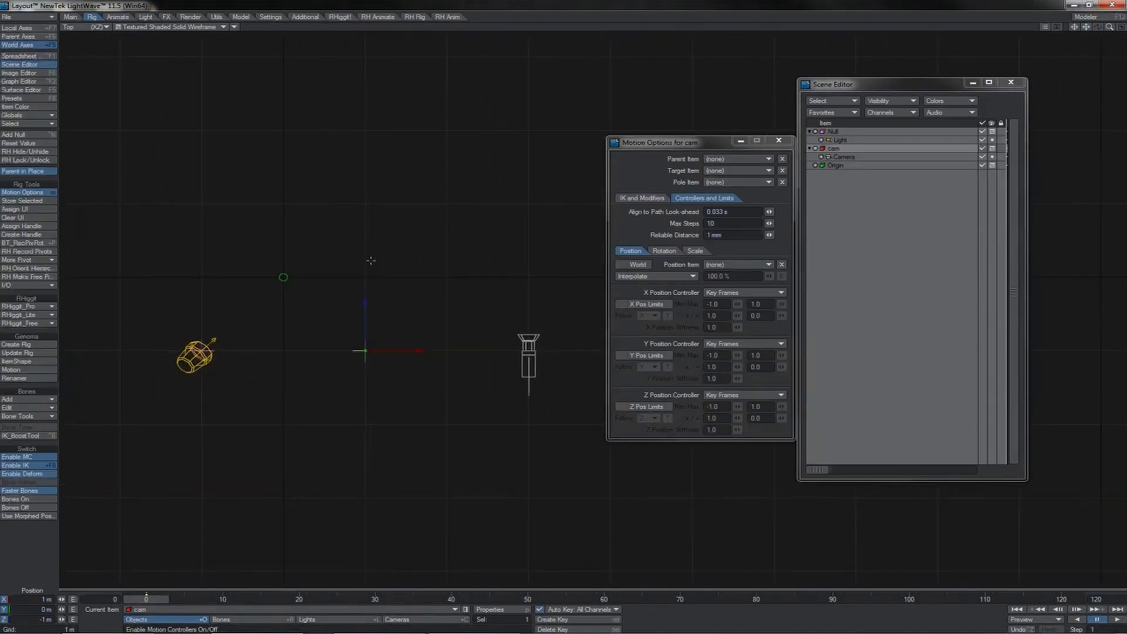
Turn motion controllers off and back on to compare the camera's placement, and check the camera's coordinates
{"action": "left_click", "coordinate": [28, 457]}
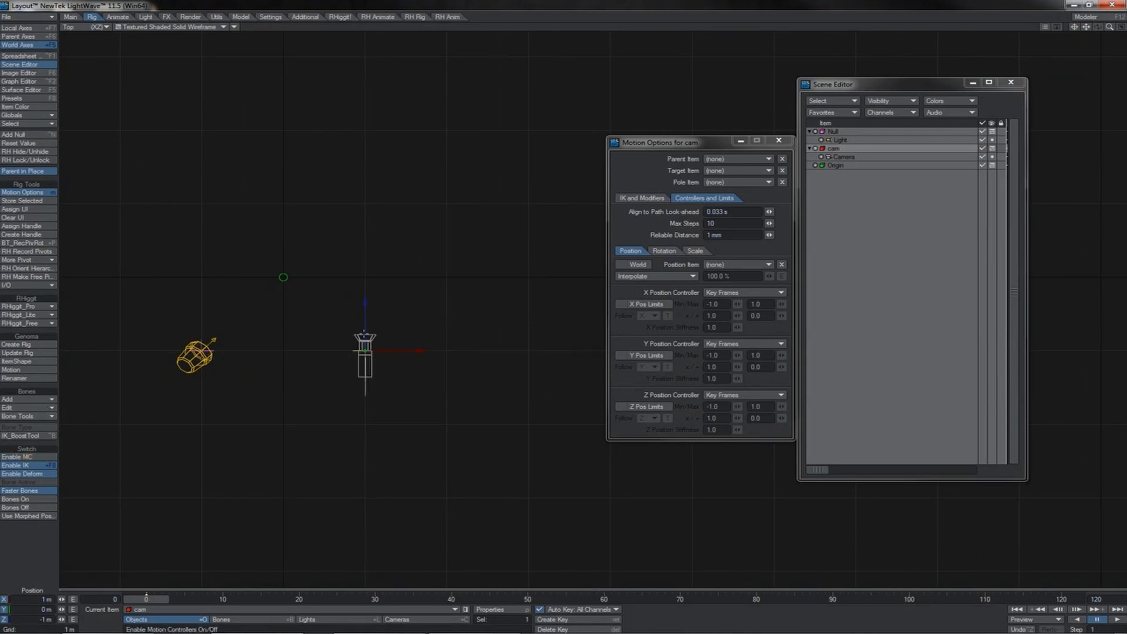
{"action": "left_click", "coordinate": [39, 459]}
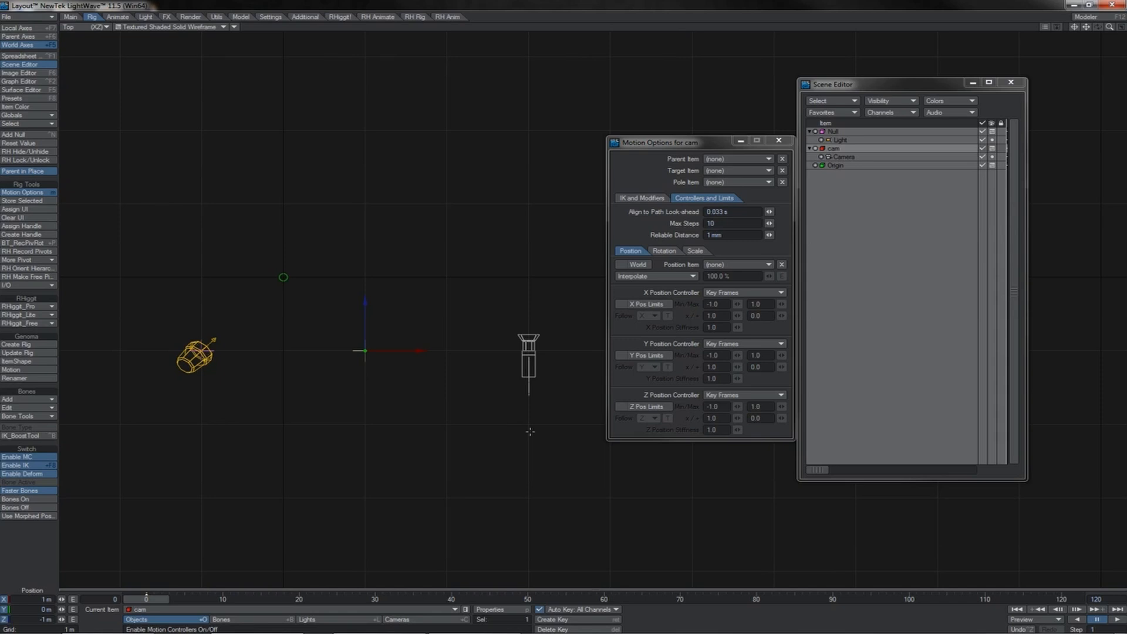
{"action": "left_click", "coordinate": [529, 376]}
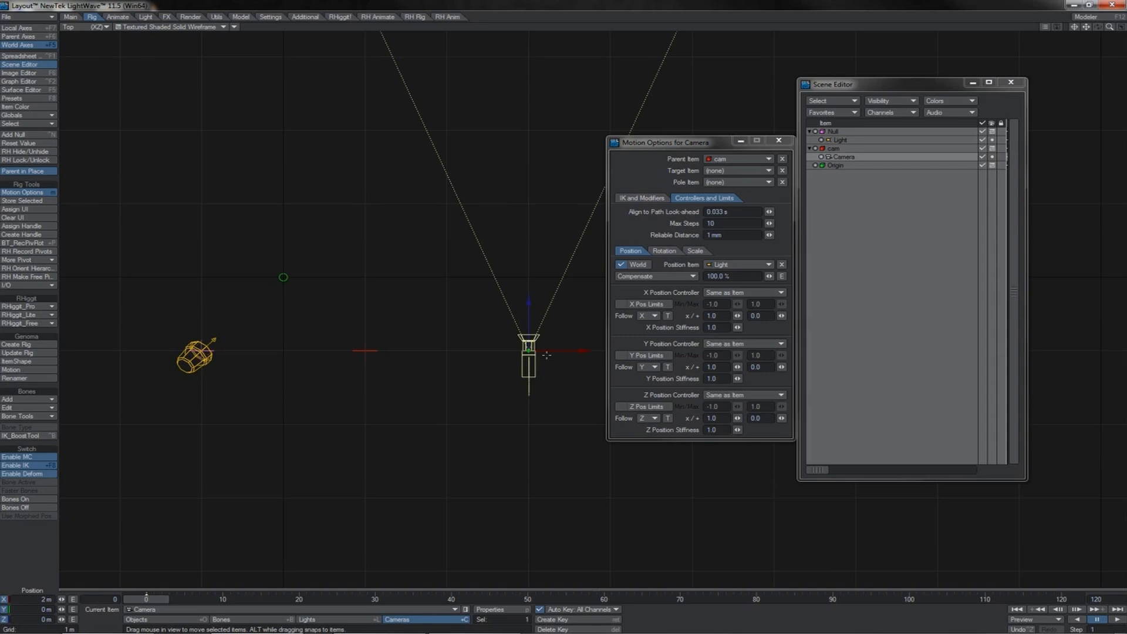
Keyframe the compensated camera repeatedly until its X position reaches 4 m
{"action": "key", "text": "Return"}
{"action": "key", "text": "Return"}
{"action": "left_click", "coordinate": [546, 355]}
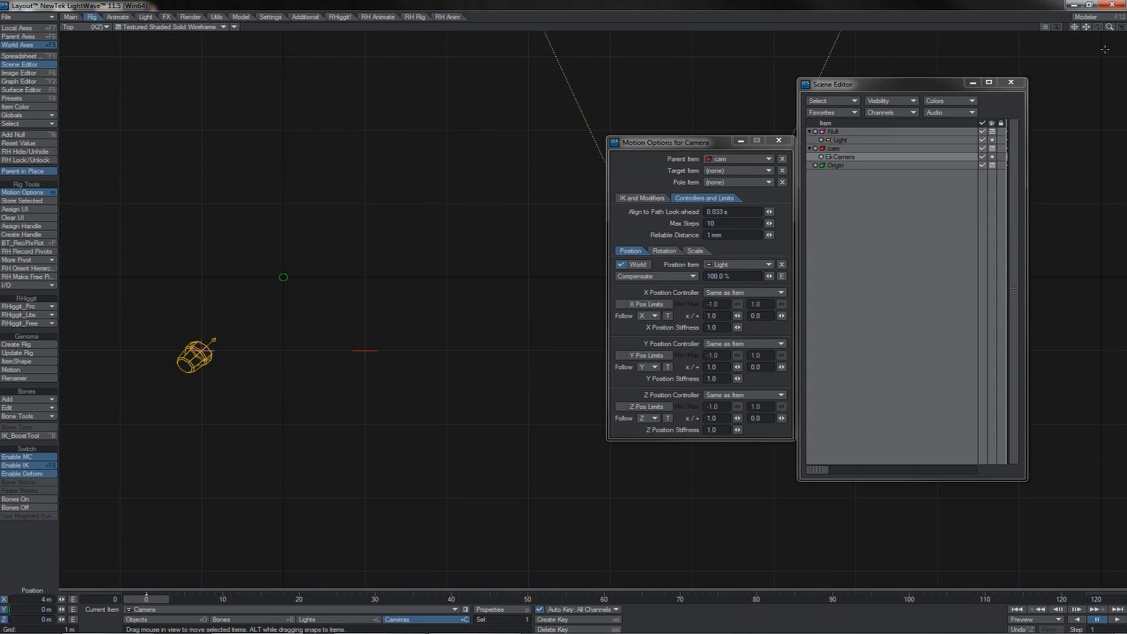
Disable motion controllers and set the camera's X position to 0 m
{"action": "left_click_drag", "start_coordinate": [1109, 28], "coordinate": [1083, 27]}
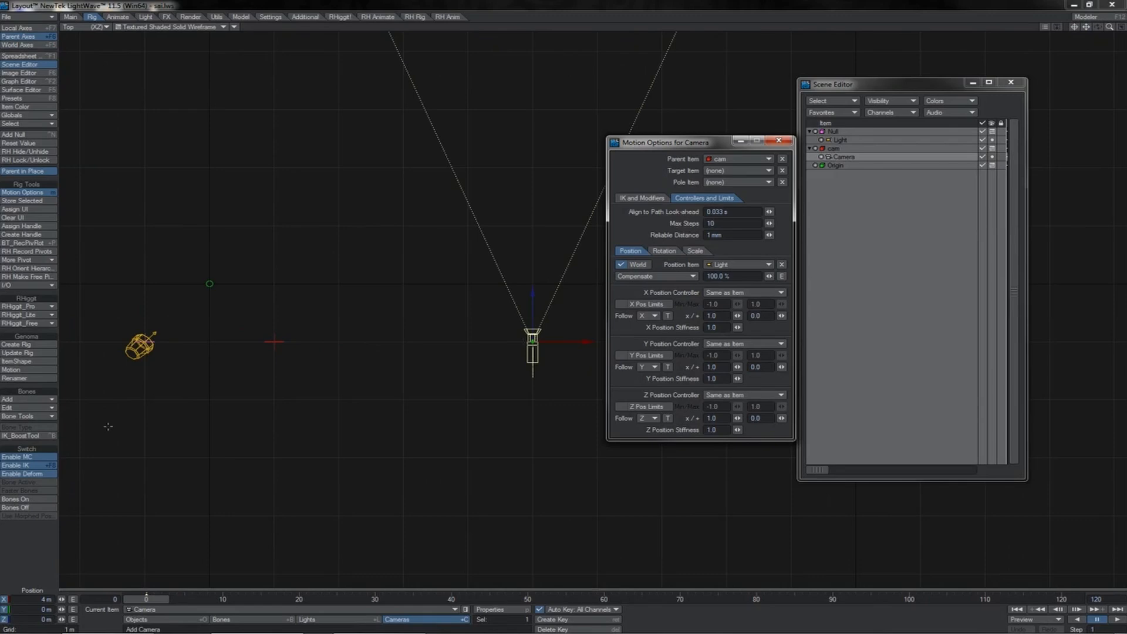
{"action": "left_click", "coordinate": [42, 457]}
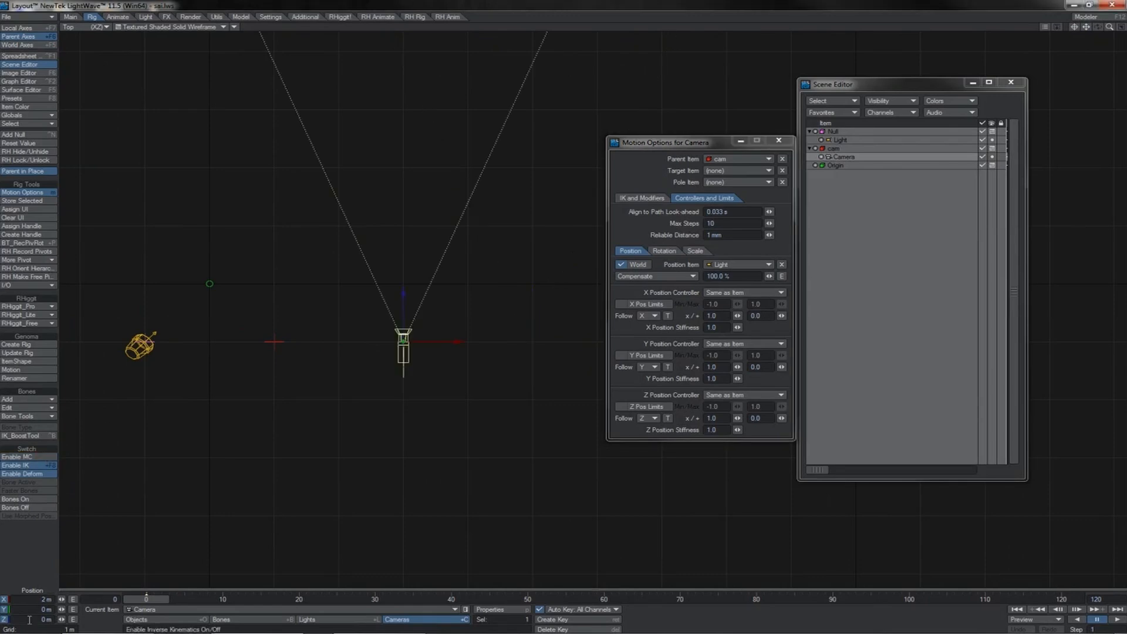
{"action": "left_click", "coordinate": [30, 600]}
{"action": "type", "text": "0"}
{"action": "key", "text": "Return"}
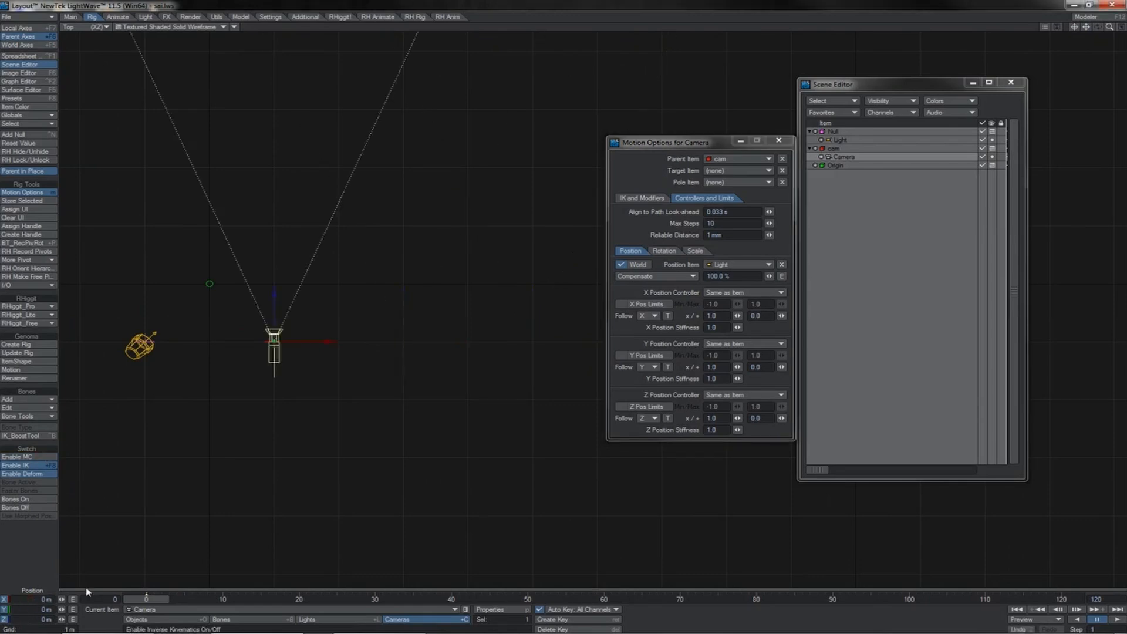
Set the camera's Position Item to Interpolate with World off, test about 78.5 %, and set it to 100 %
{"action": "left_click", "coordinate": [626, 285]}
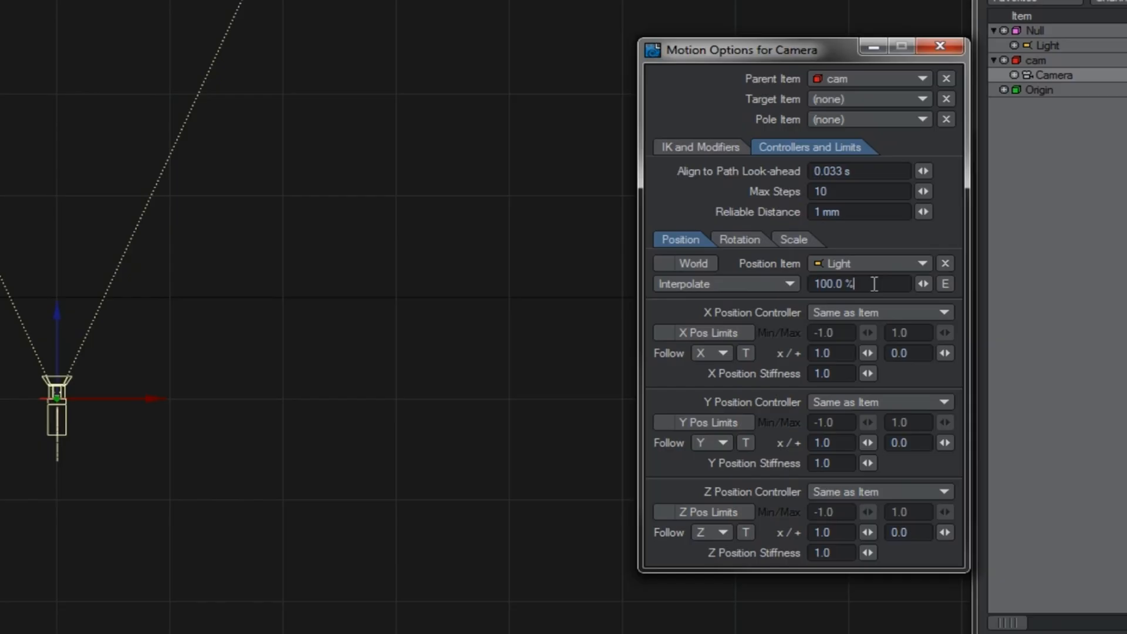
{"action": "left_click_drag", "start_coordinate": [740, 276], "coordinate": [714, 277]}
{"action": "left_click_drag", "start_coordinate": [924, 285], "coordinate": [893, 285]}
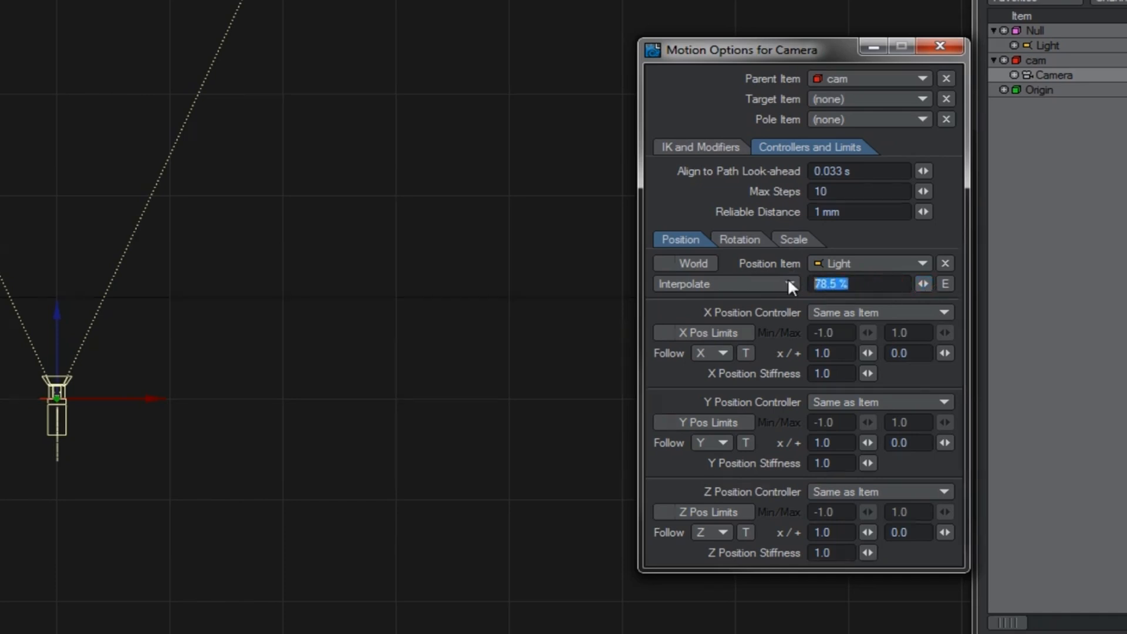
{"action": "type", "text": "100"}
{"action": "key", "text": "Return"}
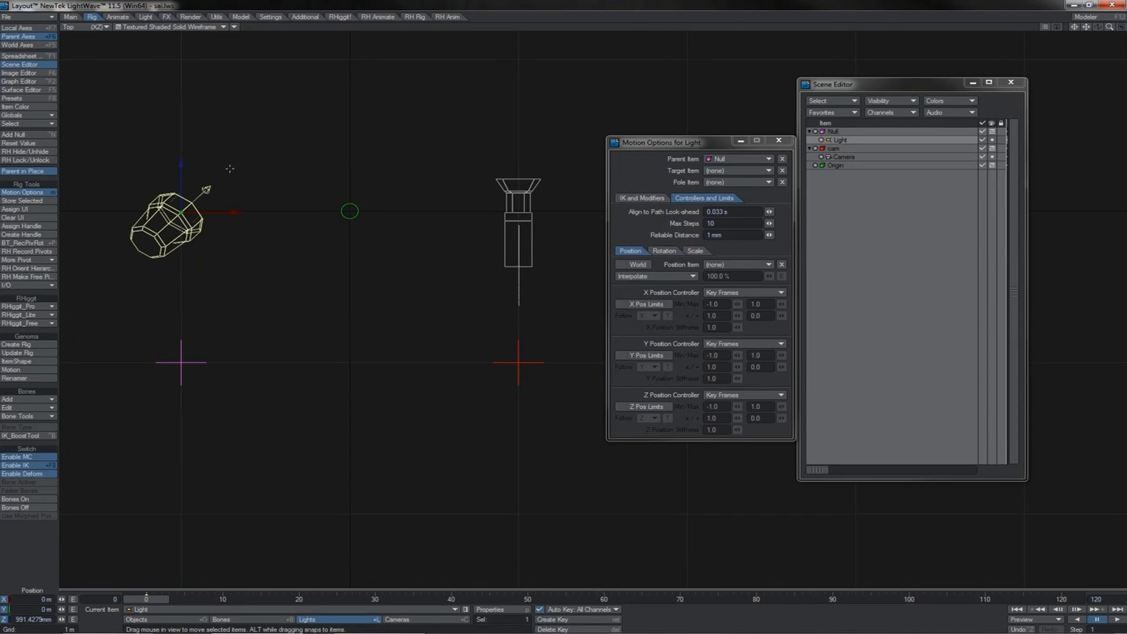
Lower the camera's Position Item interpolation to about 39.5 % to test its effect, and set it back to 100 %
{"action": "left_click", "coordinate": [521, 258]}
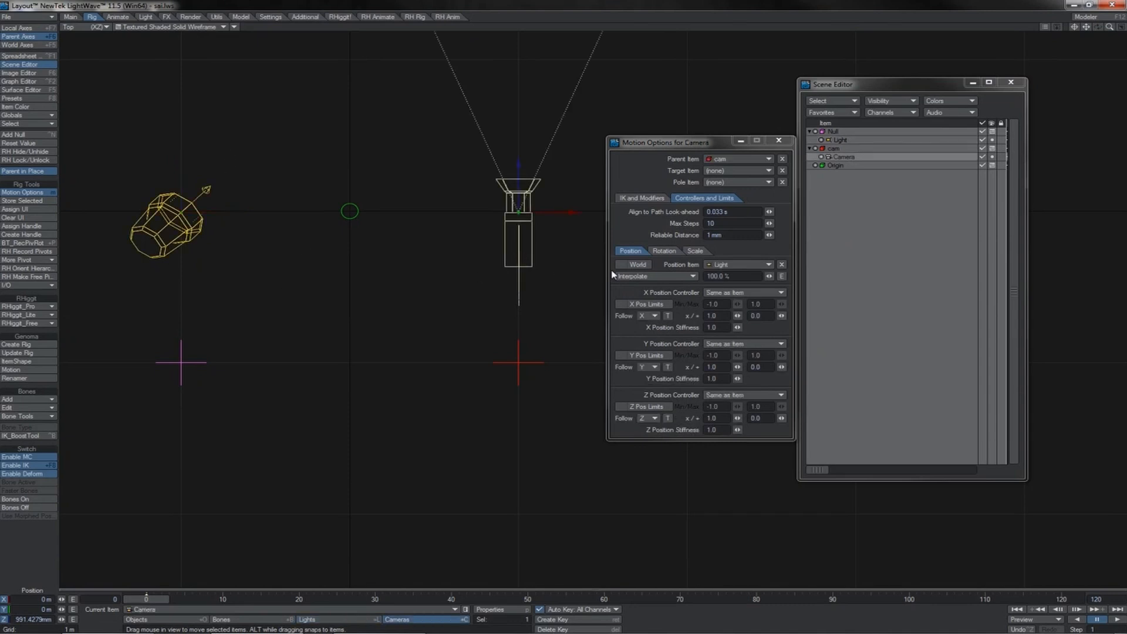
{"action": "mouse_move", "coordinate": [769, 276]}
{"action": "left_mouse_down"}
{"action": "mouse_move", "coordinate": [651, 276]}
{"action": "mouse_move", "coordinate": [838, 276]}
{"action": "mouse_move", "coordinate": [590, 276]}
{"action": "mouse_move", "coordinate": [774, 280]}
{"action": "left_mouse_up"}
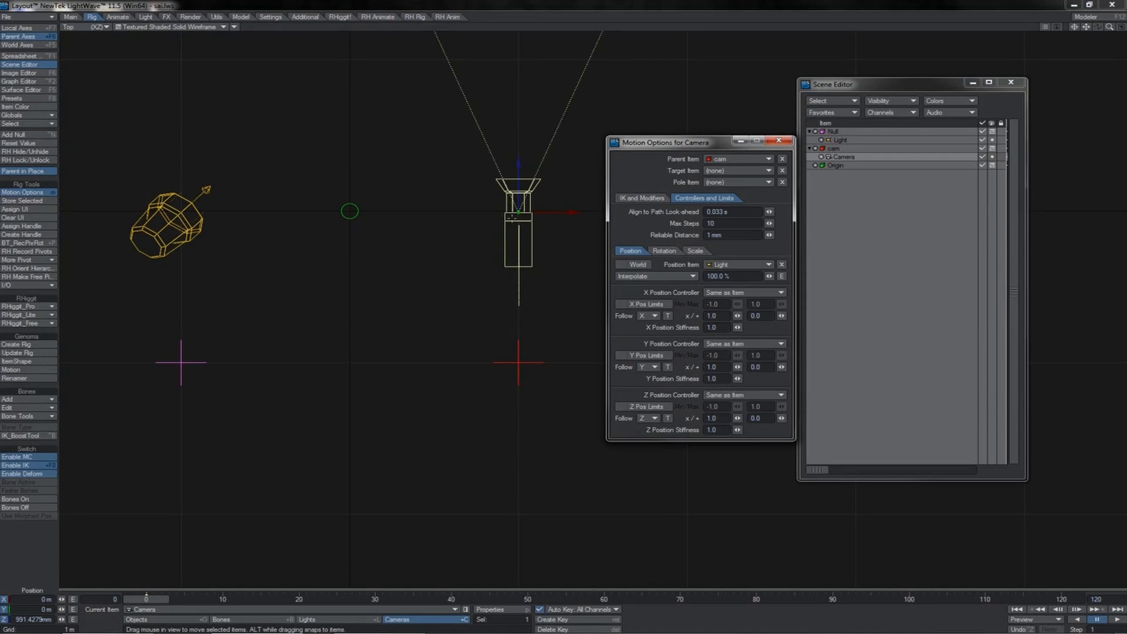
{"action": "left_click_drag", "start_coordinate": [769, 276], "coordinate": [734, 276]}
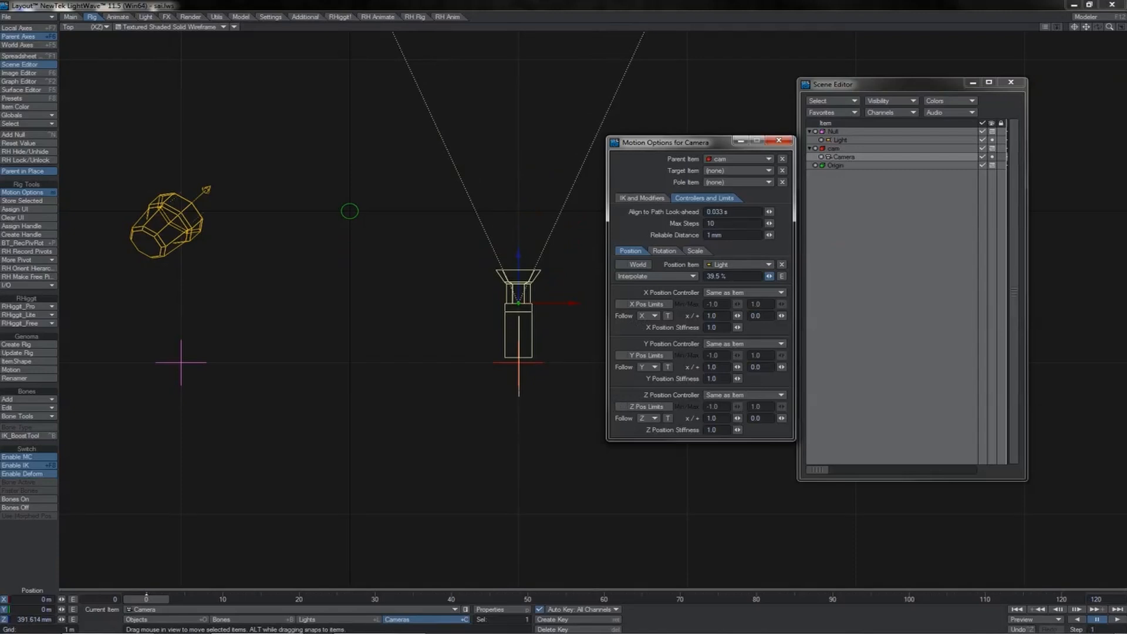
{"action": "left_click", "coordinate": [719, 276]}
{"action": "type", "text": "100"}
{"action": "key", "text": "Return"}
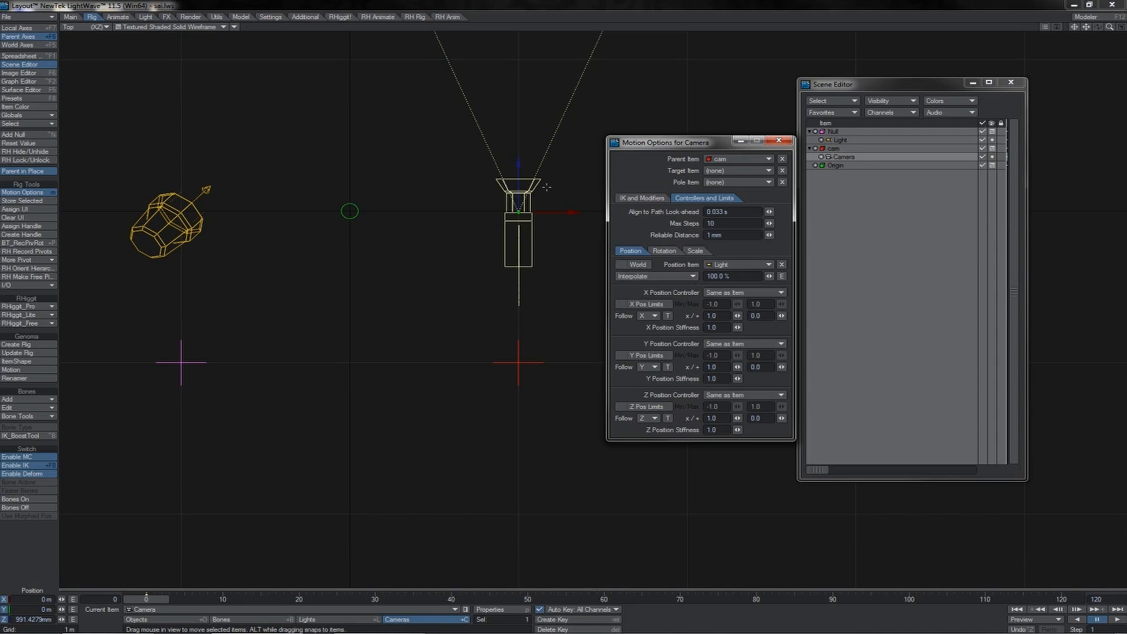
Keyframe the camera at its current position, test about 137.5 % interpolation, and return it to 100 %
{"action": "key", "text": "Return"}
{"action": "key", "text": "Return"}
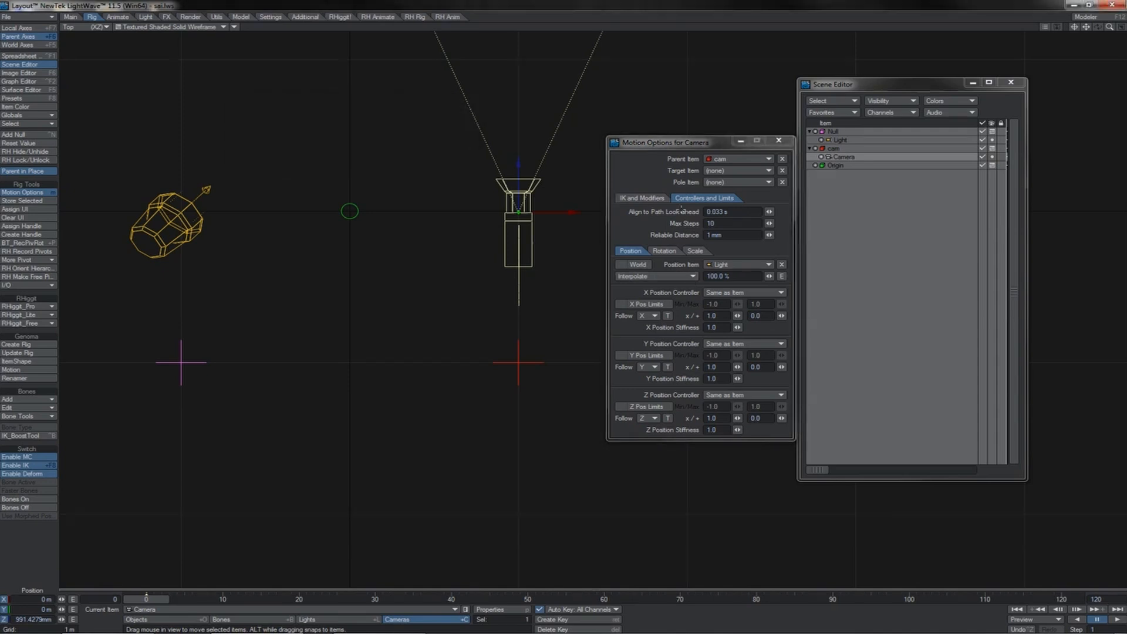
{"action": "mouse_move", "coordinate": [769, 276]}
{"action": "left_mouse_down"}
{"action": "mouse_move", "coordinate": [704, 276]}
{"action": "mouse_move", "coordinate": [822, 276]}
{"action": "mouse_move", "coordinate": [754, 276]}
{"action": "left_mouse_up"}
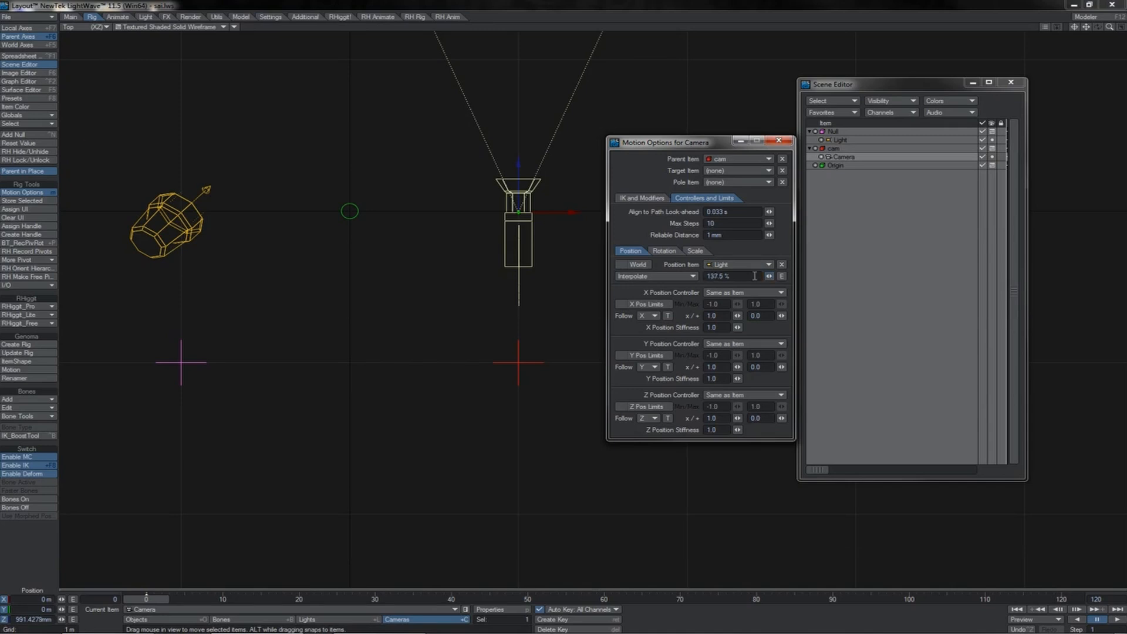
{"action": "type", "text": "100"}
{"action": "key", "text": "Return"}
Enter 0 m for the camera's Z position and set its Position Item interpolation to 50 %
{"action": "left_click", "coordinate": [74, 620]}
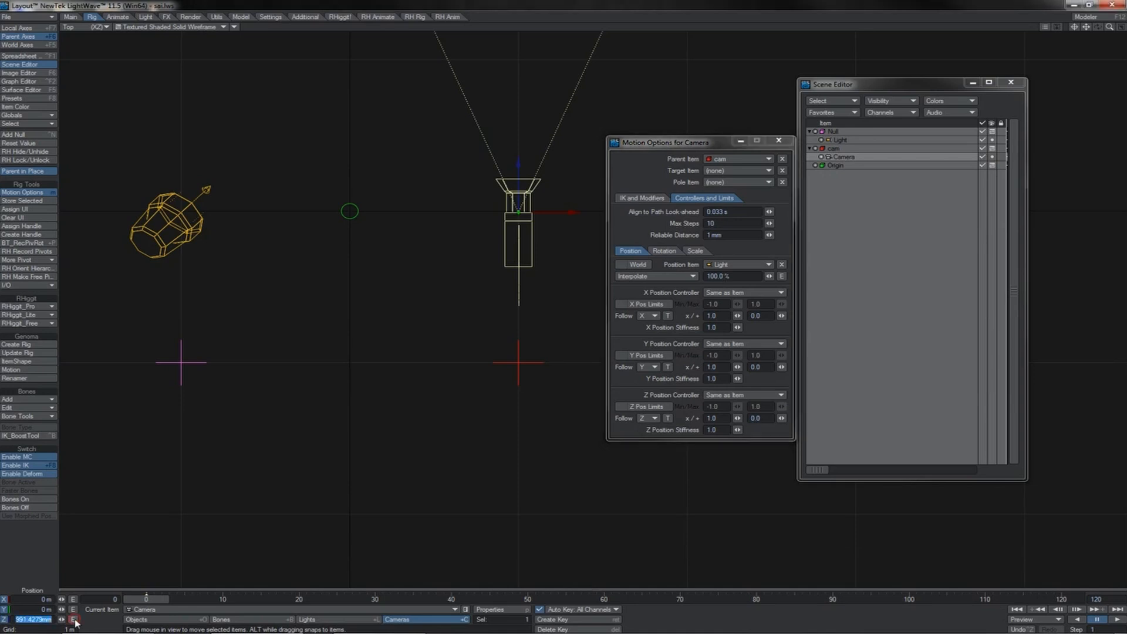
{"action": "type", "text": "0"}
{"action": "key", "text": "Return"}
{"action": "left_click", "coordinate": [735, 275]}
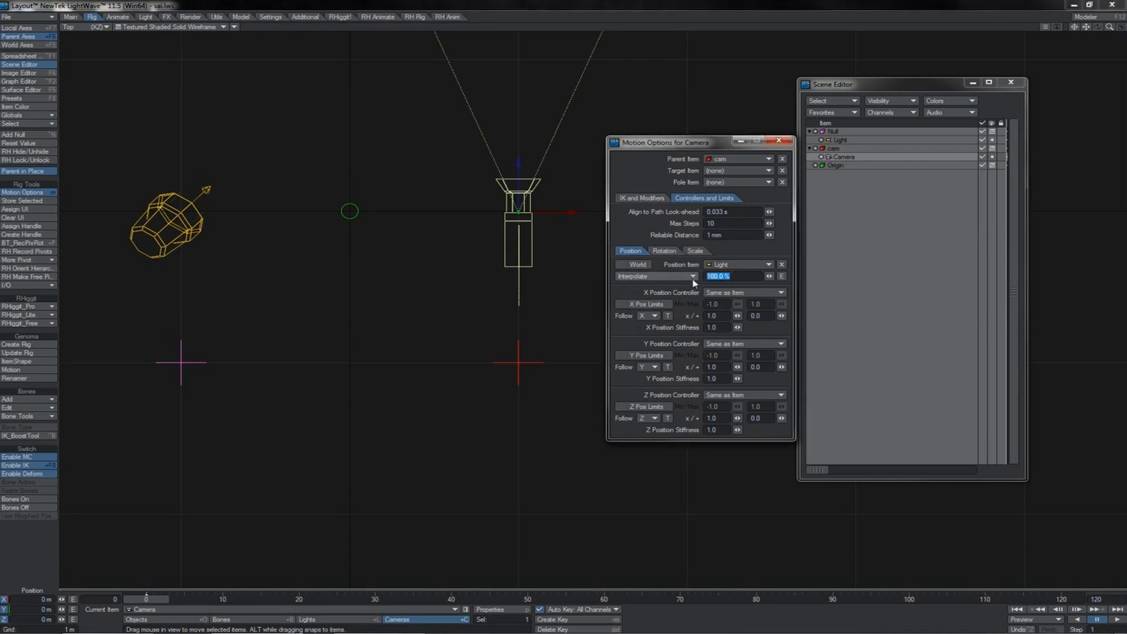
{"action": "type", "text": "50"}
{"action": "key", "text": "Return"}
Move the light along Z to about 1.56 m and check the camera's interpolated position
{"action": "left_click", "coordinate": [183, 227]}
{"action": "left_click_drag", "start_coordinate": [183, 201], "coordinate": [183, 115]}
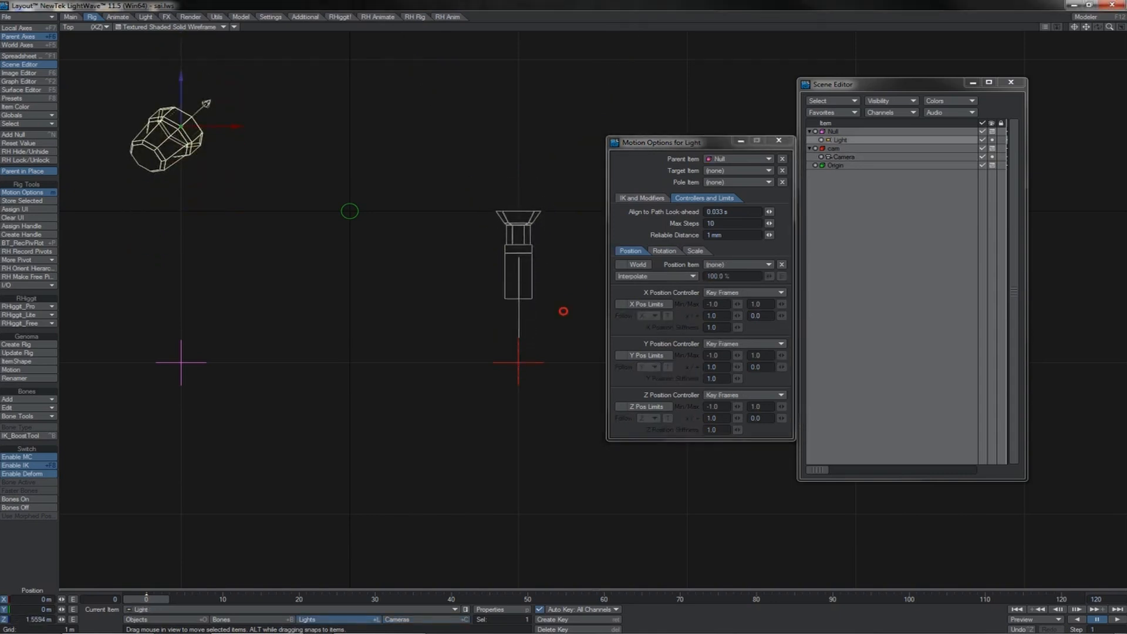
{"action": "left_click", "coordinate": [532, 255]}
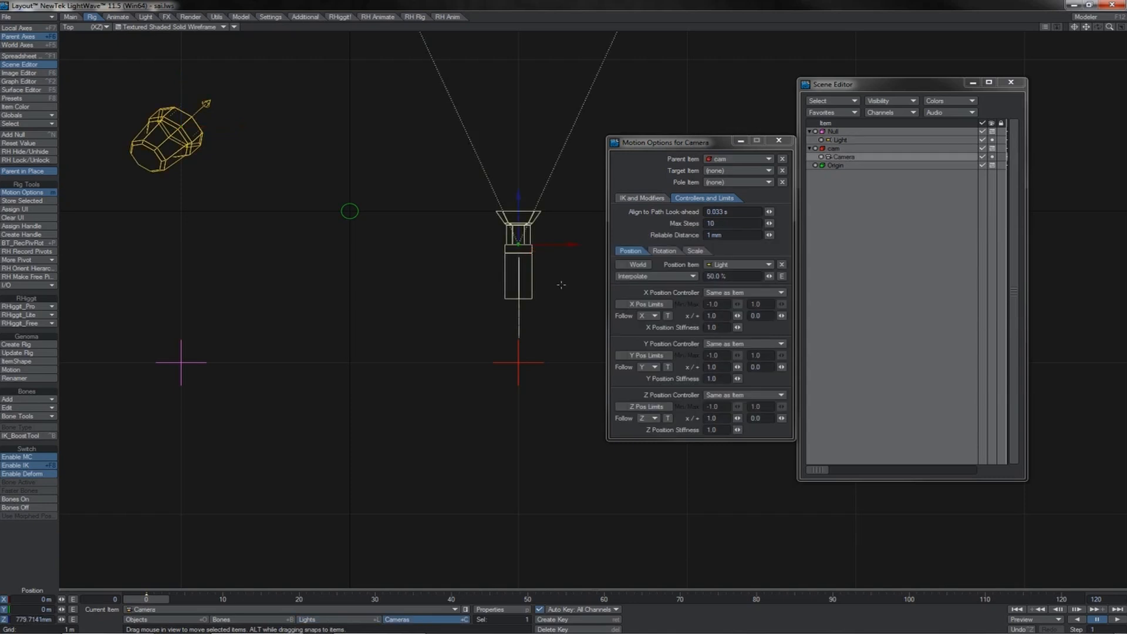
Keyframe the half-interpolated camera repeatedly until its Z position reaches about 1.17 m
{"action": "key", "text": "Return"}
{"action": "key", "text": "Return"}
{"action": "key", "text": "Right"}
{"action": "key", "text": "Left"}
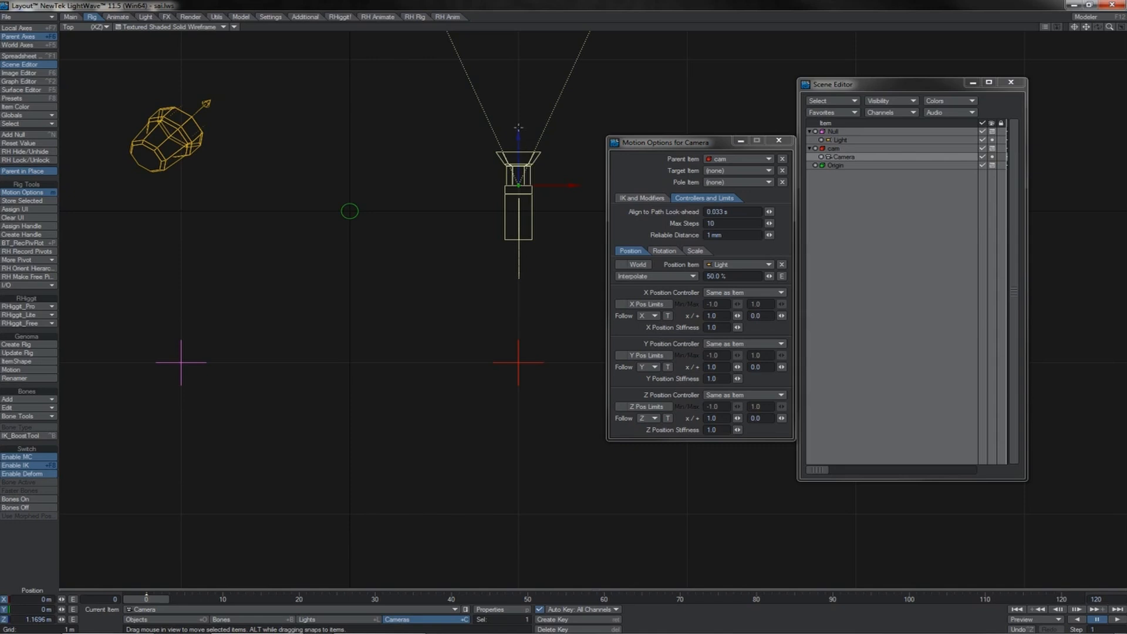
Enable World for the camera's Position Item and keyframe the camera repeatedly until it reaches about X -1.94 m, Z 1.54 m
{"action": "left_click", "coordinate": [633, 264]}
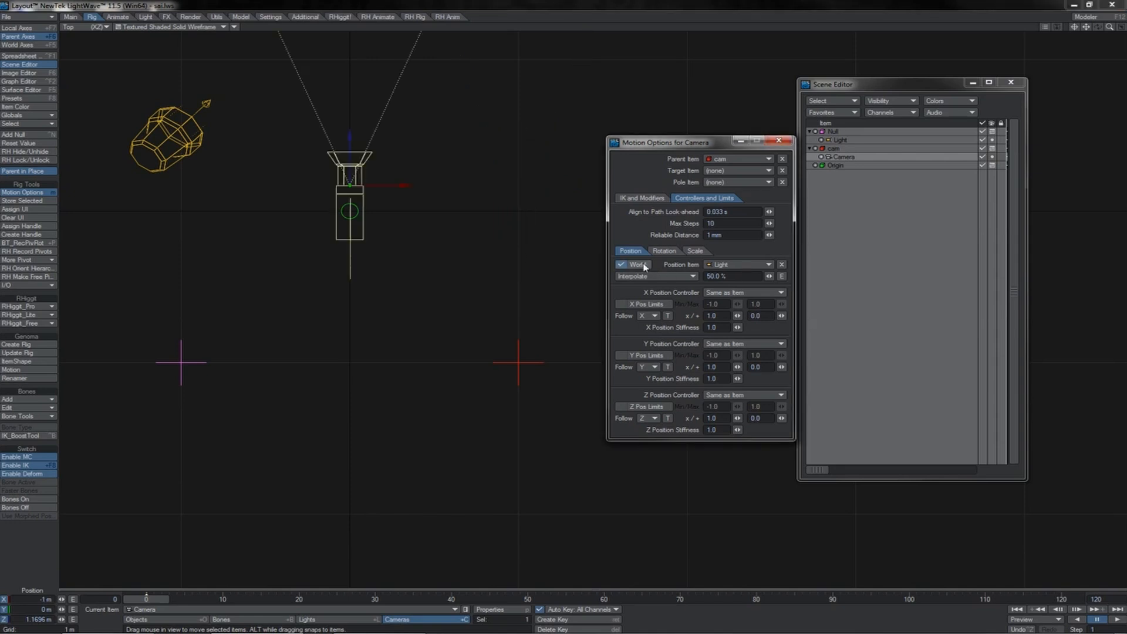
{"action": "left_click", "coordinate": [560, 262]}
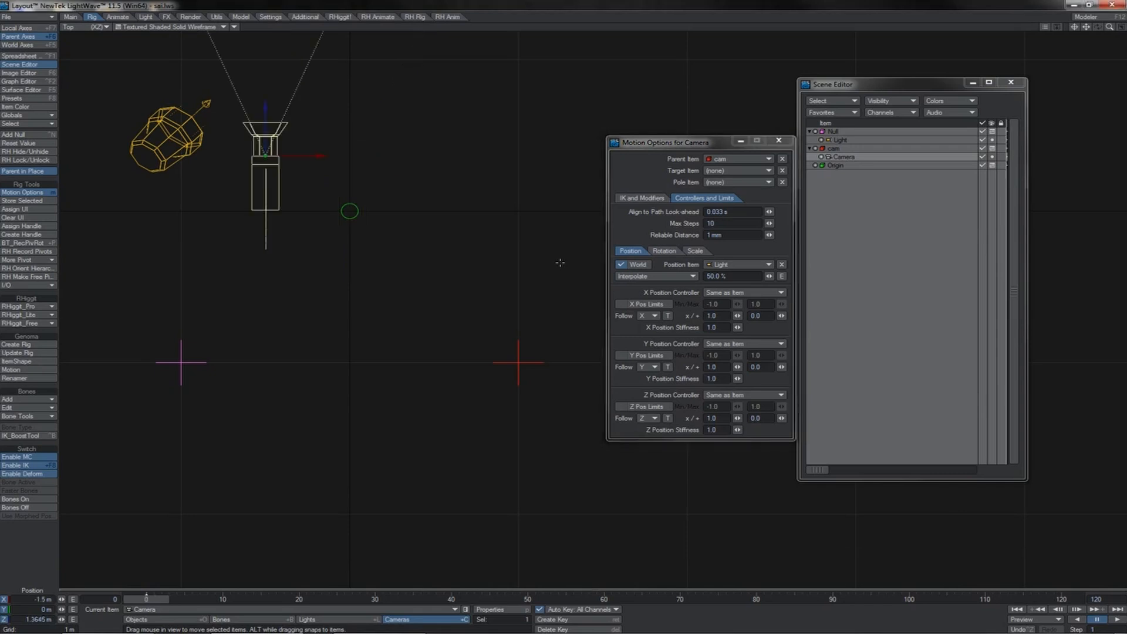
{"action": "left_click", "coordinate": [560, 262]}
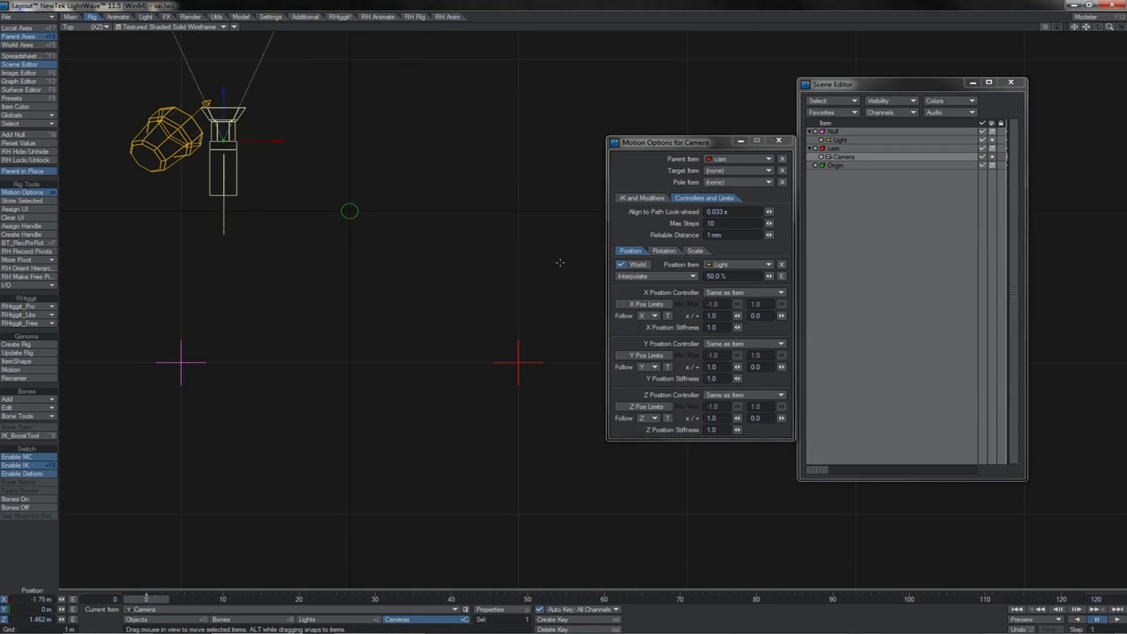
{"action": "key", "text": "Return"}
{"action": "key", "text": "Return"}
{"action": "key", "text": "Return"}
{"action": "key", "text": "Return"}
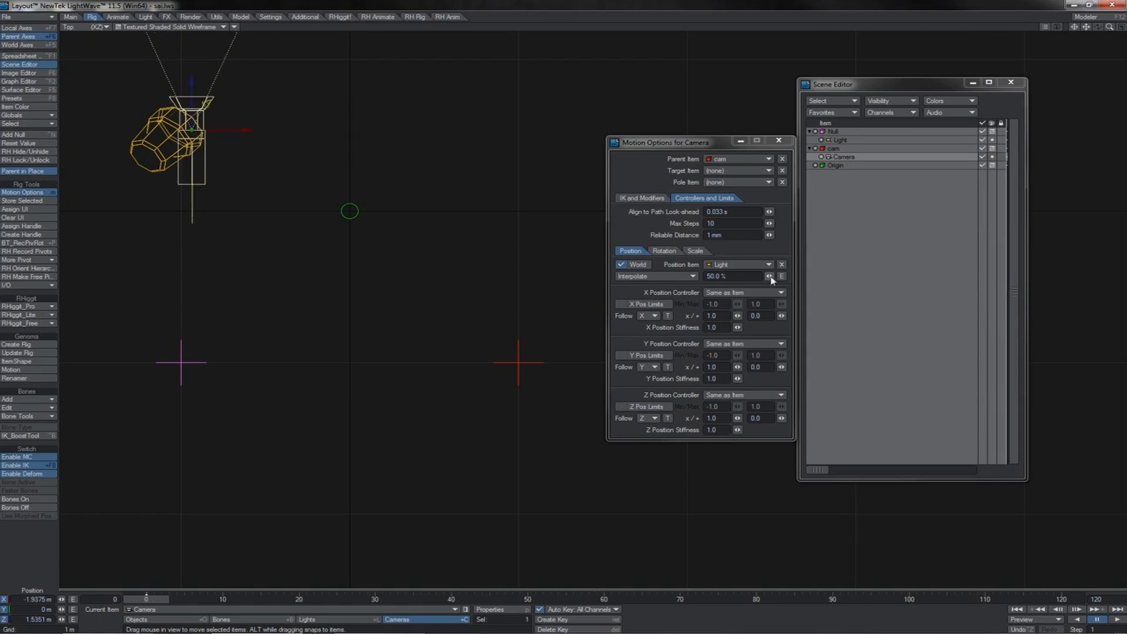
Try varying the camera's Position Item interpolation percentage and leave it at 50 %
{"action": "left_click", "coordinate": [769, 276]}
{"action": "left_click_drag", "start_coordinate": [769, 276], "coordinate": [737, 276]}
{"action": "left_click_drag", "start_coordinate": [734, 276], "coordinate": [697, 291]}
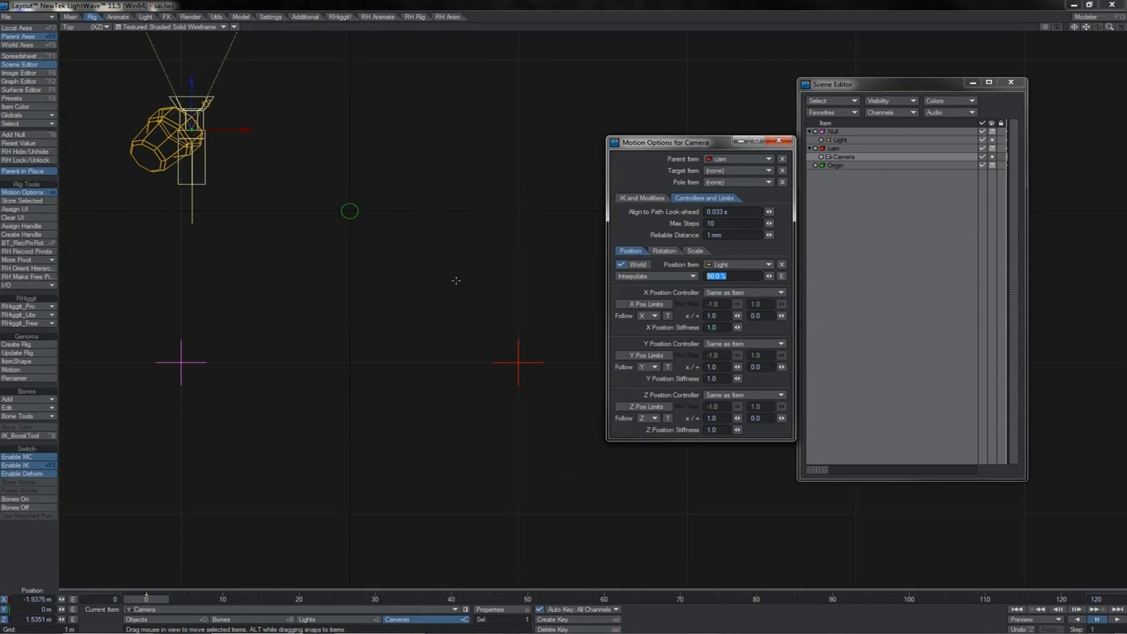
Set the camera's X, Y and Z positions to 0 m
{"action": "left_click", "coordinate": [29, 600]}
{"action": "type", "text": "0"}
{"action": "key", "text": "Tab"}
{"action": "type", "text": "0"}
{"action": "key", "text": "Tab"}
{"action": "type", "text": "0"}
{"action": "key", "text": "Return"}
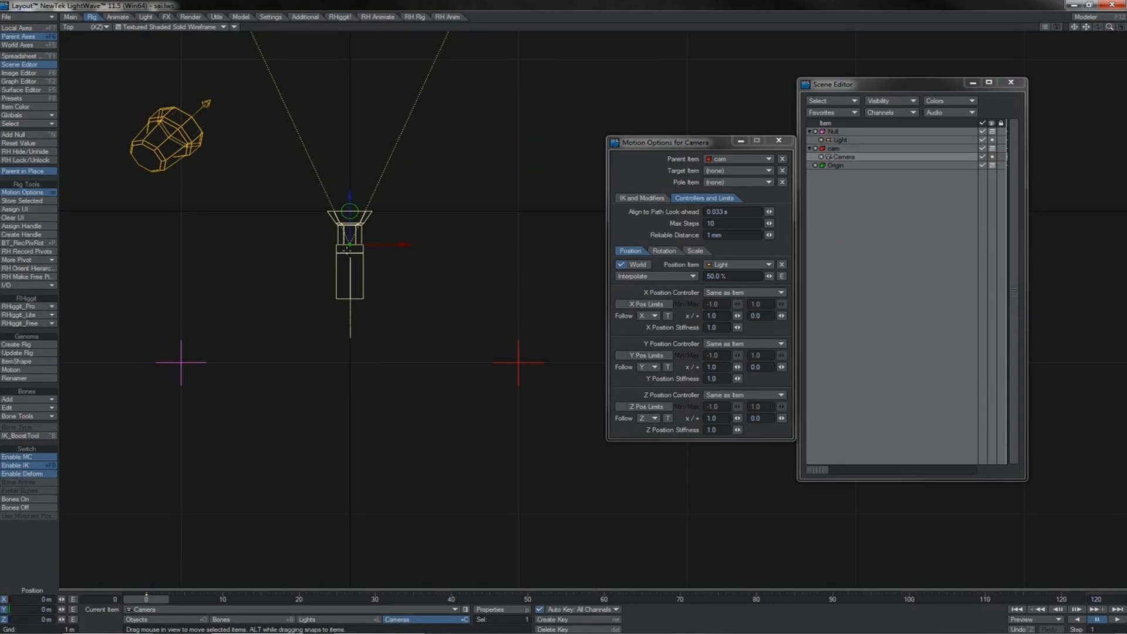
Create an expression named ForceZeroKey with the value 0 and apply it to the camera's position channels
{"action": "key", "text": "ctrl+F2"}
{"action": "left_click_drag", "start_coordinate": [535, 510], "coordinate": [504, 509]}
{"action": "type", "text": "ForceZeroKey"}
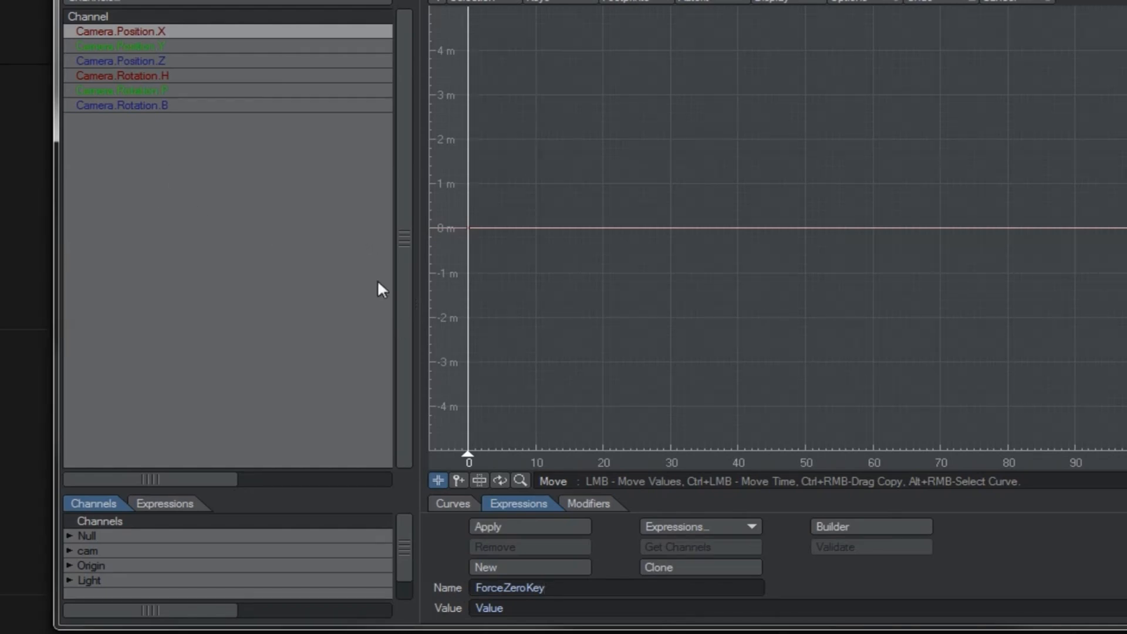
{"action": "key", "text": "Tab"}
{"action": "type", "text": "0"}
{"action": "left_click", "coordinate": [168, 64]}
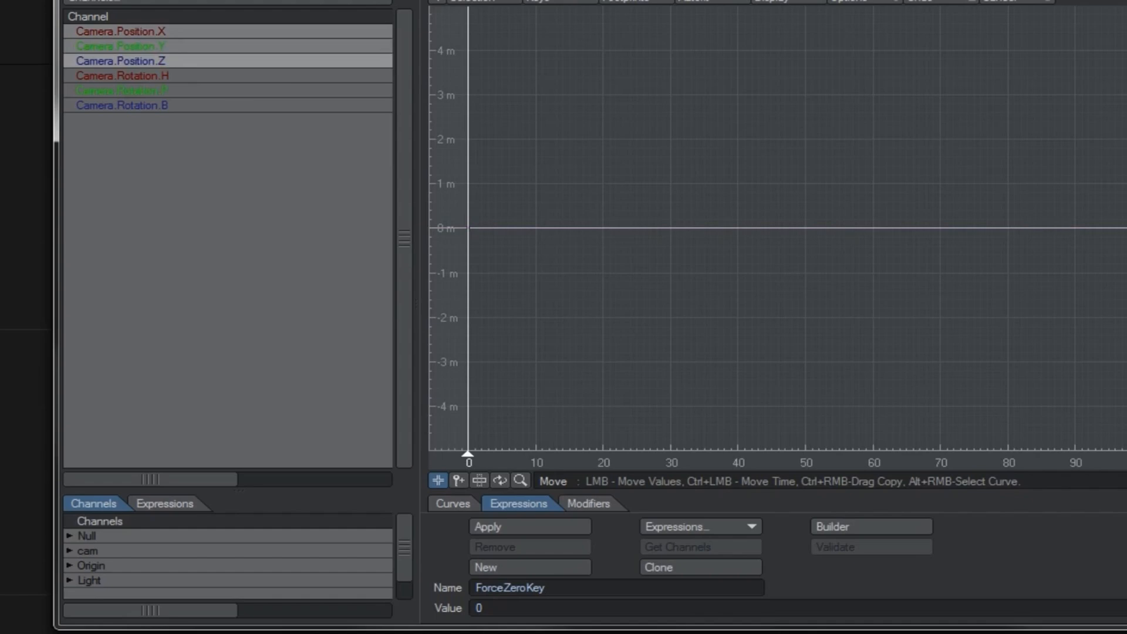
{"action": "left_click", "coordinate": [547, 526]}
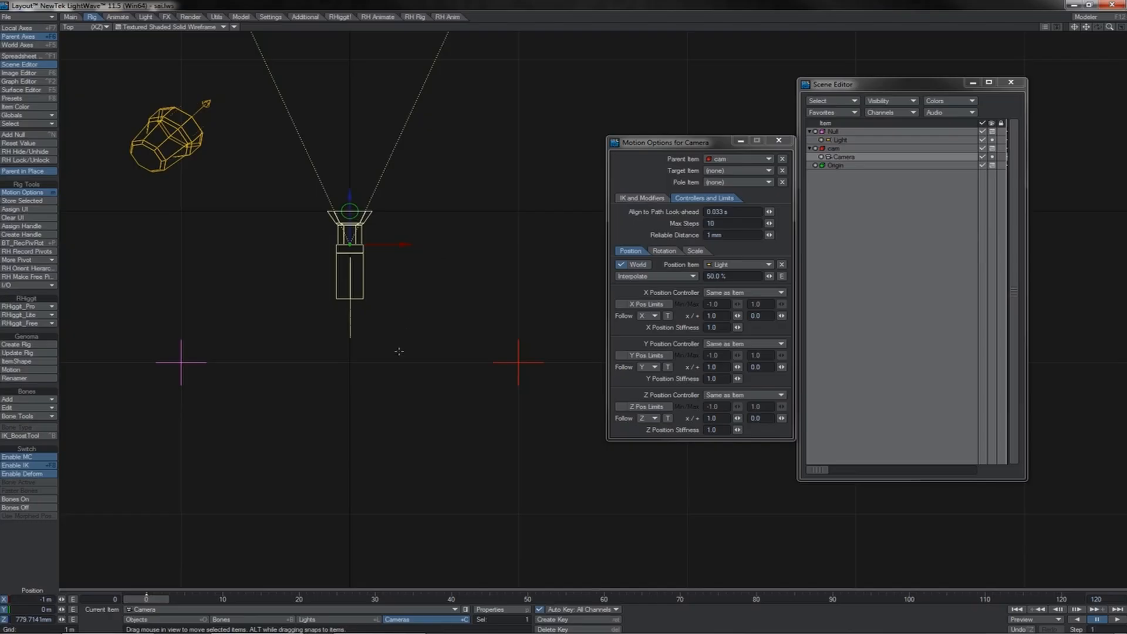
Keyframe the camera twice and inspect its position curves in the Graph Editor
{"action": "key", "text": "Return"}
{"action": "key", "text": "Return"}
{"action": "key", "text": "F2"}
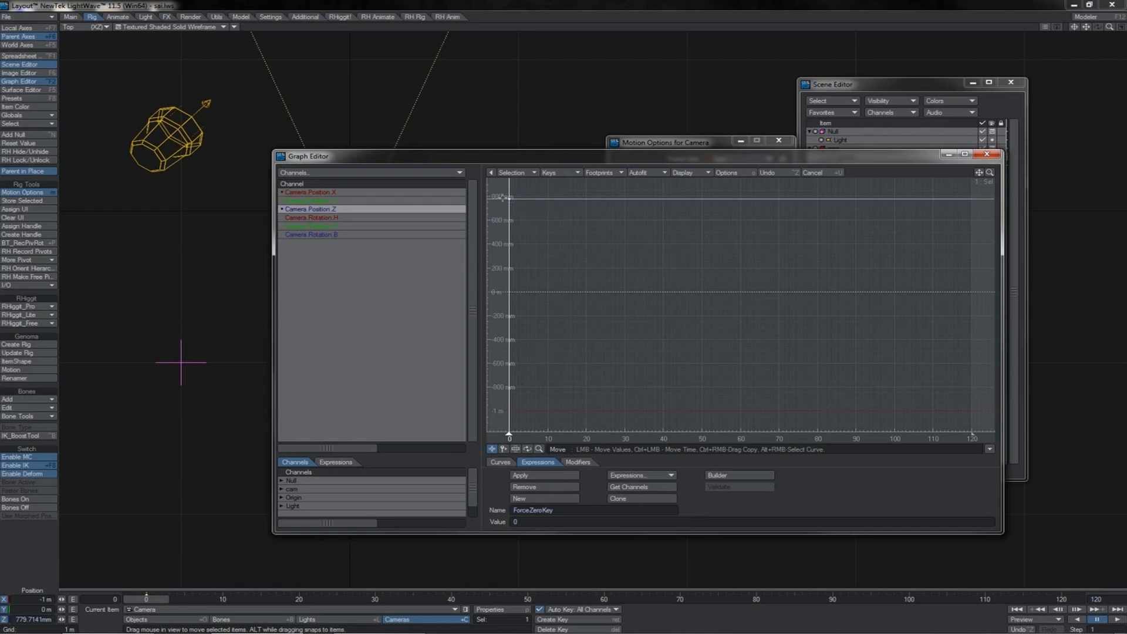
{"action": "mouse_move", "coordinate": [510, 198]}
{"action": "key", "text": "ctrl+F2"}
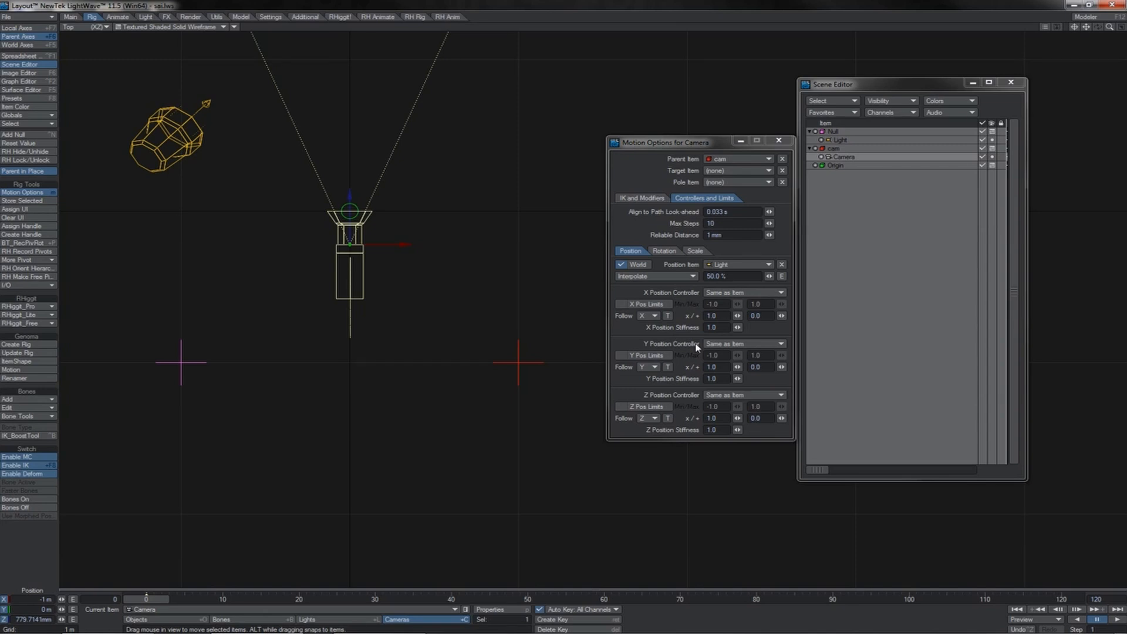
Try the camera's Position Item interpolation at 43.5 % and set it to 100 %
{"action": "left_click_drag", "start_coordinate": [769, 276], "coordinate": [726, 279]}
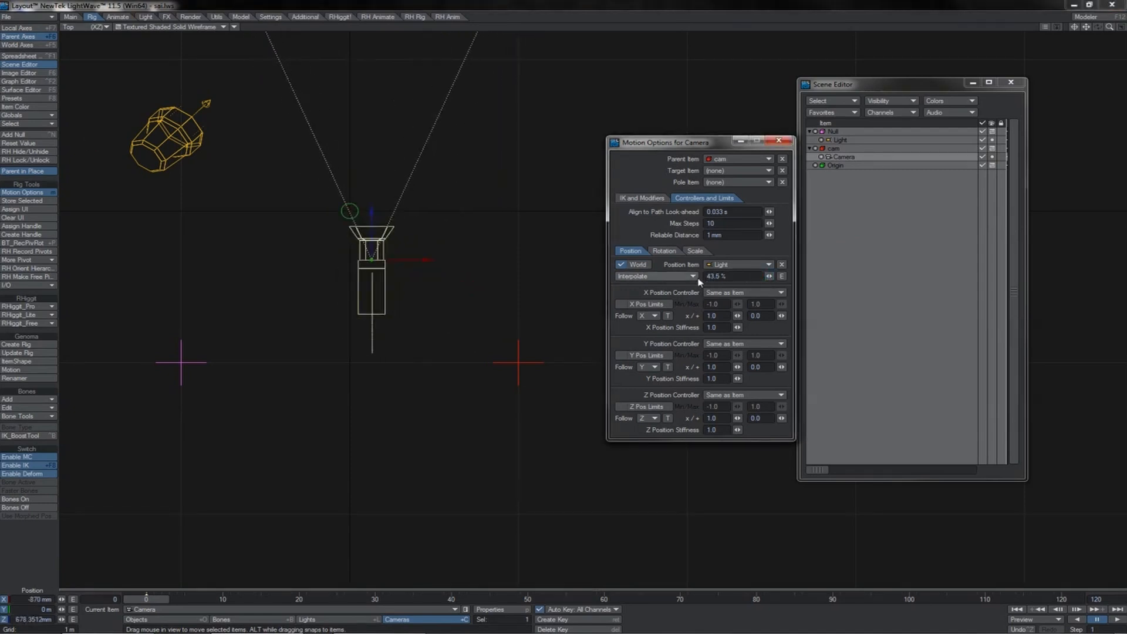
{"action": "left_click", "coordinate": [682, 279]}
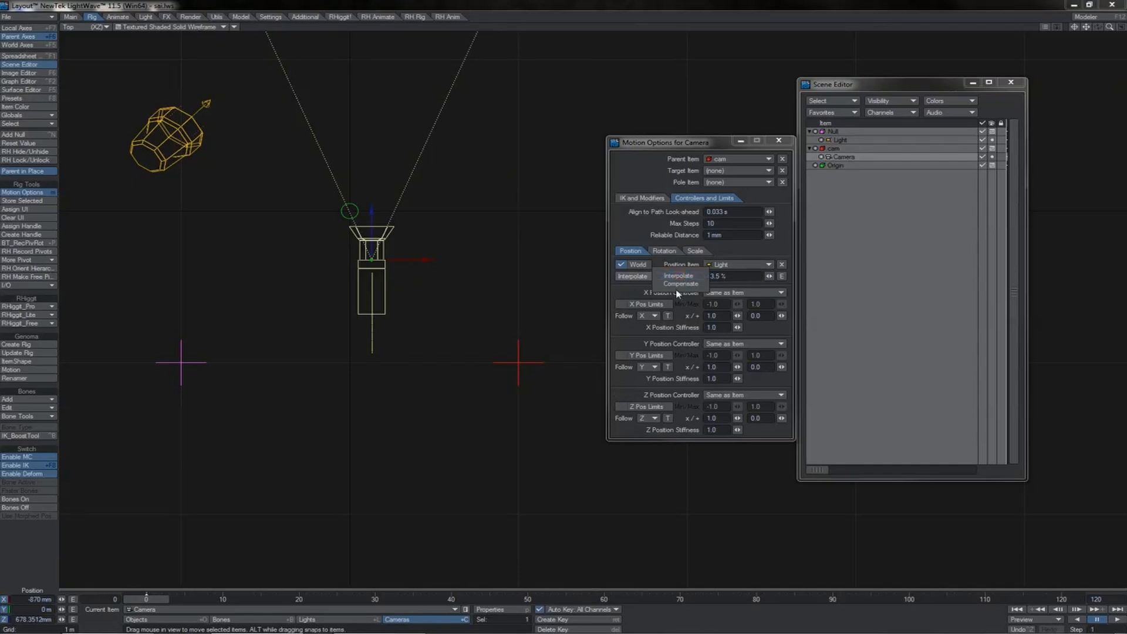
{"action": "left_click", "coordinate": [637, 291]}
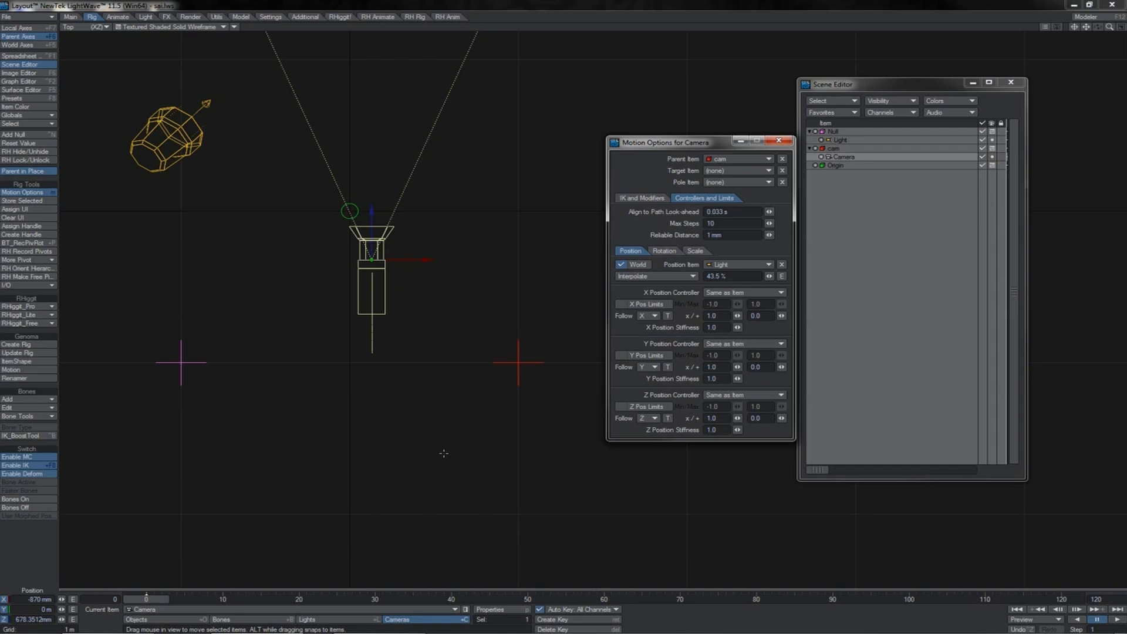
{"action": "left_click_drag", "start_coordinate": [444, 454], "coordinate": [739, 317]}
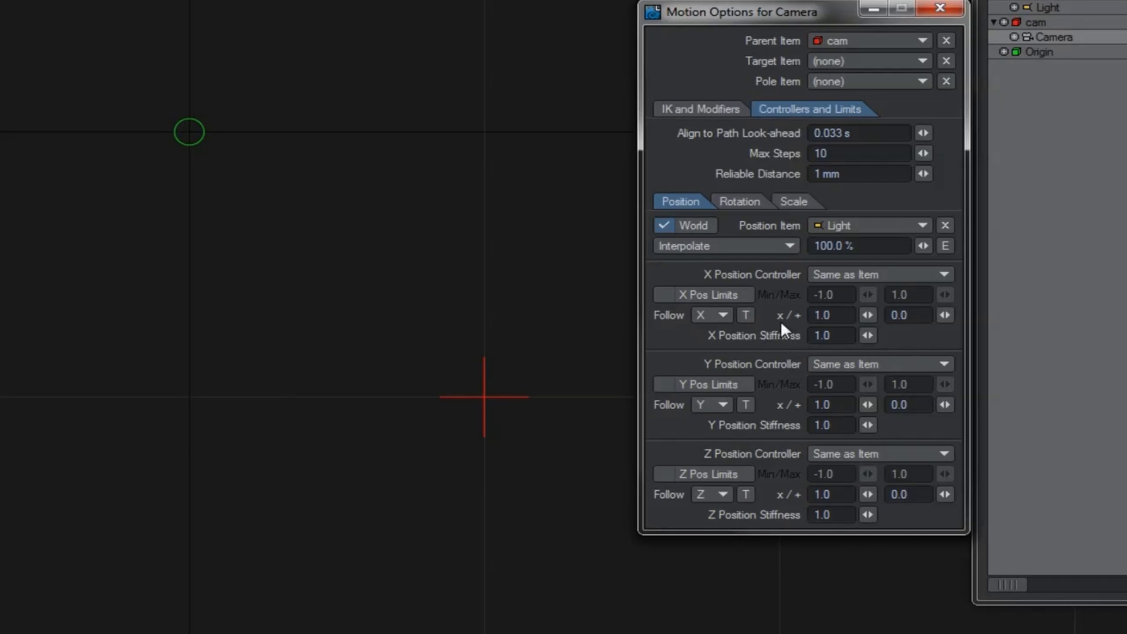
Set the camera's X, Y and Z follow multipliers to 0.5
{"action": "left_click", "coordinate": [842, 314]}
{"action": "type", "text": "0.5"}
{"action": "key", "text": "Tab"}
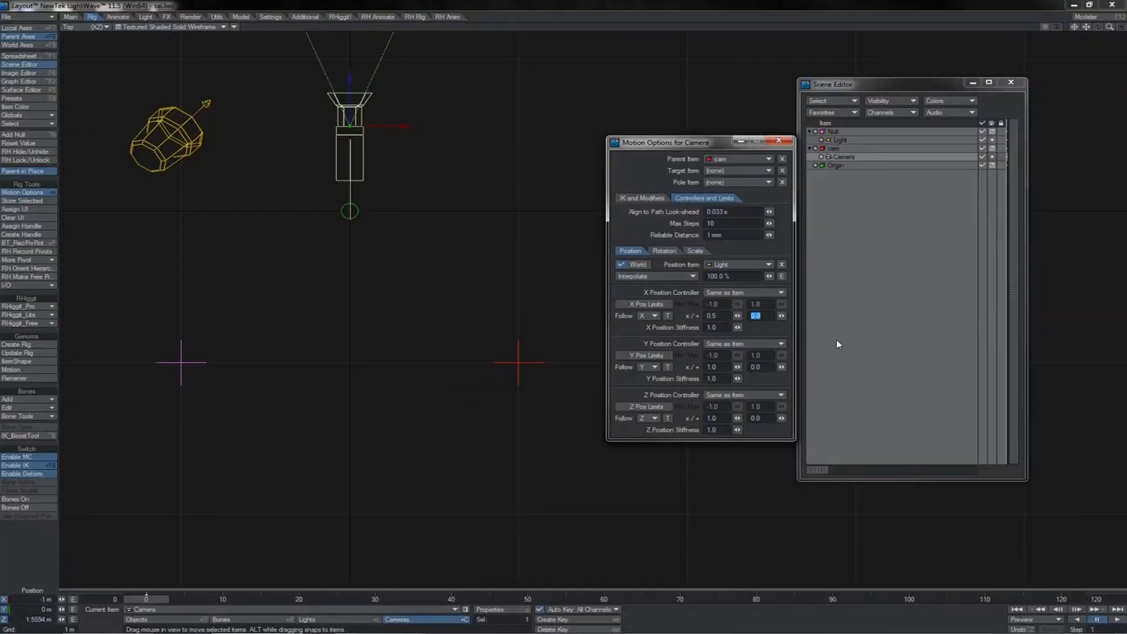
{"action": "left_click", "coordinate": [711, 367]}
{"action": "type", "text": "0.5"}
{"action": "key", "text": "Tab"}
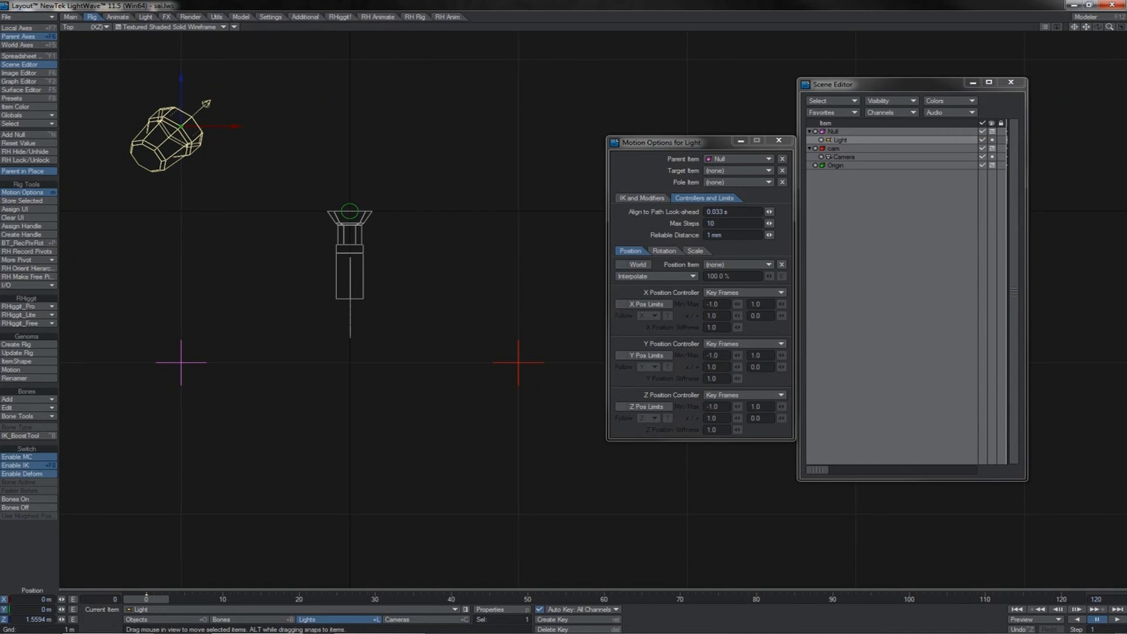
Move the light around to test the camera's follow response, leaving the light at about X 21 mm, Z 1.42 m
{"action": "mouse_move", "coordinate": [181, 127]}
{"action": "left_mouse_down"}
{"action": "mouse_move", "coordinate": [202, 157]}
{"action": "mouse_move", "coordinate": [333, 242]}
{"action": "mouse_move", "coordinate": [546, 359]}
{"action": "mouse_move", "coordinate": [340, 194]}
{"action": "mouse_move", "coordinate": [94, 111]}
{"action": "mouse_move", "coordinate": [411, 323]}
{"action": "mouse_move", "coordinate": [258, 165]}
{"action": "mouse_move", "coordinate": [182, 108]}
{"action": "left_mouse_up"}
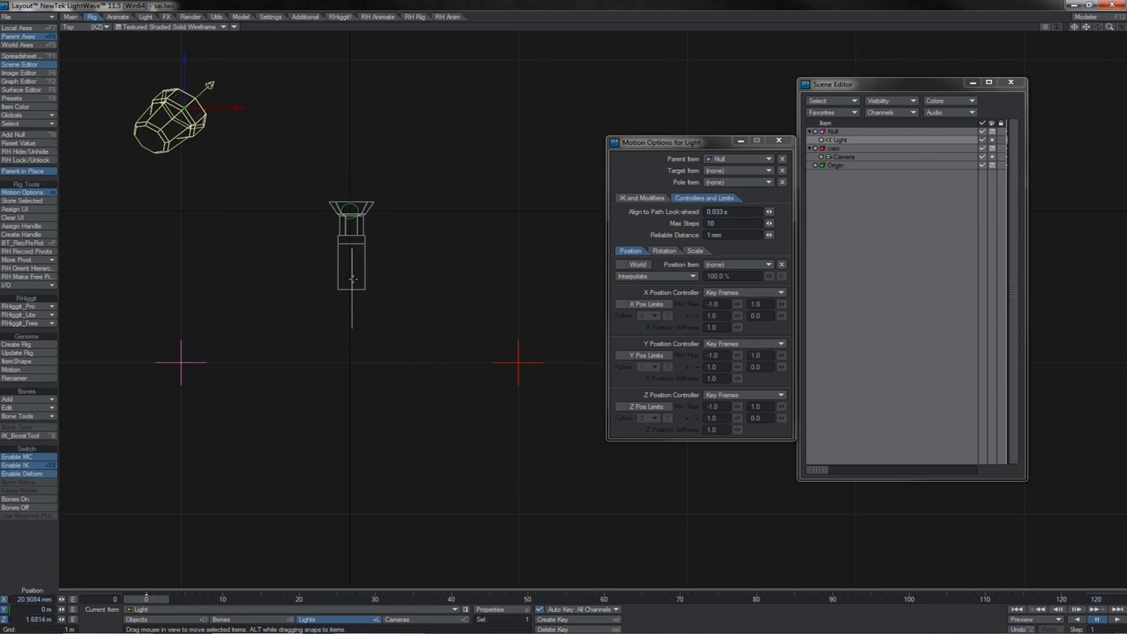
{"action": "key", "text": "shift+c"}
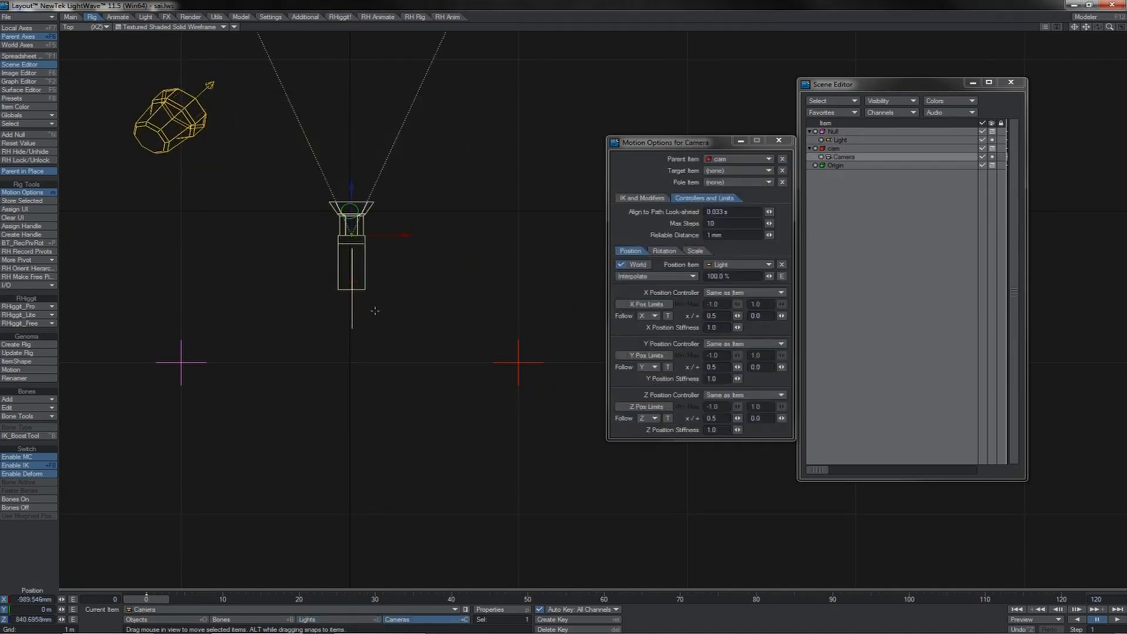
{"action": "key", "text": "Left"}
{"action": "left_click", "coordinate": [172, 125]}
{"action": "left_click_drag", "start_coordinate": [207, 196], "coordinate": [282, 280]}
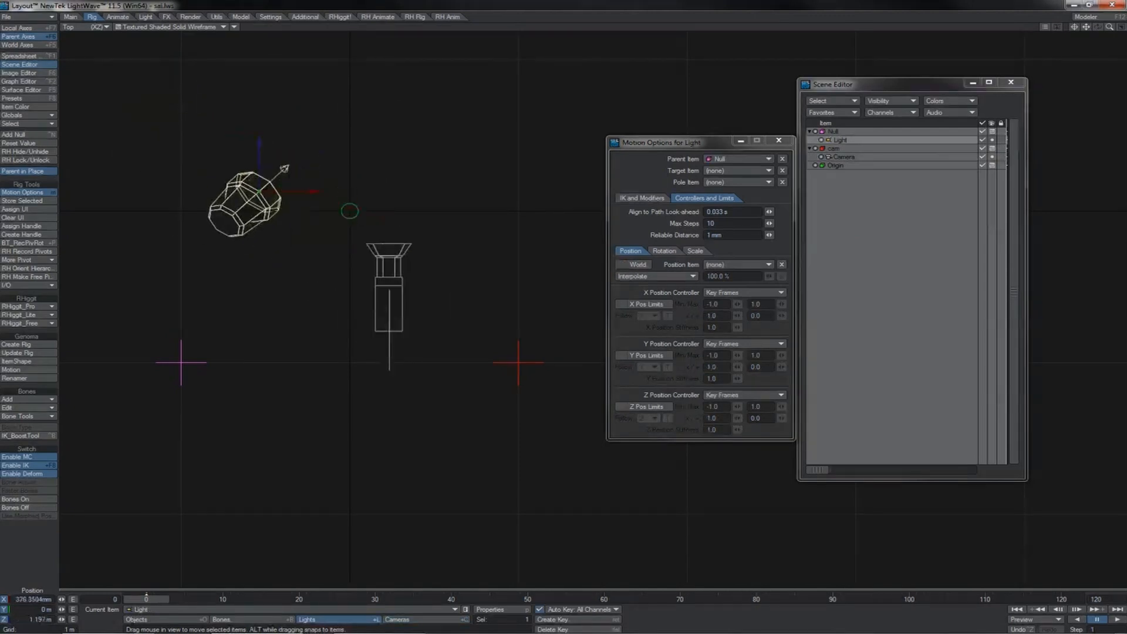
{"action": "left_click_drag", "start_coordinate": [282, 280], "coordinate": [207, 237]}
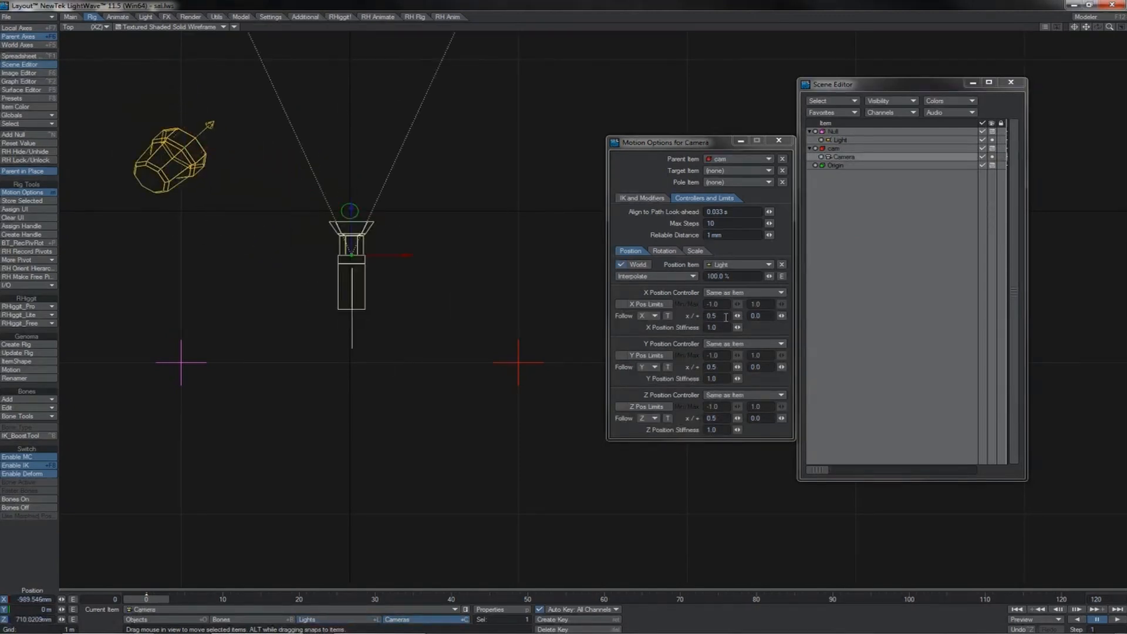
Set the camera's X, Y and Z follow offsets to 1.0 and move the light to about X -286 mm, Z 1.12 m
{"action": "left_click_drag", "start_coordinate": [727, 318], "coordinate": [706, 317]}
{"action": "left_click_drag", "start_coordinate": [726, 366], "coordinate": [708, 367]}
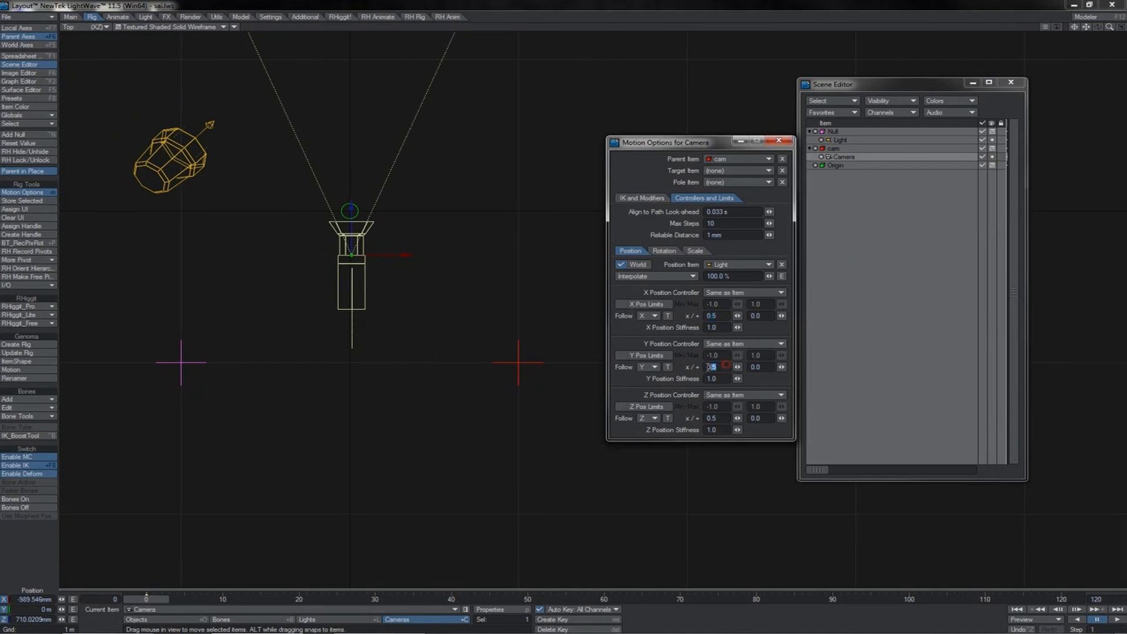
{"action": "left_click_drag", "start_coordinate": [768, 315], "coordinate": [742, 317]}
{"action": "type", "text": "1"}
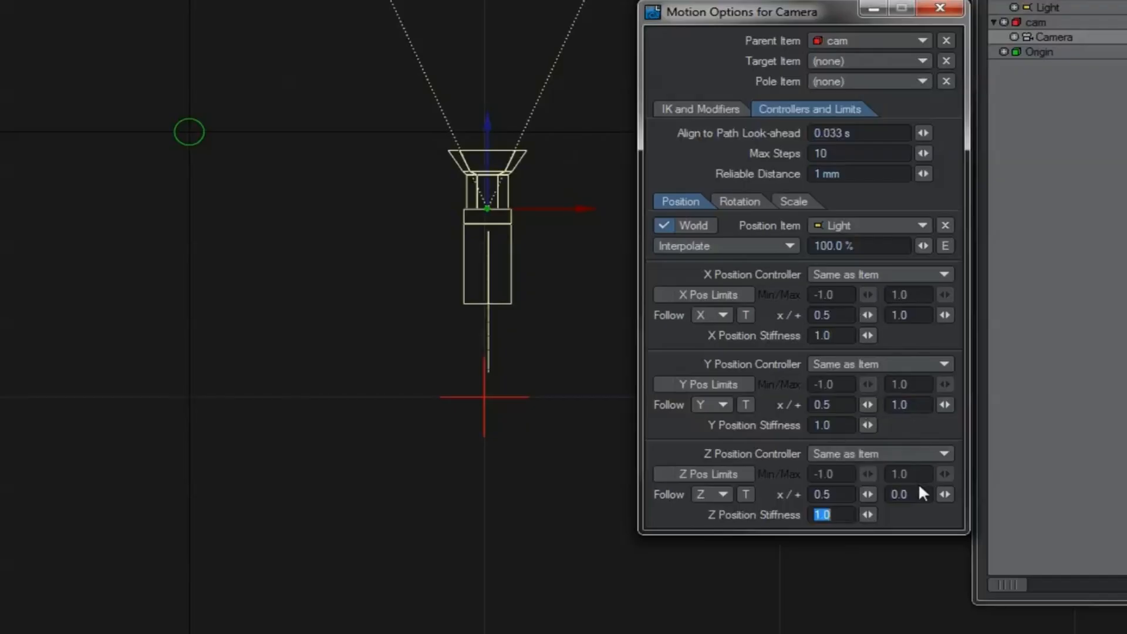
{"action": "left_click", "coordinate": [918, 492]}
{"action": "type", "text": "1"}
{"action": "key", "text": "Return"}
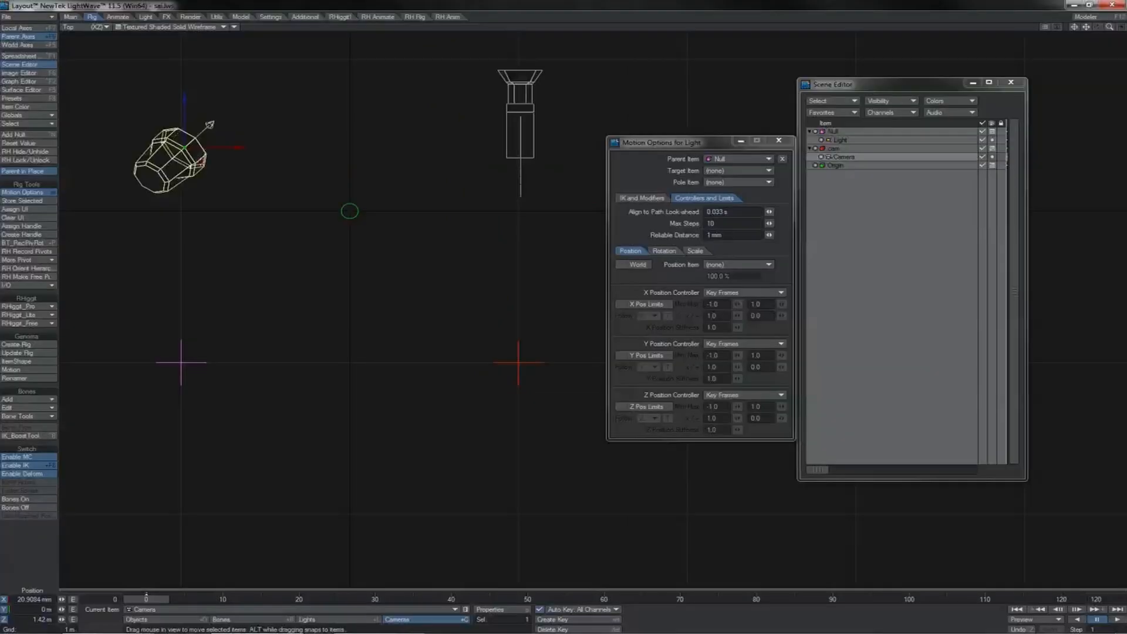
{"action": "left_click_drag", "start_coordinate": [176, 164], "coordinate": [119, 205]}
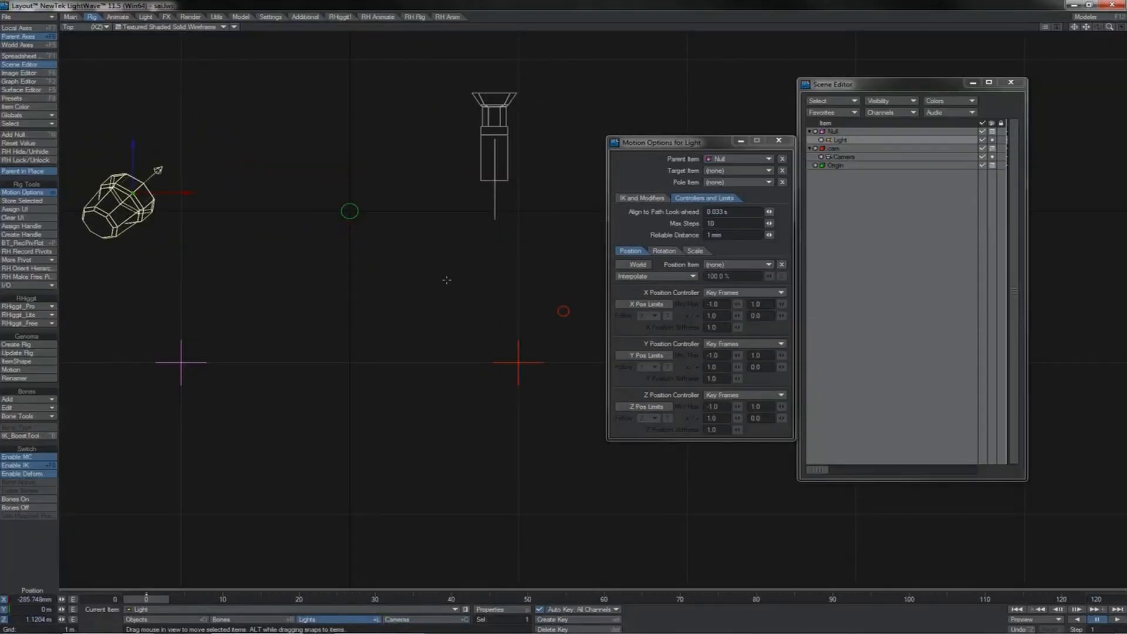
Set the camera's X and Z follow offsets to -1.0 and move the light closer to its parent null
{"action": "left_click", "coordinate": [497, 135]}
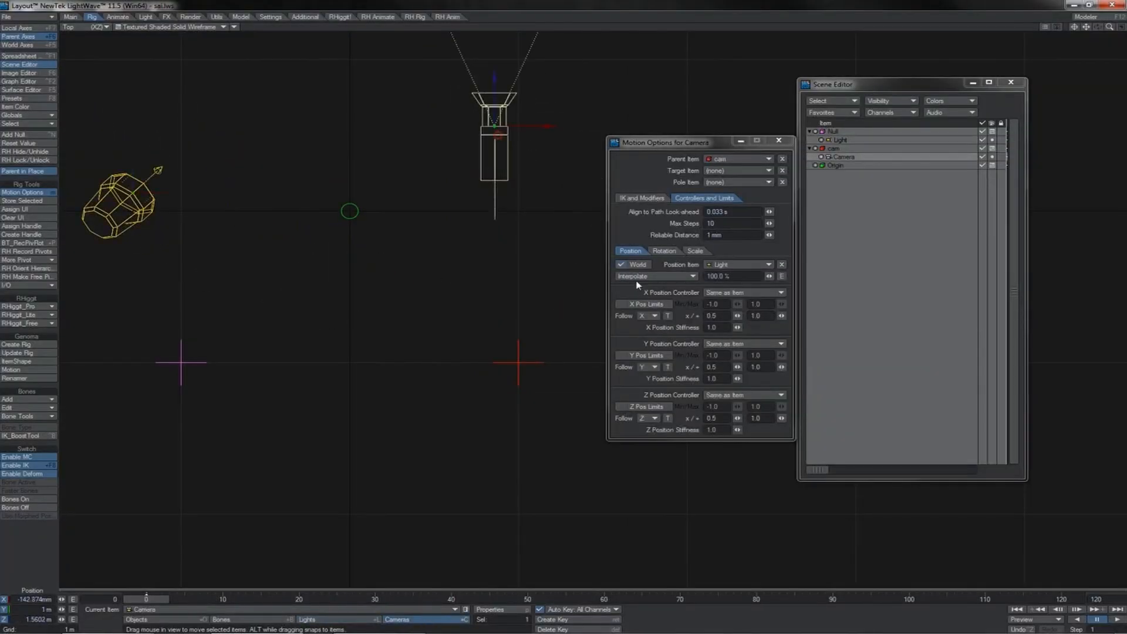
{"action": "left_click", "coordinate": [752, 314]}
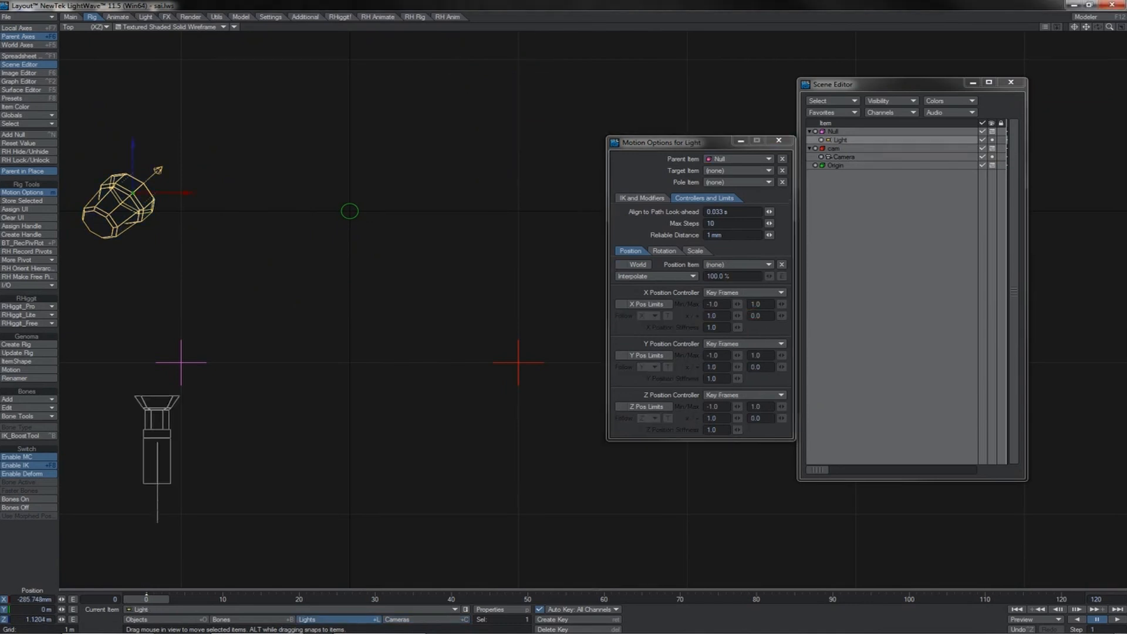
{"action": "left_click_drag", "start_coordinate": [117, 205], "coordinate": [201, 114]}
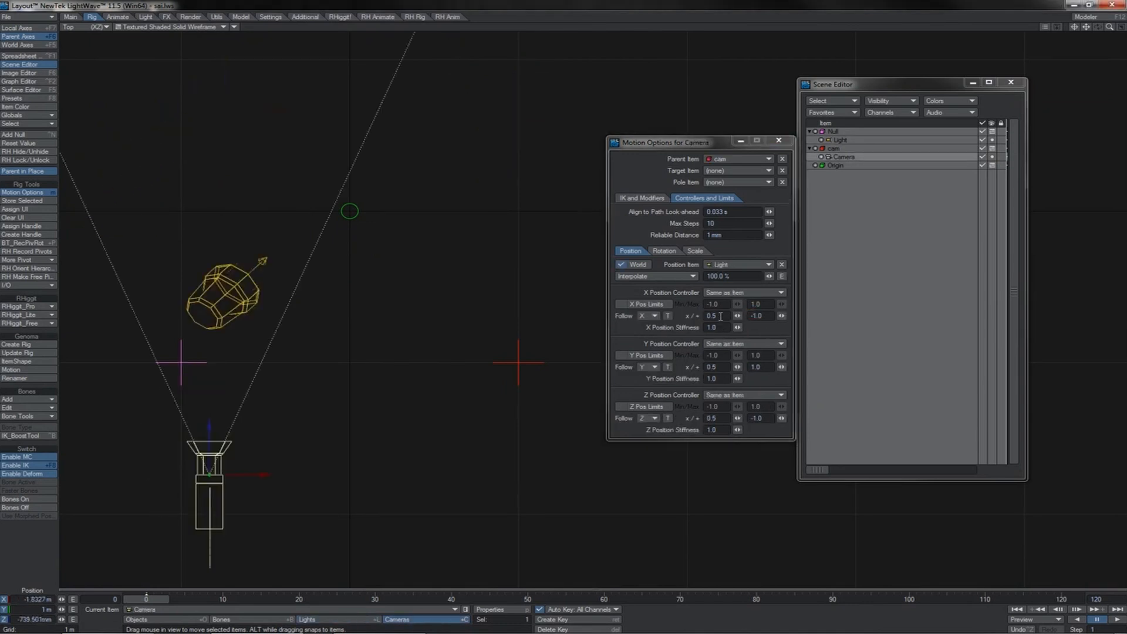
Set the camera's X, Y and Z follow offsets to 0
{"action": "left_click", "coordinate": [712, 316]}
{"action": "left_click", "coordinate": [758, 316]}
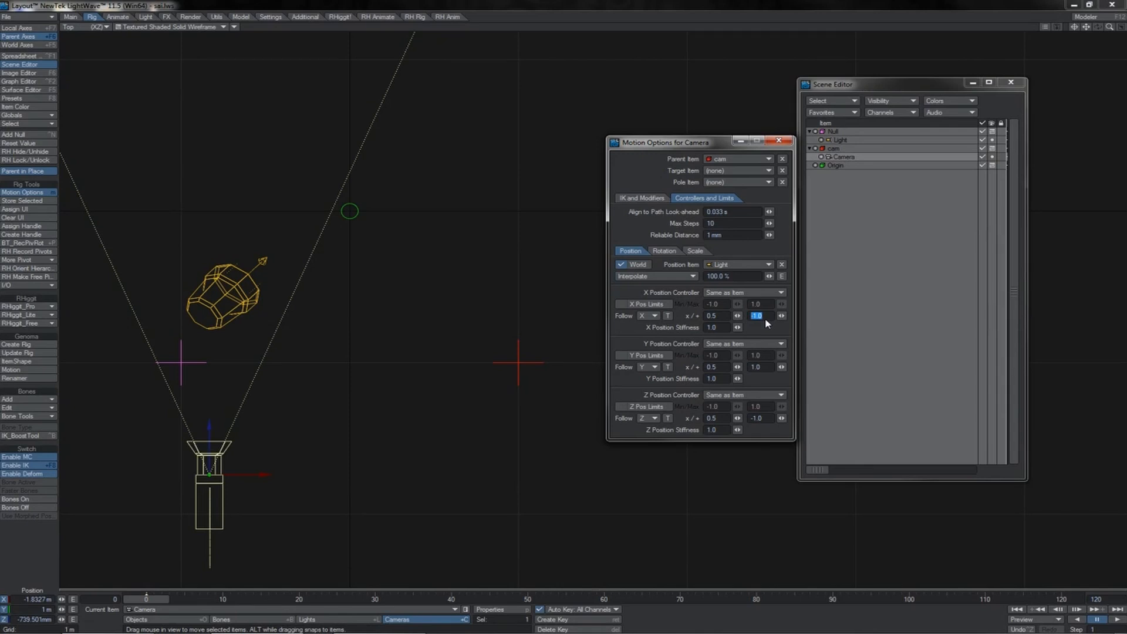
{"action": "type", "text": "0"}
Set the camera's X, Y and Z follow multipliers to -1
{"action": "left_click", "coordinate": [712, 316]}
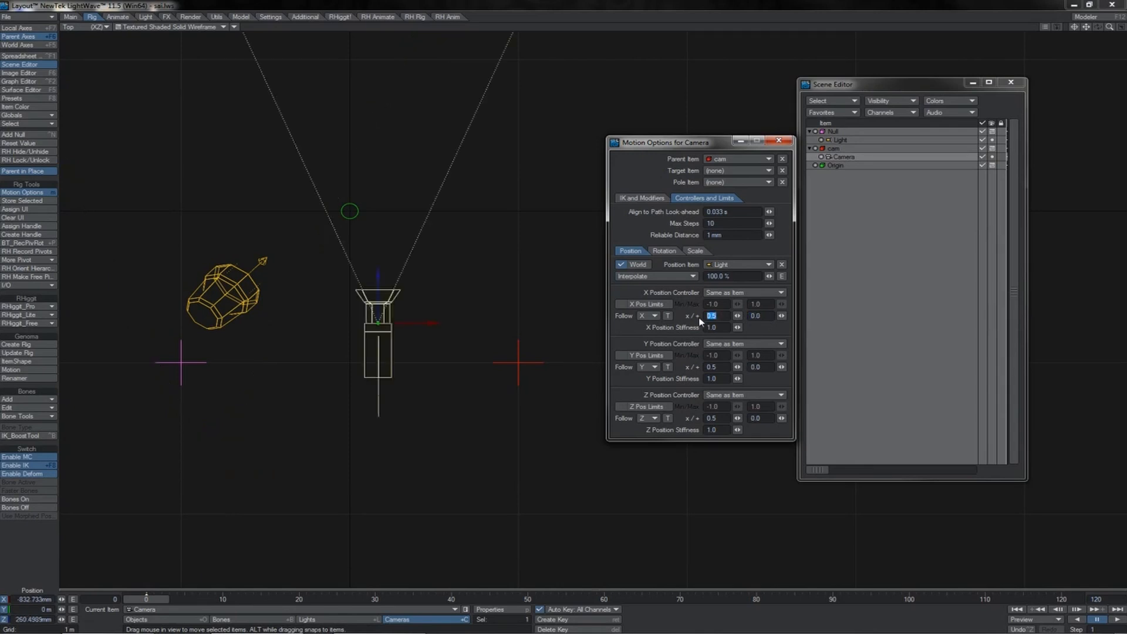
{"action": "type", "text": "-1"}
{"action": "key", "text": "Tab"}
{"action": "key", "text": "Tab"}
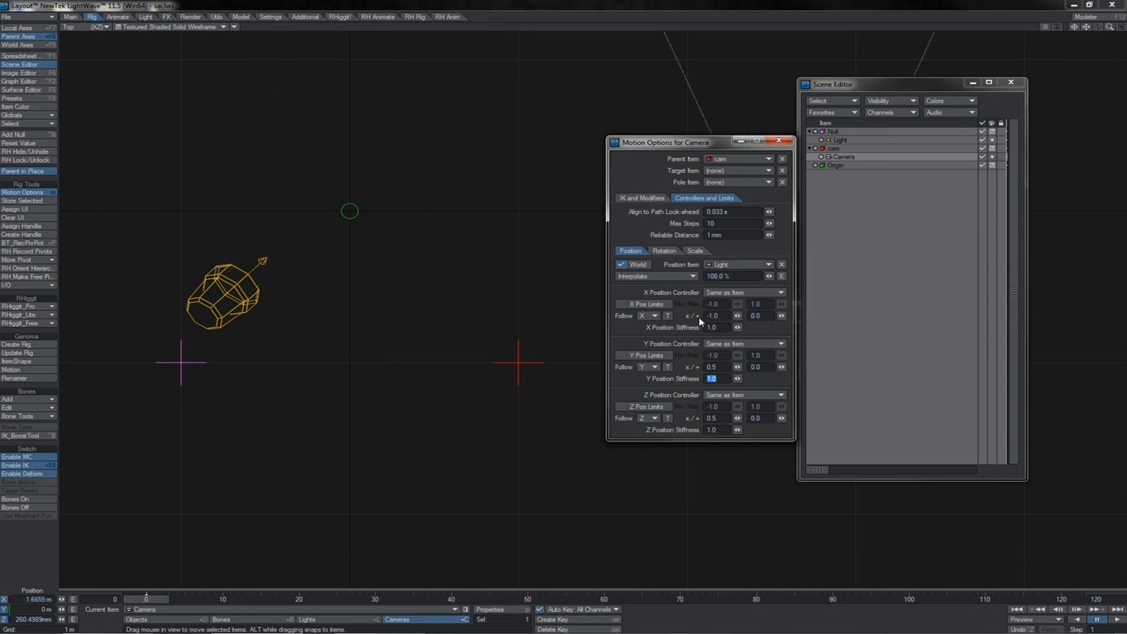
{"action": "left_click", "coordinate": [718, 367]}
{"action": "type", "text": "-1"}
{"action": "key", "text": "Tab"}
{"action": "left_click", "coordinate": [717, 419]}
{"action": "type", "text": "-"}
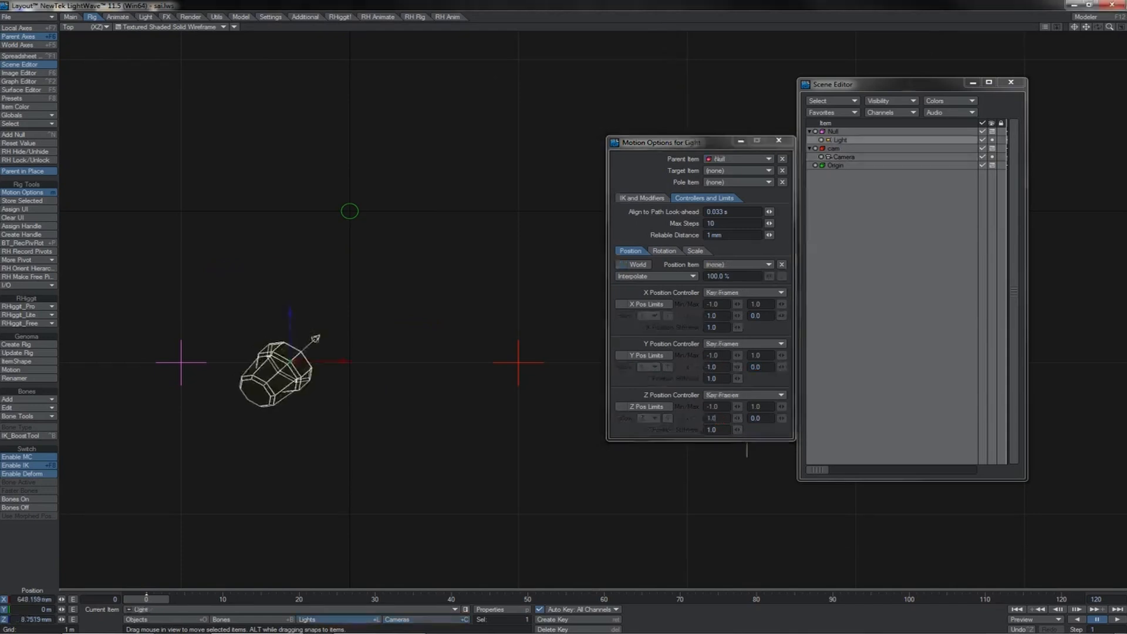
Move the light onto the cam null and keyframe the camera repeatedly with its Position Item interpolation at -100 %
{"action": "left_click_drag", "start_coordinate": [292, 359], "coordinate": [562, 424]}
{"action": "key", "text": "Return"}
{"action": "key", "text": "Return"}
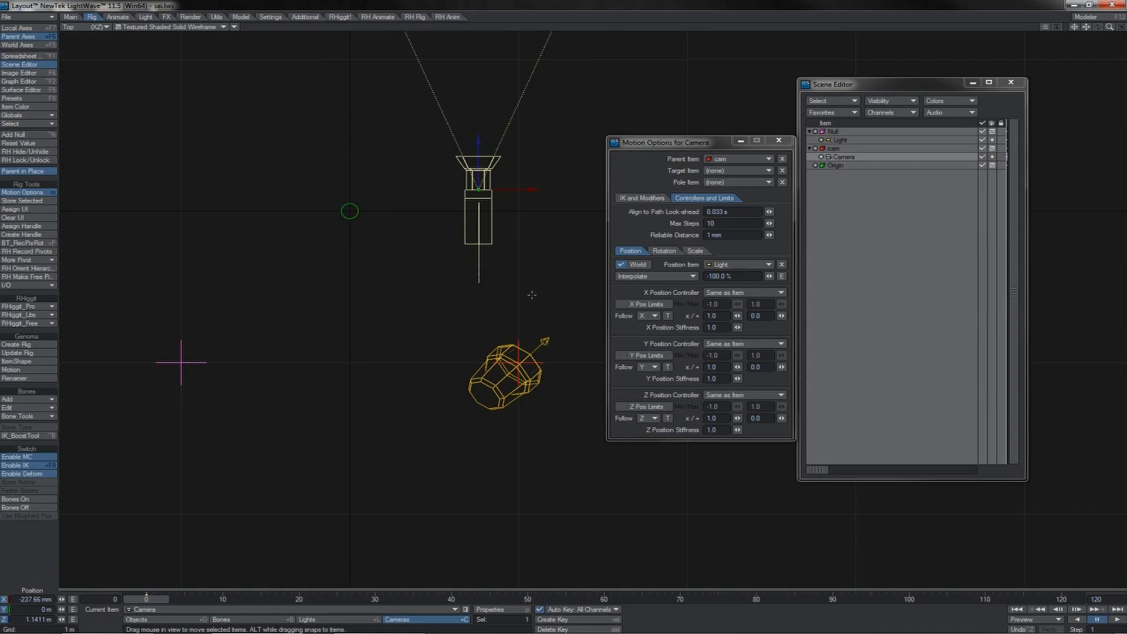
{"action": "key", "text": "Return"}
{"action": "key", "text": "Return"}
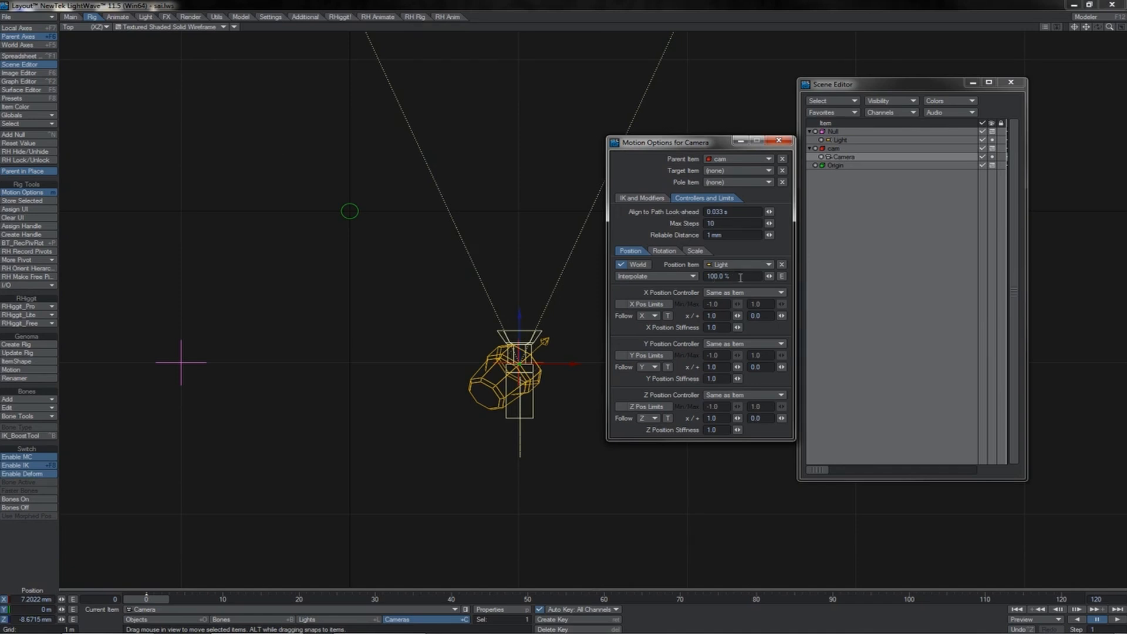
Move the light to about X 0.68 m, Z 0.56 m and set the camera's Position Item interpolation to 100 %
{"action": "left_click_drag", "start_coordinate": [503, 321], "coordinate": [292, 330]}
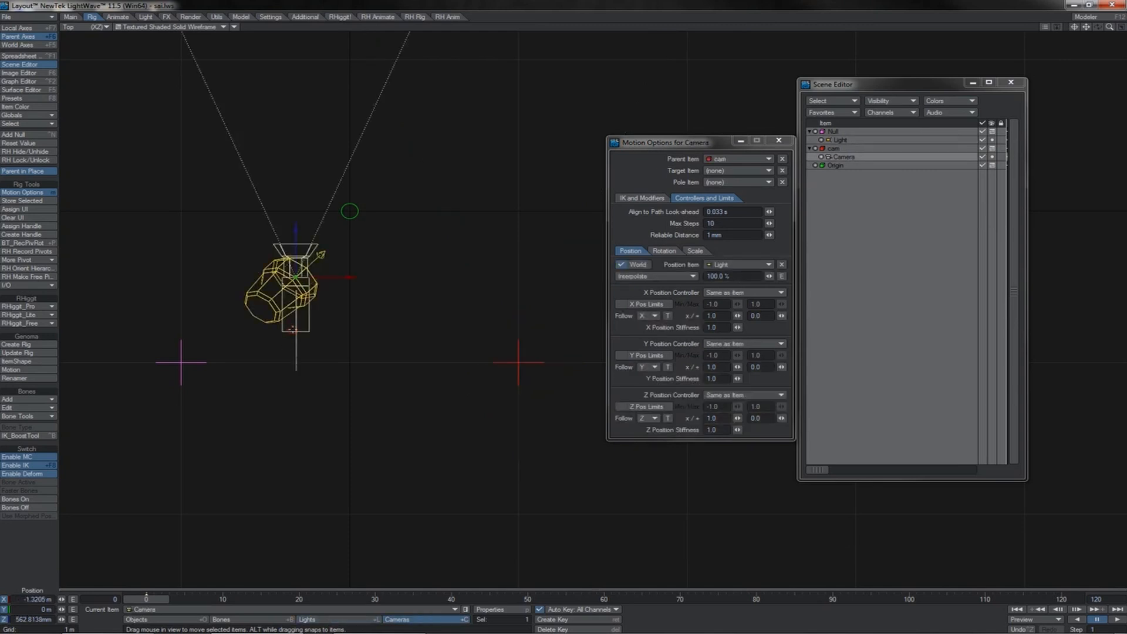
{"action": "left_click_drag", "start_coordinate": [769, 276], "coordinate": [687, 278]}
{"action": "type", "text": "100"}
{"action": "key", "text": "Return"}
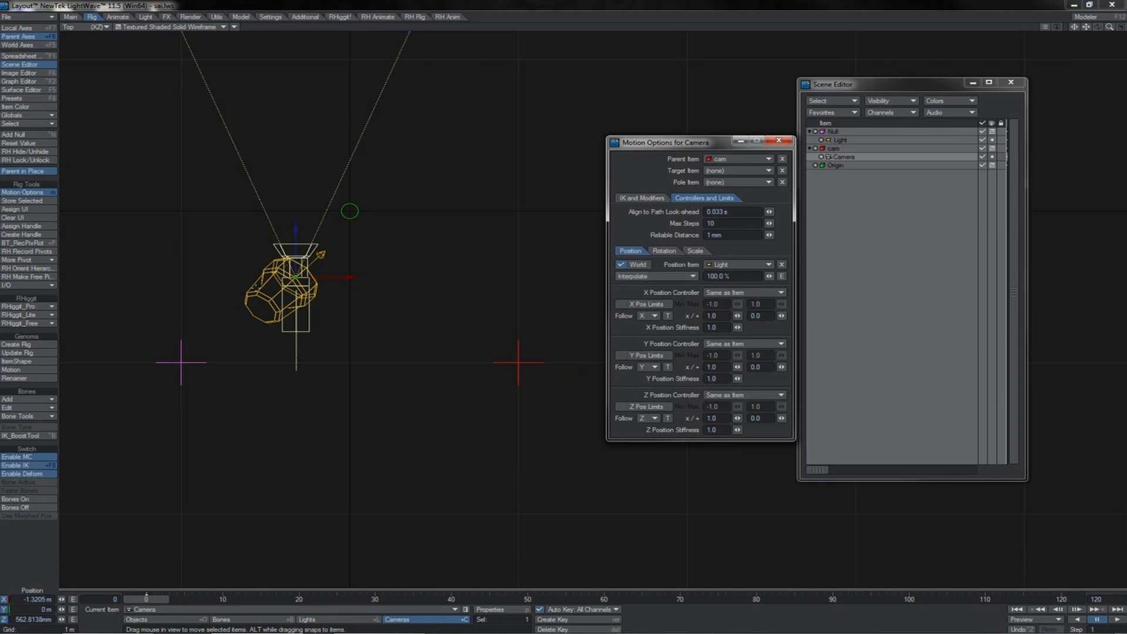
Move the light to just above the cam null and try adjusting the camera's Position Item interpolation percentage
{"action": "left_click", "coordinate": [255, 292]}
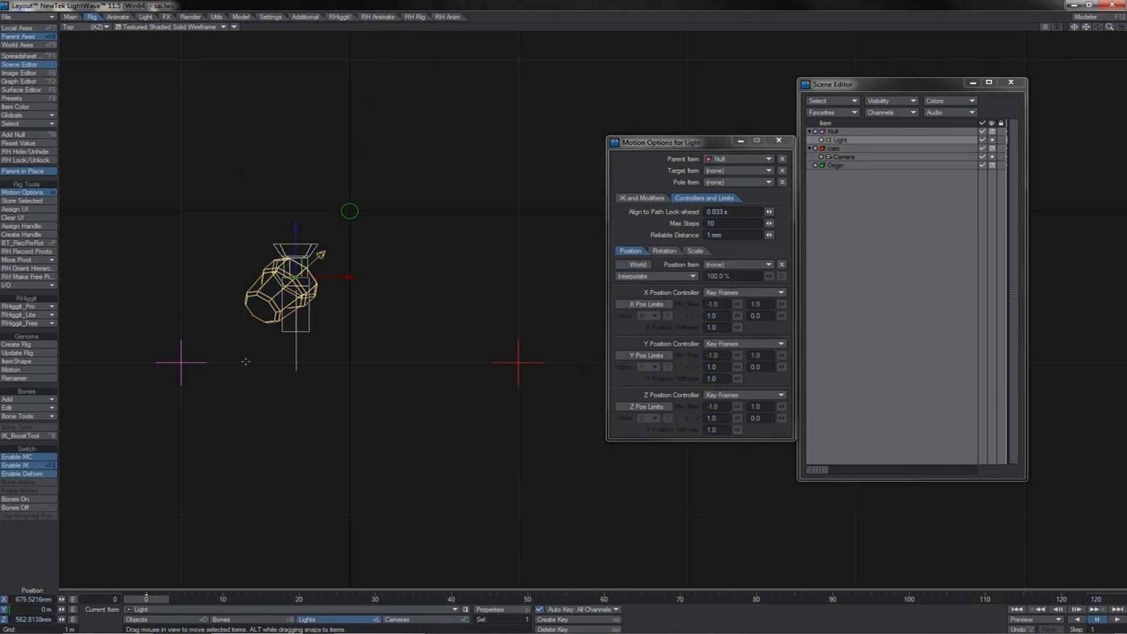
{"action": "left_click_drag", "start_coordinate": [245, 362], "coordinate": [498, 242]}
{"action": "left_click", "coordinate": [498, 240]}
{"action": "mouse_move", "coordinate": [769, 276]}
{"action": "left_mouse_down"}
{"action": "mouse_move", "coordinate": [719, 275]}
{"action": "mouse_move", "coordinate": [773, 276]}
{"action": "left_mouse_up"}
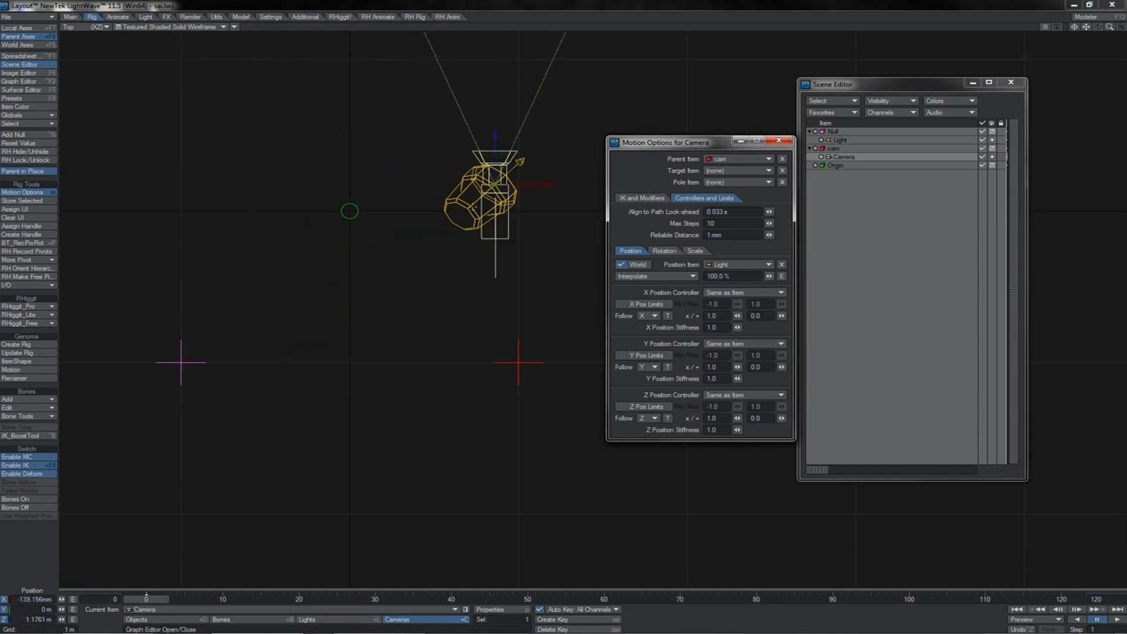
Set the light's X, Y and Z positions to 0 m
{"action": "left_click", "coordinate": [472, 206]}
{"action": "left_click_drag", "start_coordinate": [38, 598], "coordinate": [88, 598]}
{"action": "type", "text": "0"}
{"action": "key", "text": "Tab"}
{"action": "type", "text": "0"}
{"action": "key", "text": "Tab"}
{"action": "type", "text": "0"}
{"action": "key", "text": "Return"}
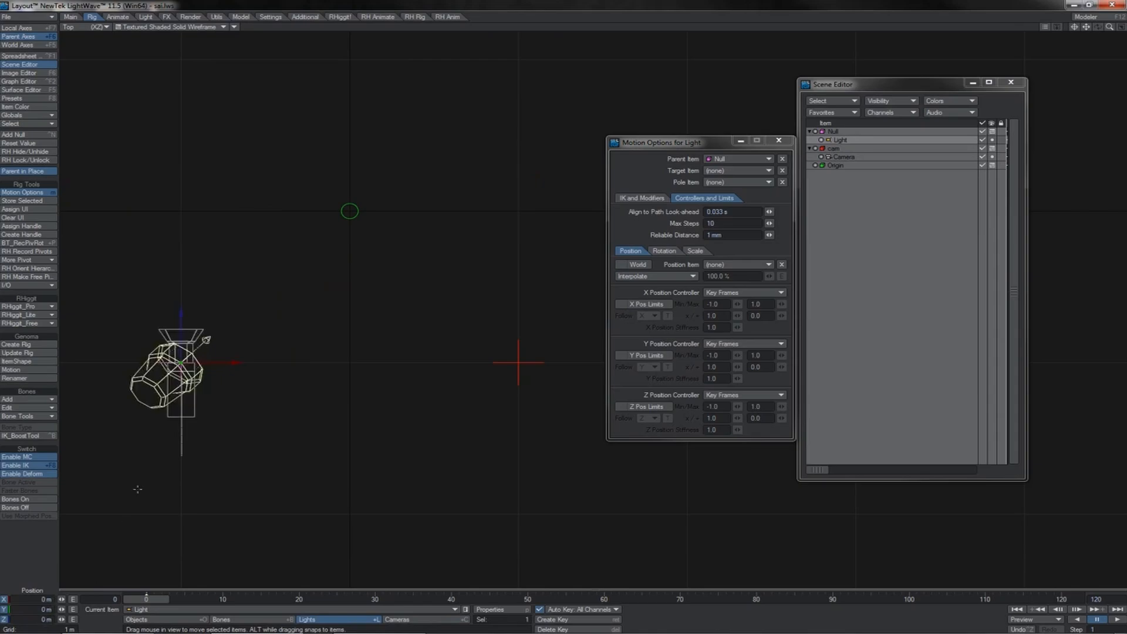
Set the camera's X position controller to follow channel Z and its Z position controller to follow channel X
{"action": "left_click", "coordinate": [197, 409]}
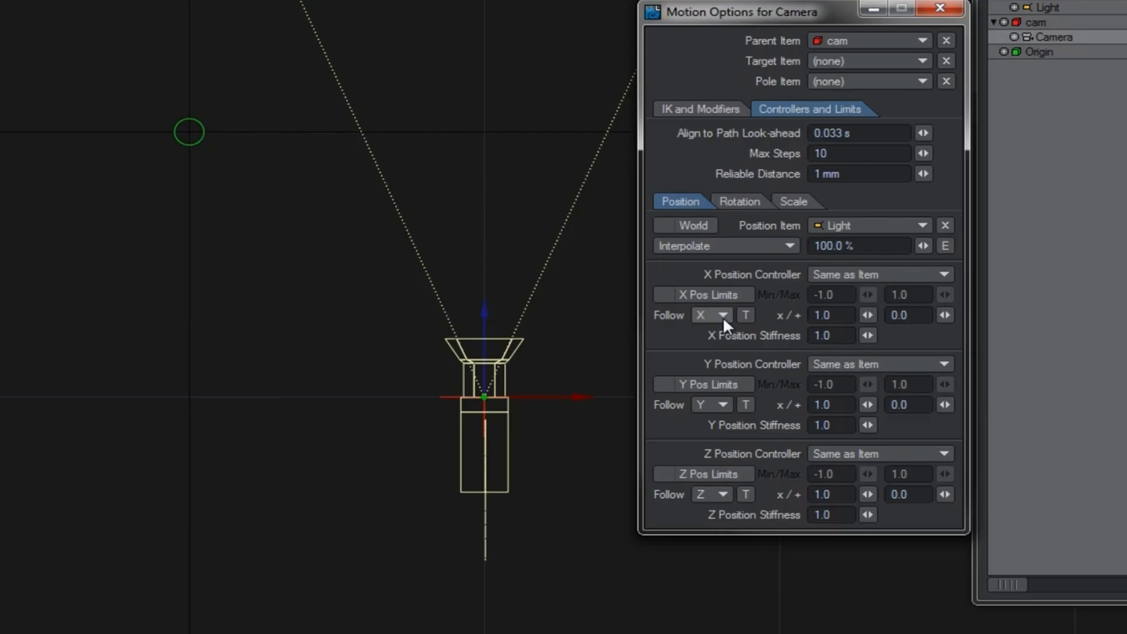
{"action": "left_click", "coordinate": [723, 316]}
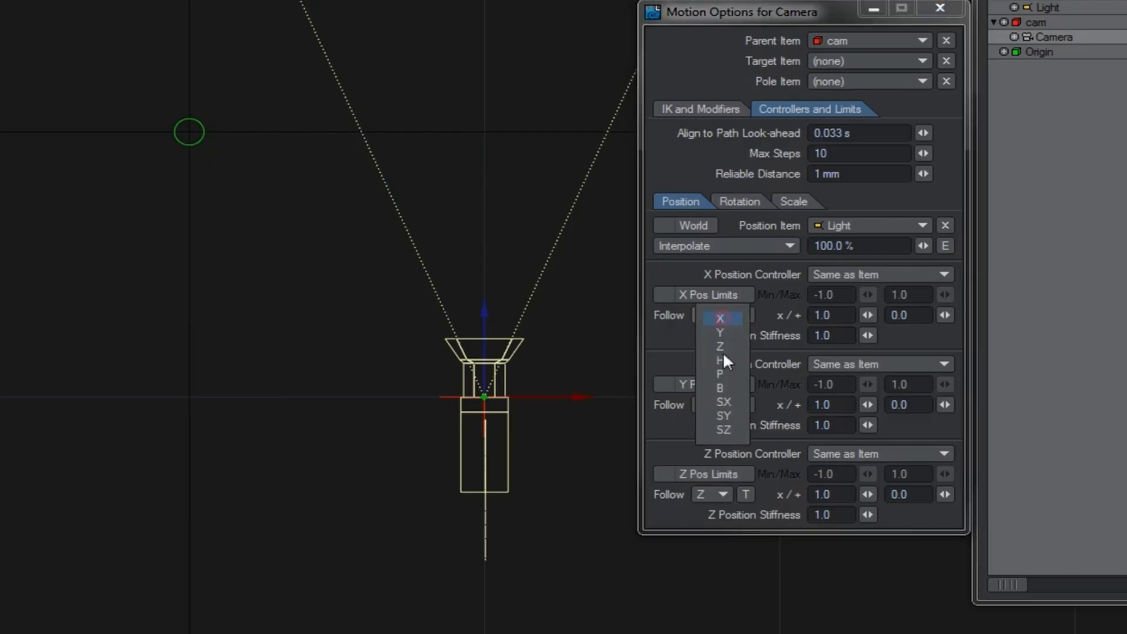
{"action": "left_click", "coordinate": [671, 342]}
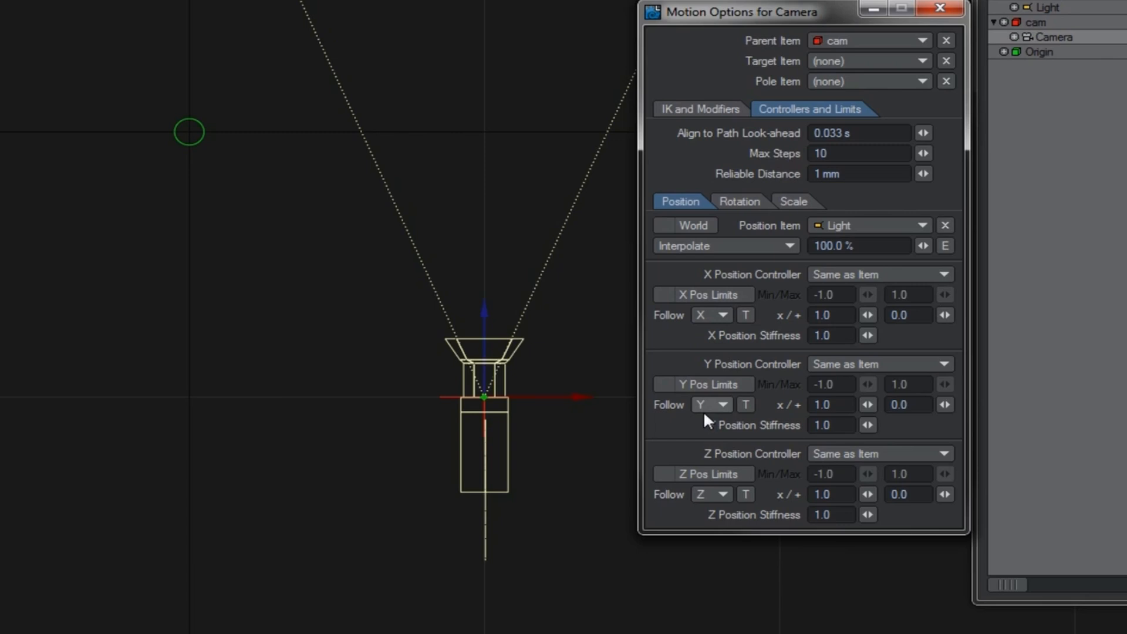
{"action": "left_click", "coordinate": [720, 316]}
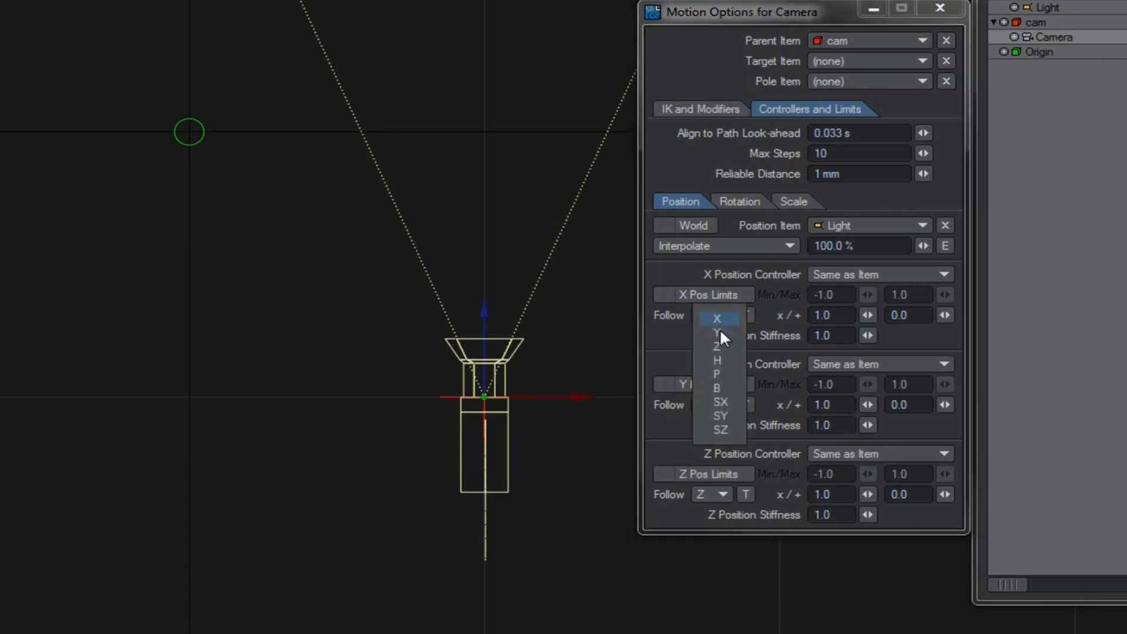
{"action": "left_click", "coordinate": [717, 346]}
{"action": "left_click", "coordinate": [712, 494]}
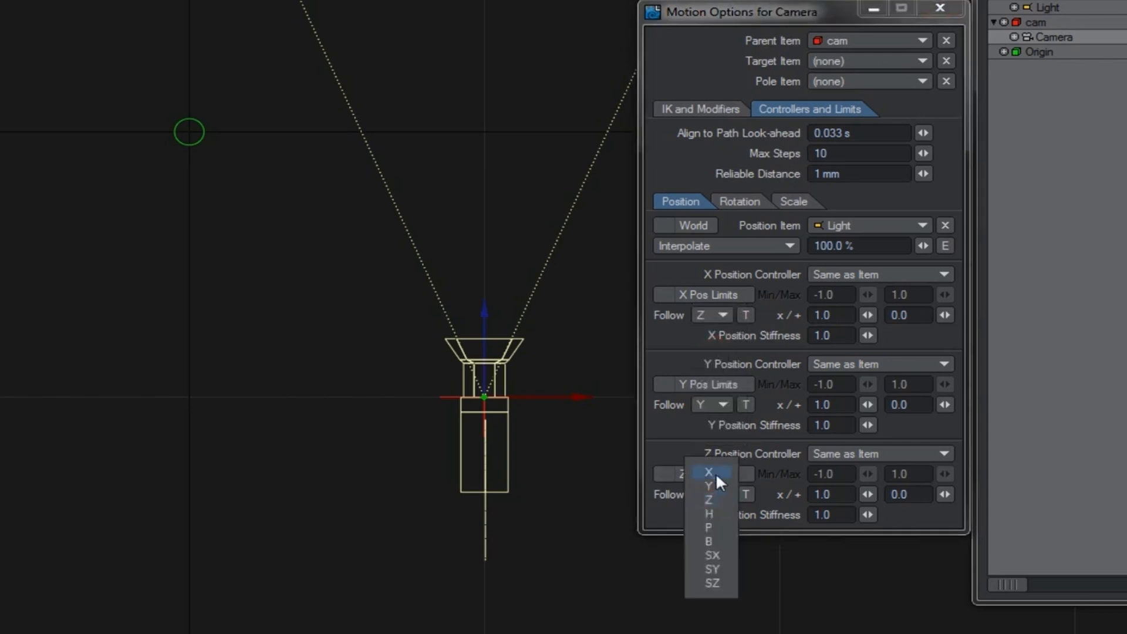
{"action": "left_click", "coordinate": [716, 474]}
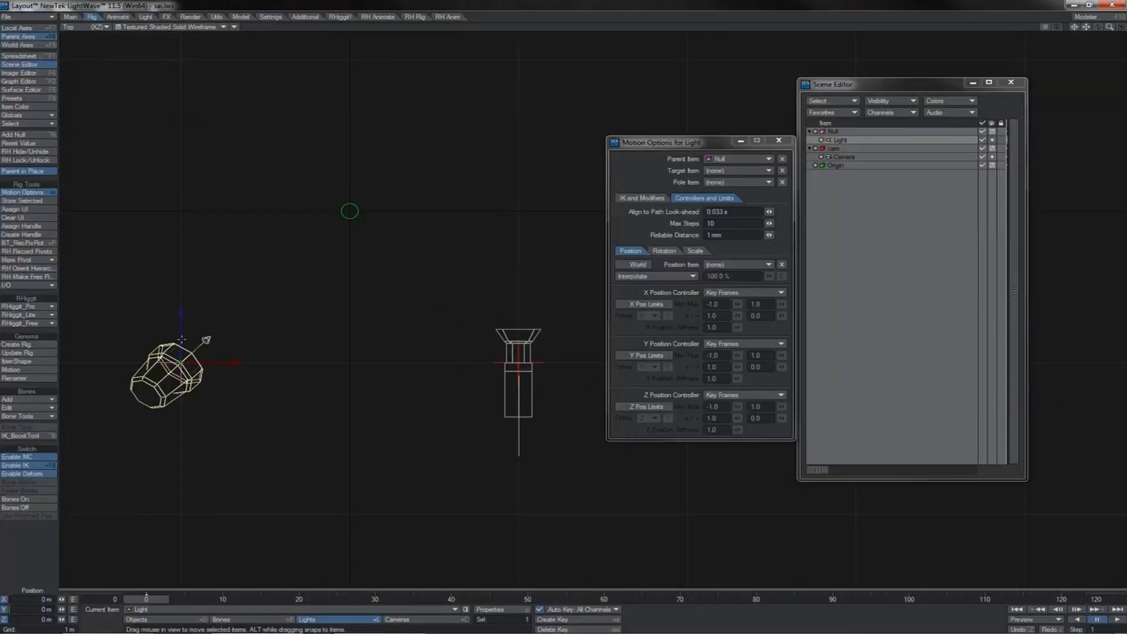
Move the light to about X 0.22 m, Z -0.30 m and enable World mode for the camera's Position Item
{"action": "left_click_drag", "start_coordinate": [181, 317], "coordinate": [181, 227]}
{"action": "left_click_drag", "start_coordinate": [180, 271], "coordinate": [248, 408]}
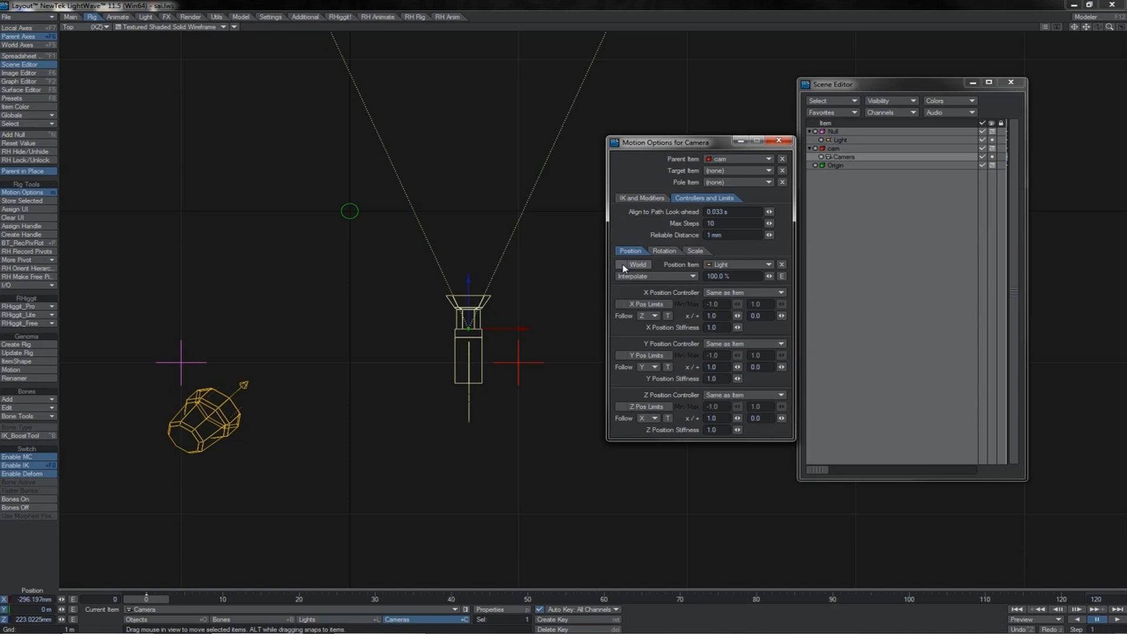
{"action": "left_click", "coordinate": [623, 265]}
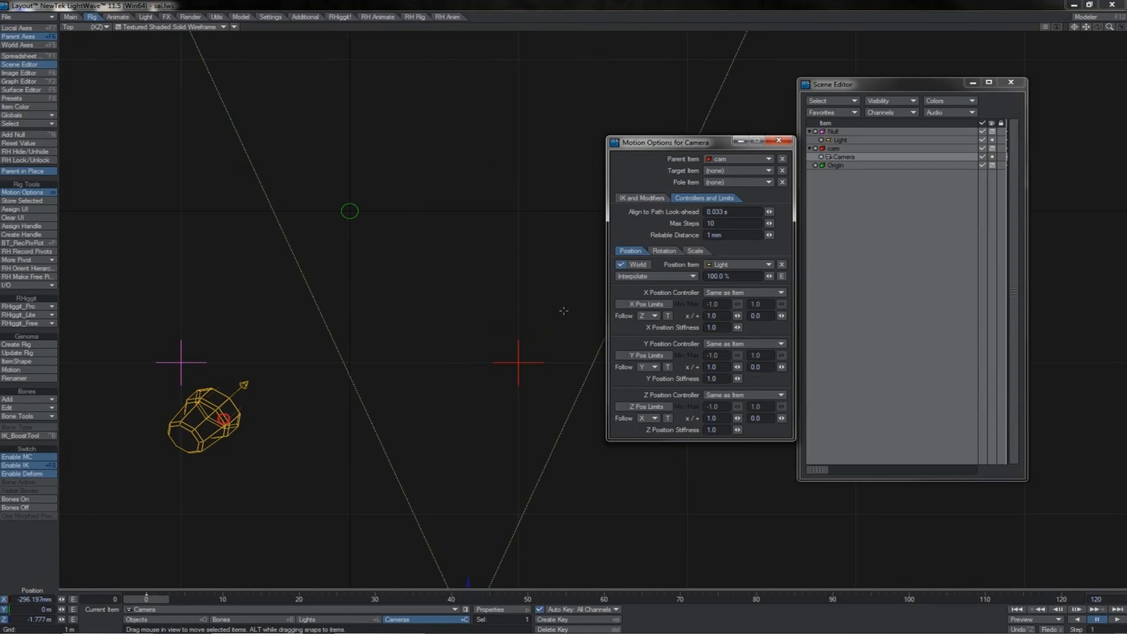
Move the light onto the cam null and around it in X and Z, ending at about X 2.03 m, Z 0.02 m
{"action": "left_click", "coordinate": [227, 418]}
{"action": "left_click_drag", "start_coordinate": [247, 467], "coordinate": [546, 422]}
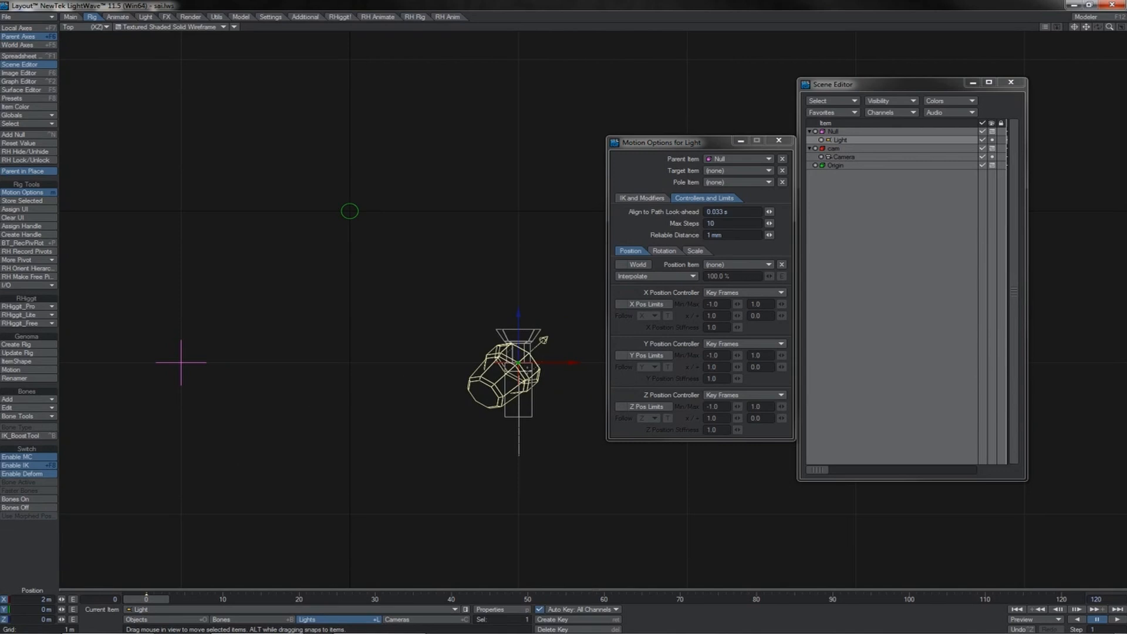
{"action": "left_click_drag", "start_coordinate": [574, 363], "coordinate": [462, 362]}
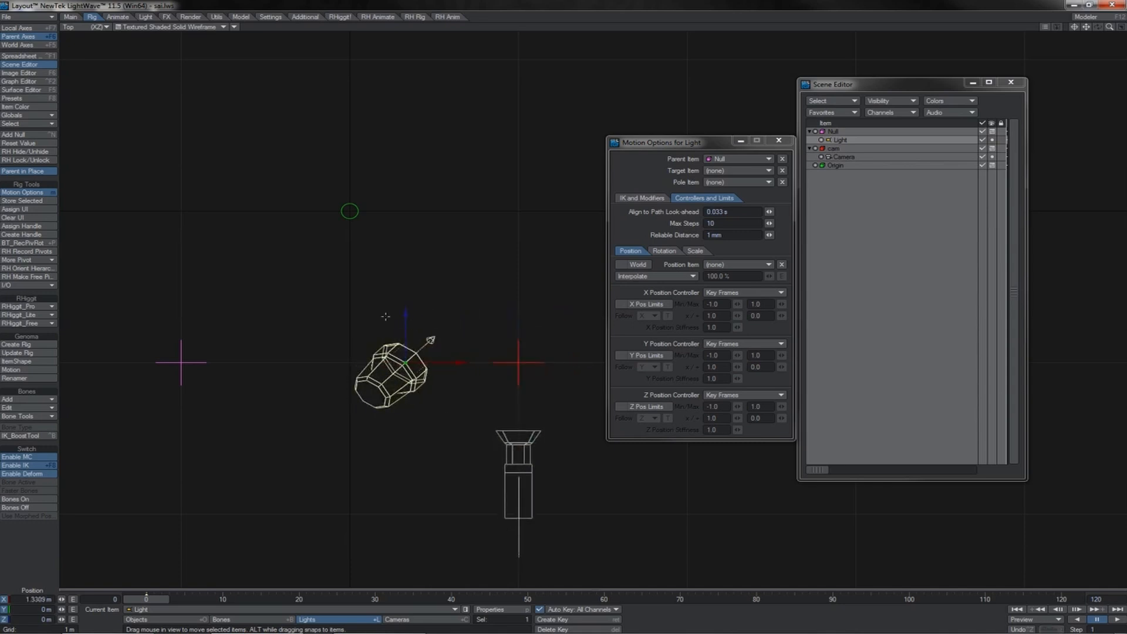
{"action": "left_click_drag", "start_coordinate": [404, 317], "coordinate": [405, 240]}
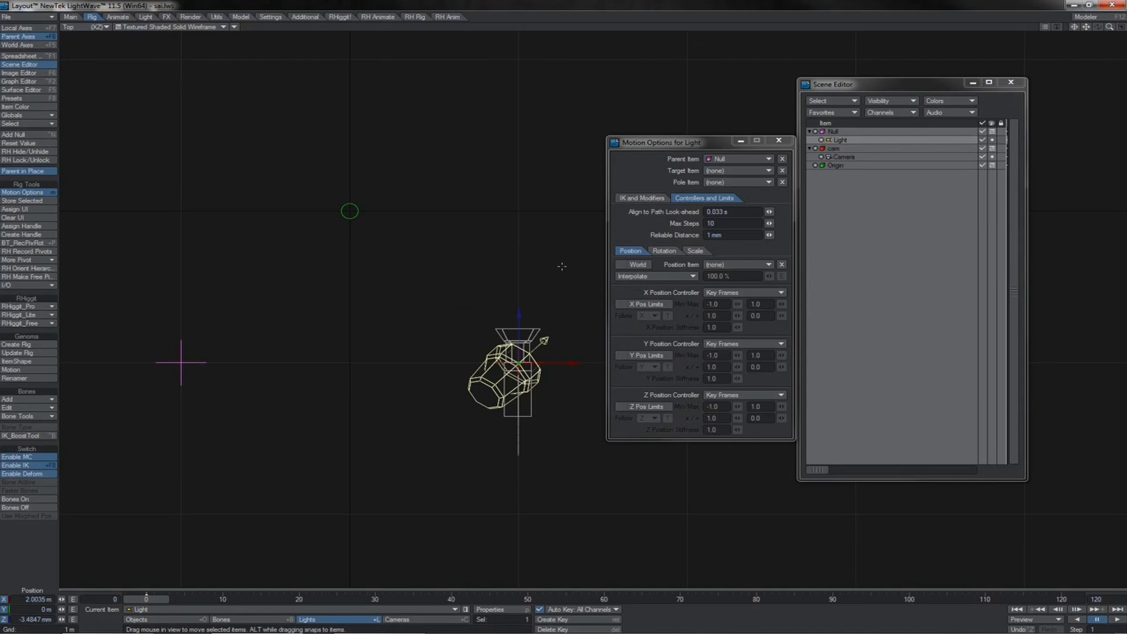
{"action": "left_click_drag", "start_coordinate": [562, 266], "coordinate": [486, 358]}
{"action": "left_click_drag", "start_coordinate": [424, 452], "coordinate": [522, 360]}
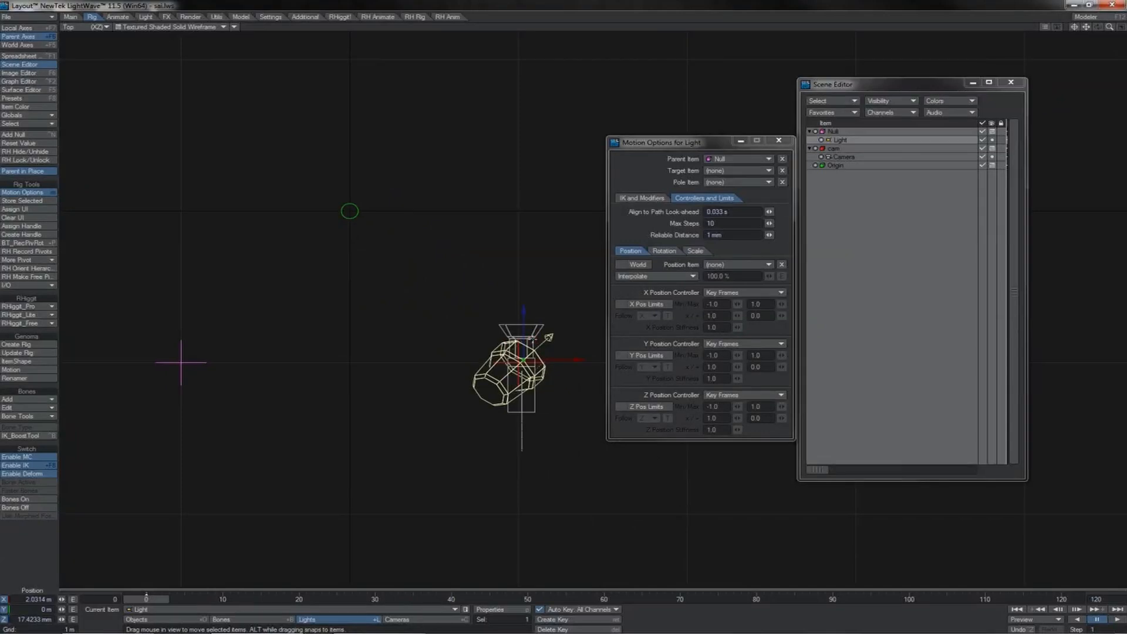
Restore the camera's follow channels to X for X and Z for Z, toggling World mode off and back on
{"action": "left_click", "coordinate": [532, 339]}
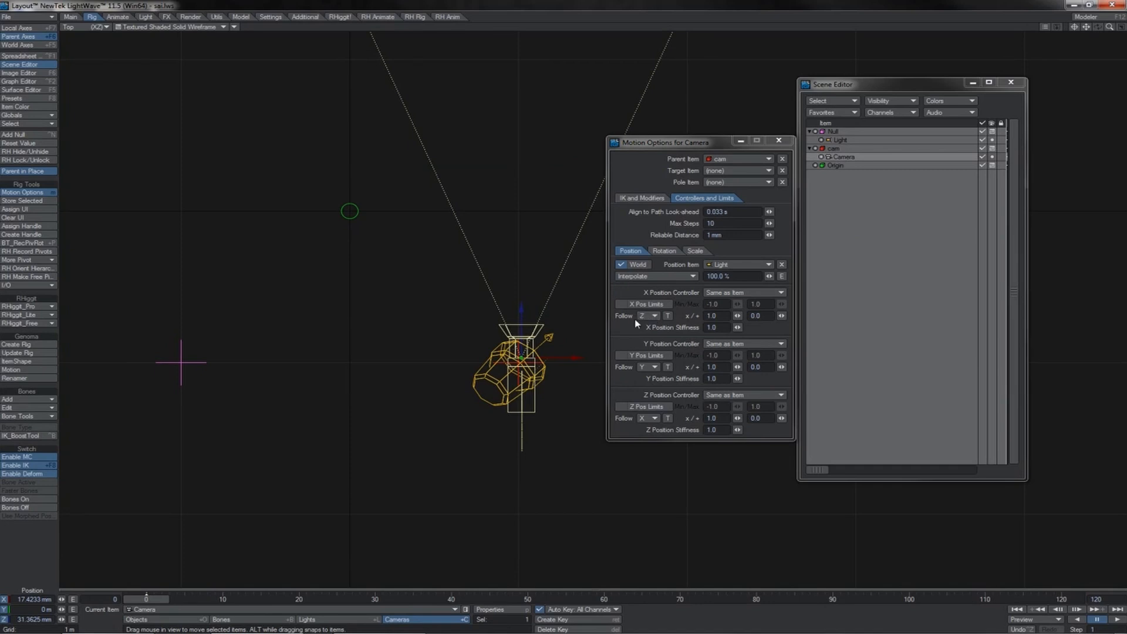
{"action": "left_click", "coordinate": [623, 265]}
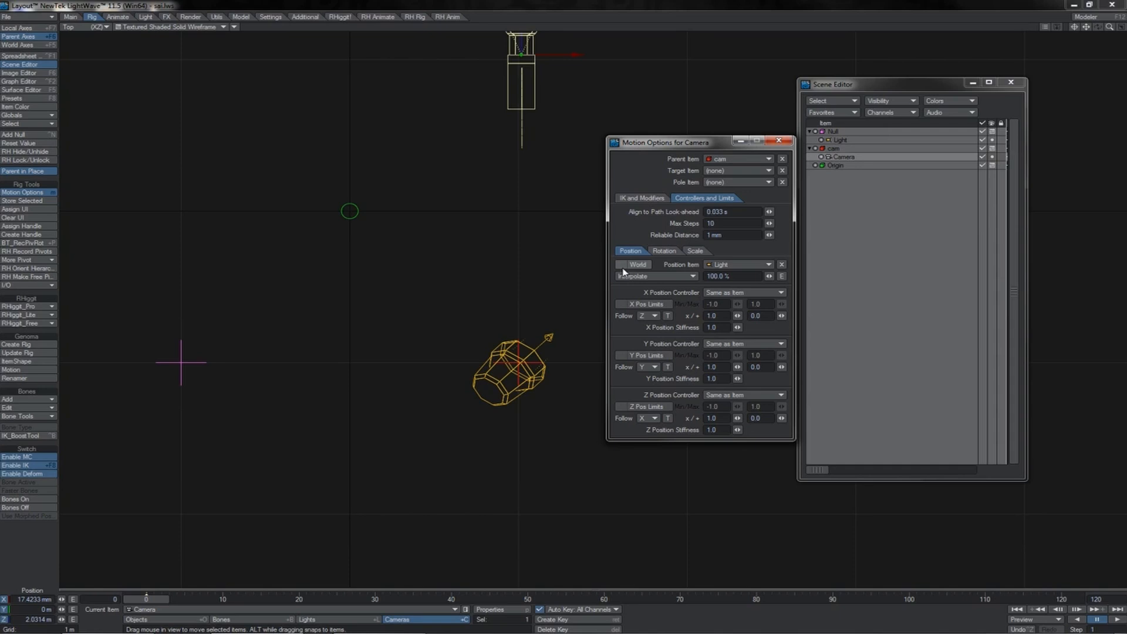
{"action": "left_click", "coordinate": [621, 267]}
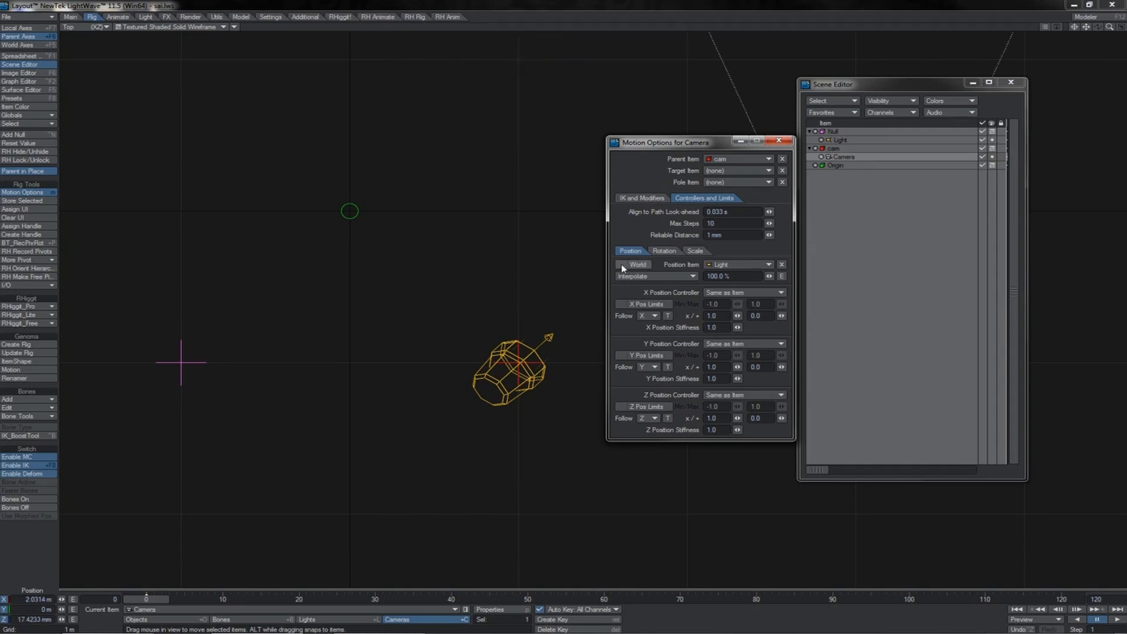
{"action": "left_click", "coordinate": [622, 266]}
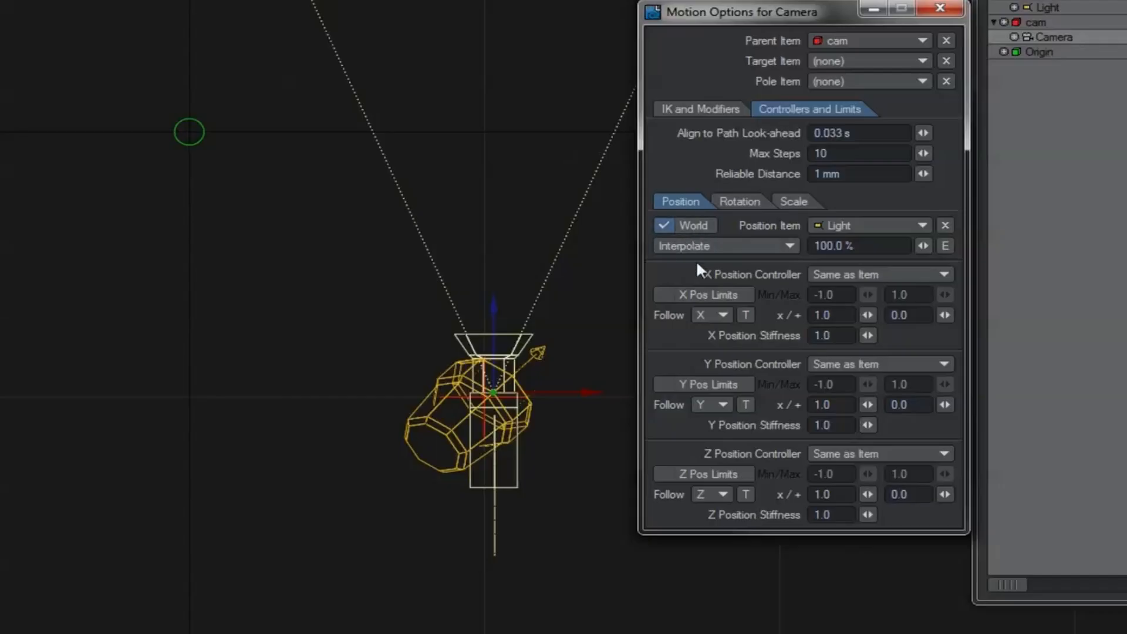
Apply a Turbulence procedural texture as the follow map of the camera's X position controller
{"action": "left_click", "coordinate": [746, 315]}
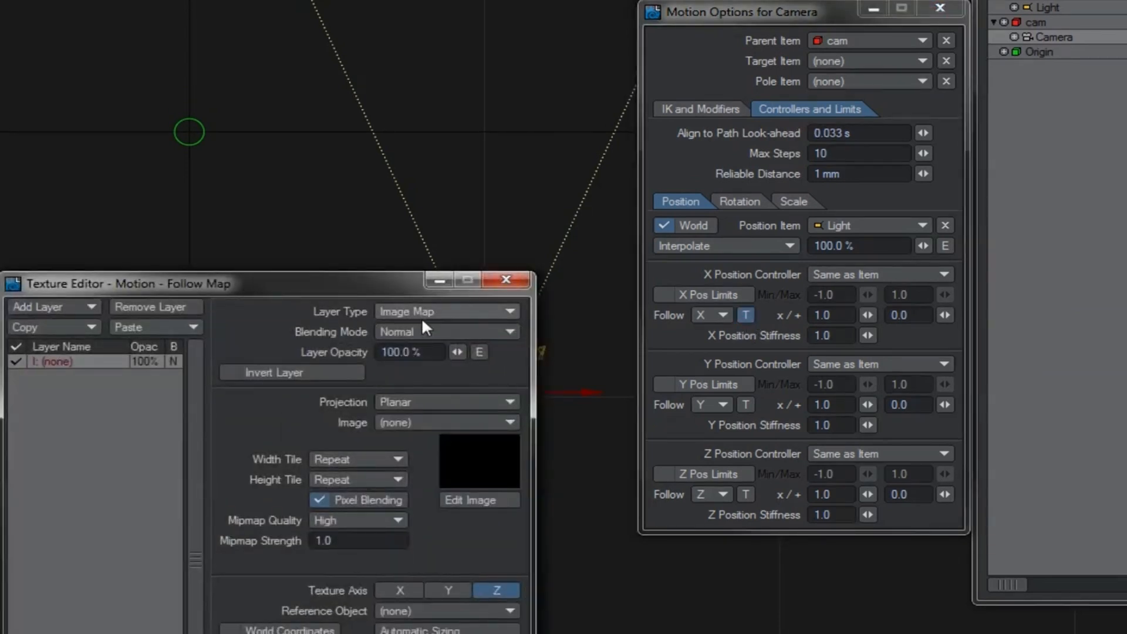
{"action": "left_click", "coordinate": [427, 314]}
{"action": "left_click", "coordinate": [427, 328]}
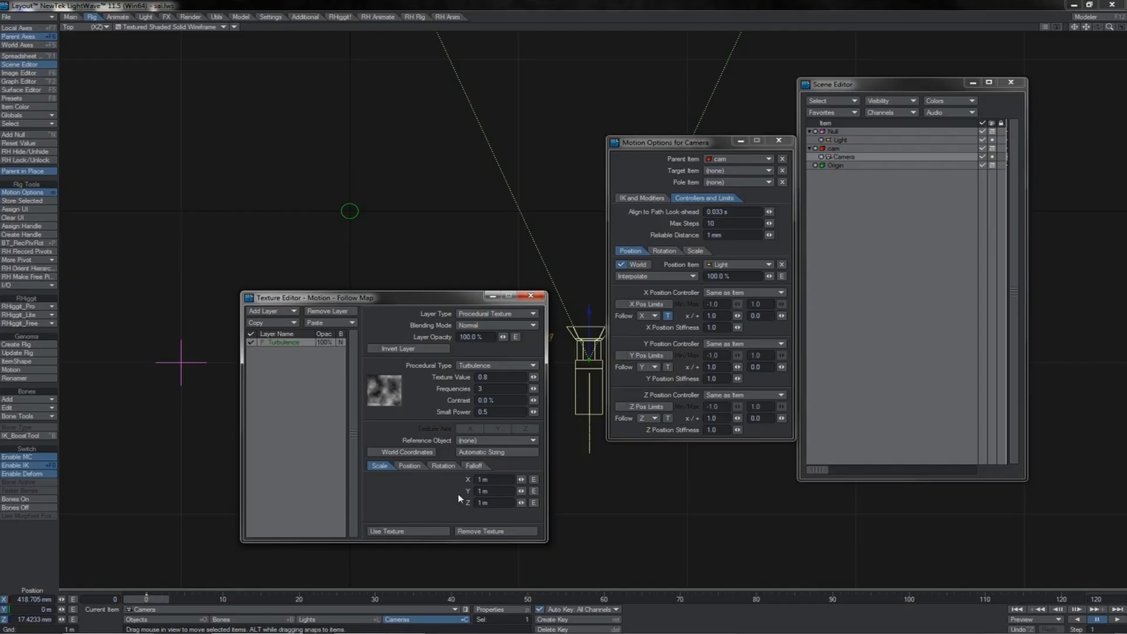
{"action": "left_click", "coordinate": [422, 530]}
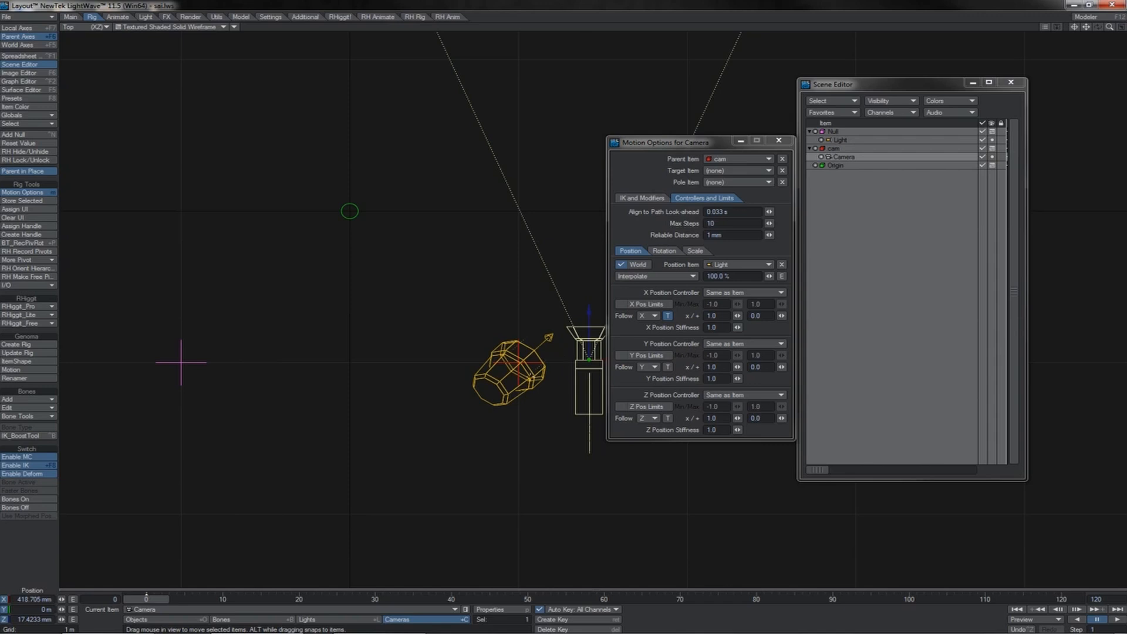
Move the light along X to about 0.19 m to test the textured follow on the camera
{"action": "left_click", "coordinate": [702, 315]}
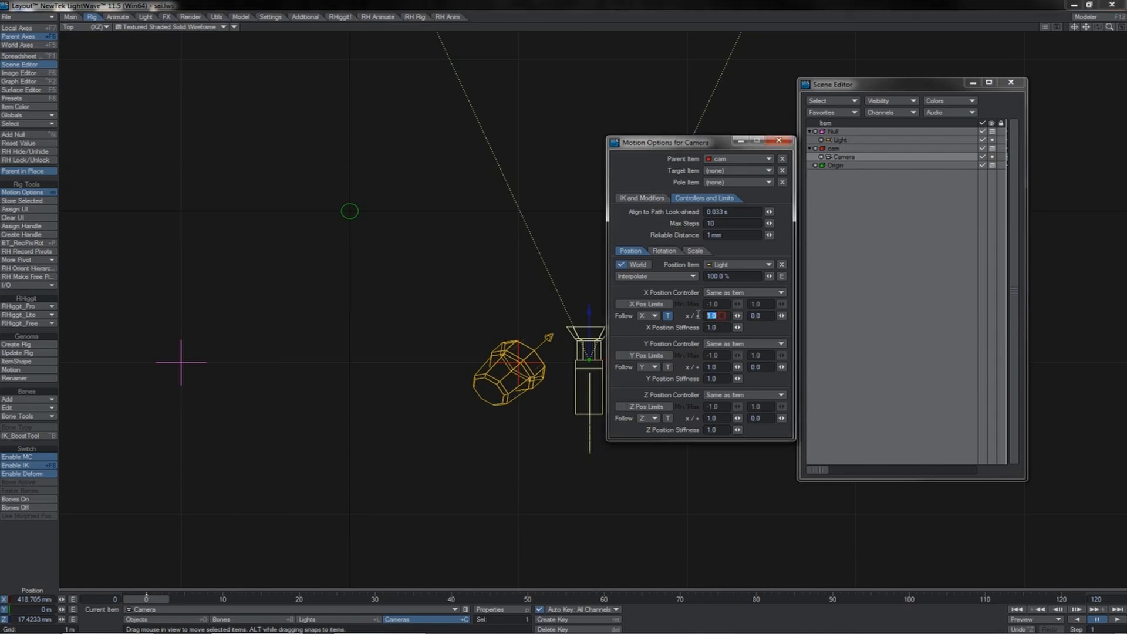
{"action": "left_click", "coordinate": [536, 370]}
{"action": "left_click_drag", "start_coordinate": [536, 370], "coordinate": [135, 370]}
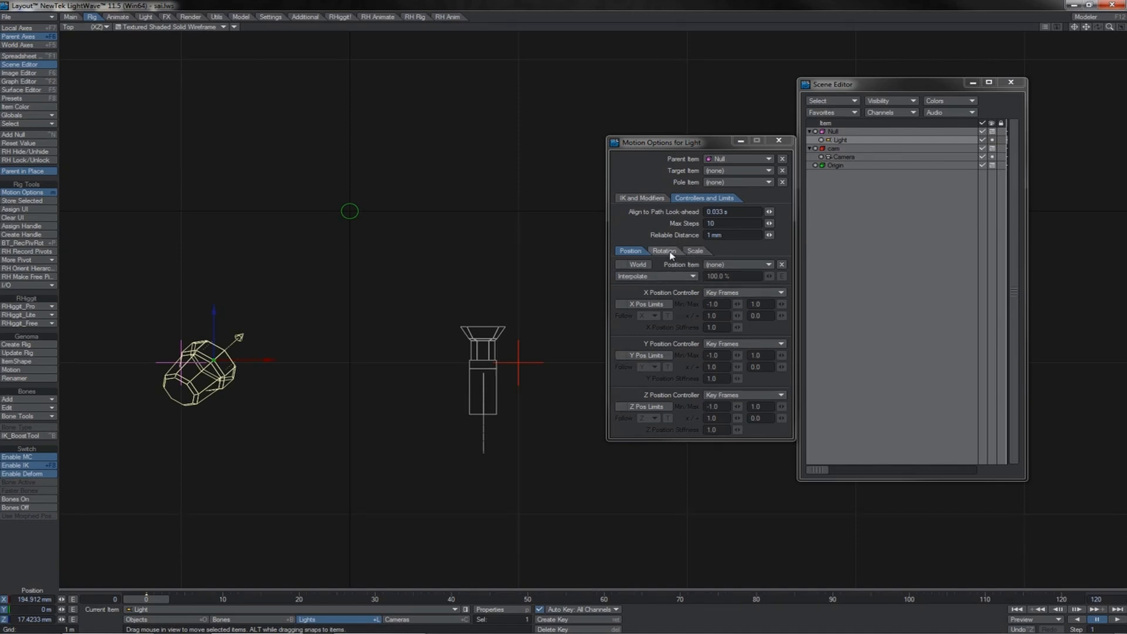
Set the light's X, Y and Z scale controllers to Same as Item with Origin as the Scale Item
{"action": "left_click", "coordinate": [695, 251]}
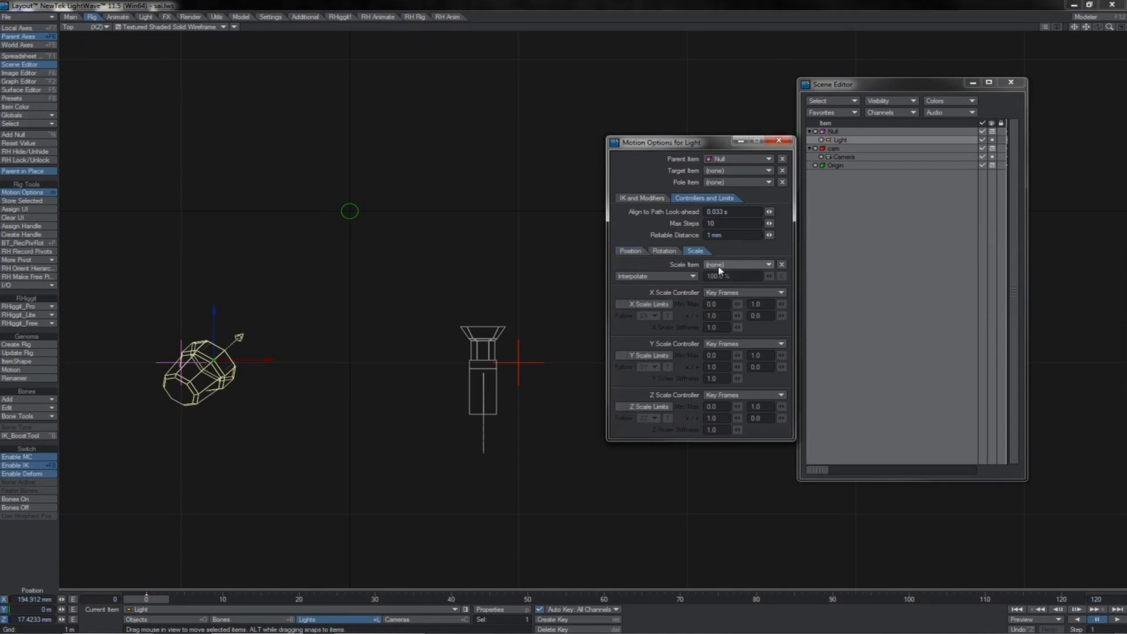
{"action": "left_click", "coordinate": [664, 250]}
{"action": "left_click", "coordinate": [692, 252]}
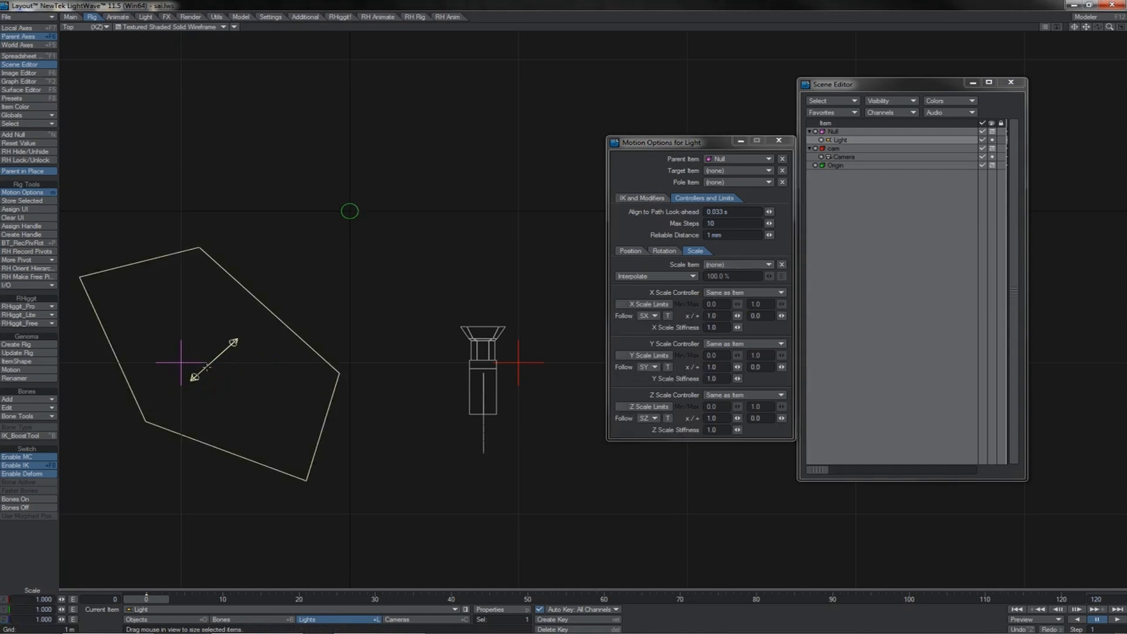
{"action": "left_click", "coordinate": [352, 213]}
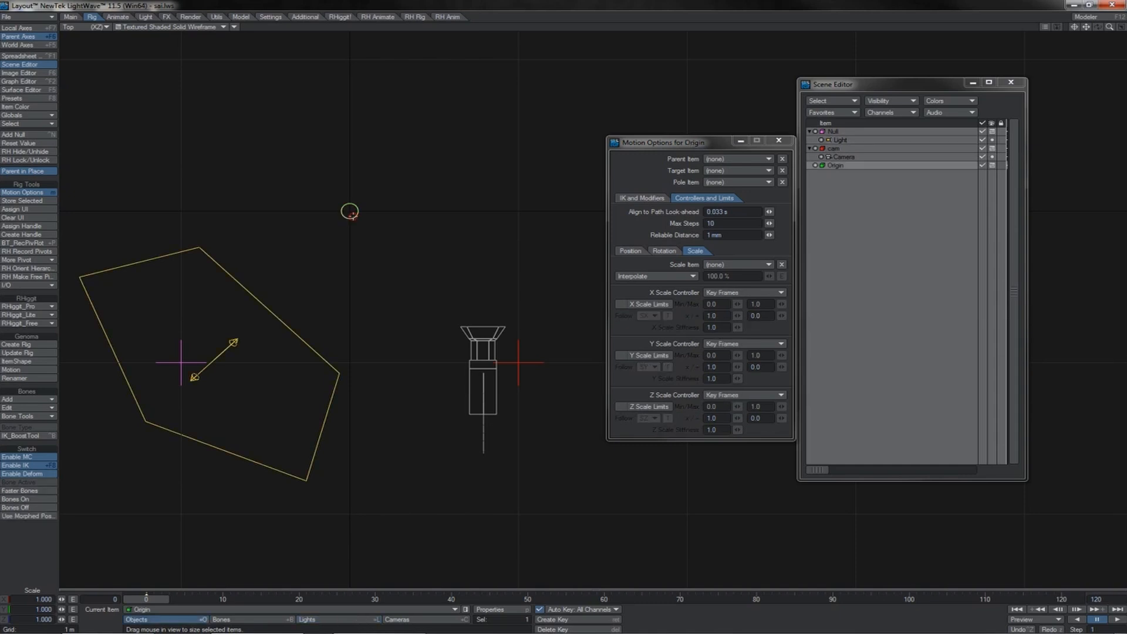
{"action": "left_click", "coordinate": [316, 358]}
{"action": "left_click", "coordinate": [730, 269]}
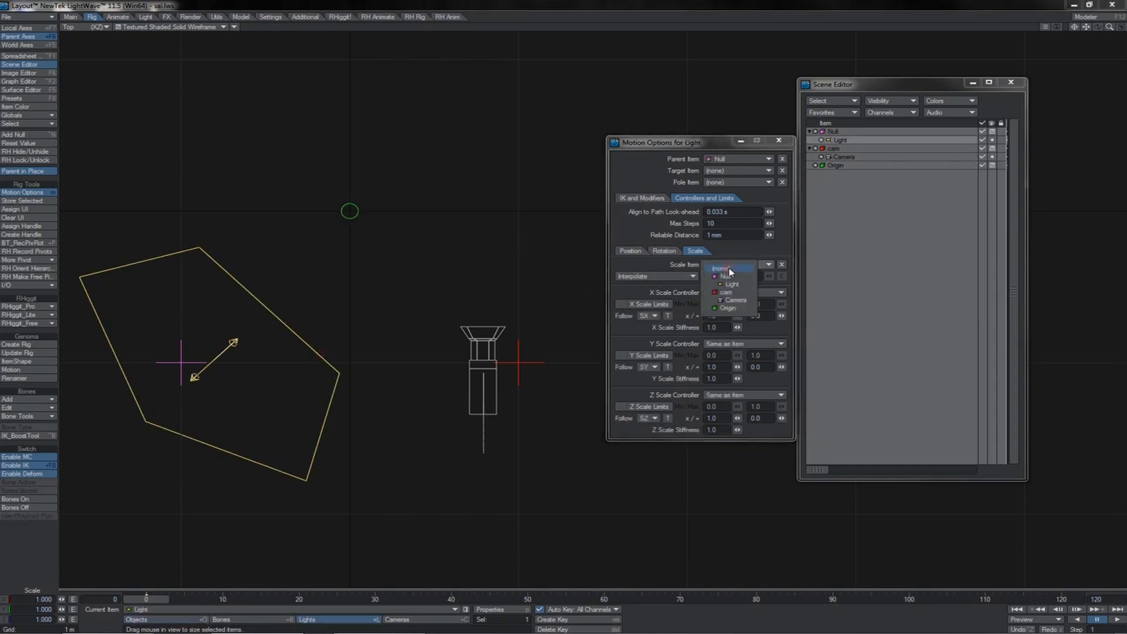
{"action": "left_click", "coordinate": [728, 308]}
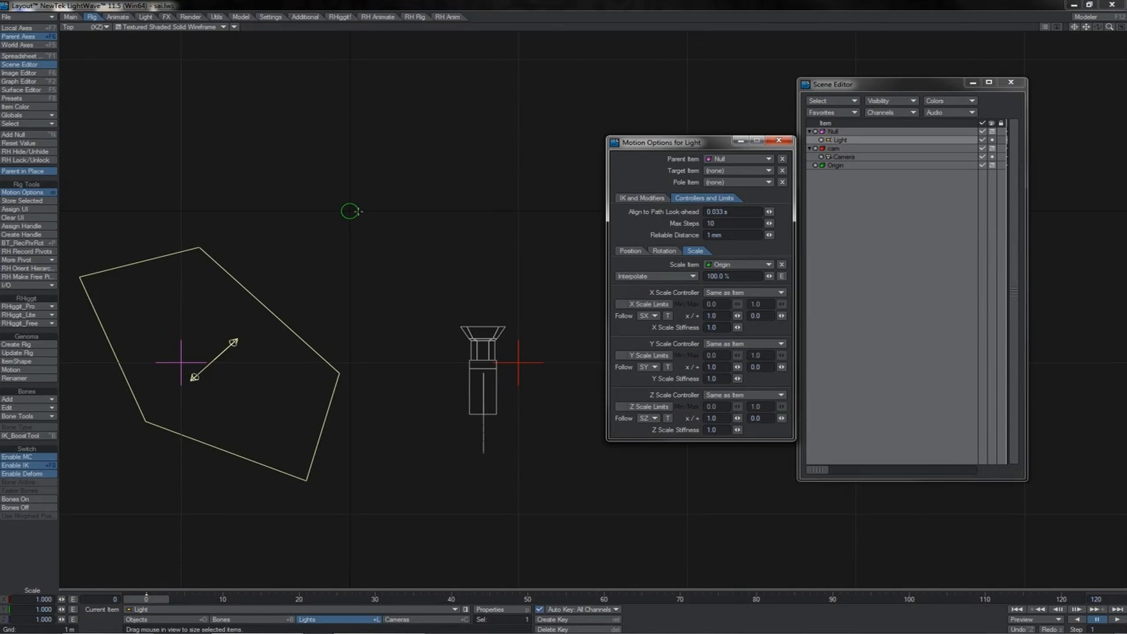
Scale the Origin null to about 1.25 and set the light's Scale Item mode to Compensate
{"action": "left_click", "coordinate": [359, 211]}
{"action": "mouse_move", "coordinate": [362, 213]}
{"action": "left_mouse_down"}
{"action": "mouse_move", "coordinate": [385, 213]}
{"action": "mouse_move", "coordinate": [363, 214]}
{"action": "left_mouse_up"}
{"action": "left_click", "coordinate": [652, 277]}
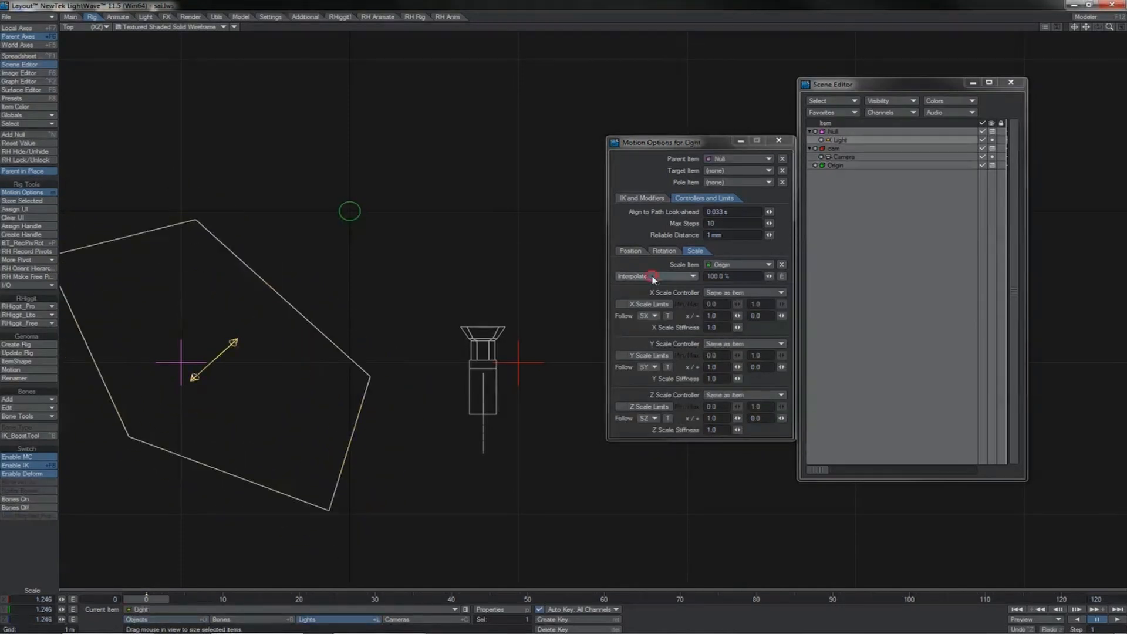
{"action": "left_click", "coordinate": [654, 287]}
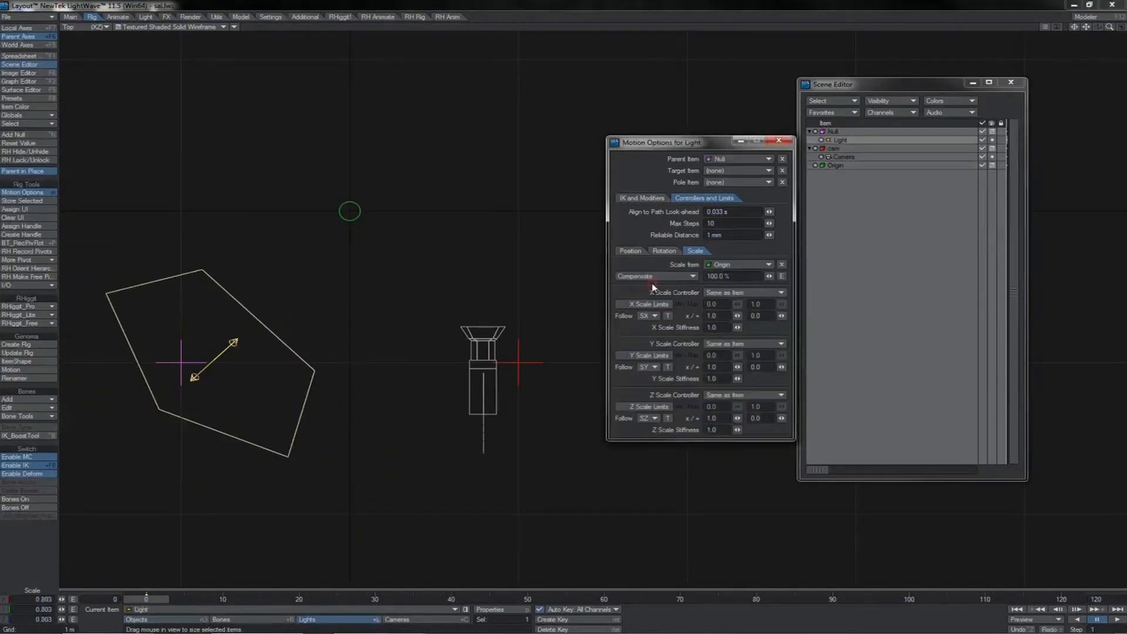
Rescale the Origin null repeatedly, selecting the light after each change to check its compensated scale
{"action": "left_click", "coordinate": [362, 216]}
{"action": "mouse_move", "coordinate": [384, 197]}
{"action": "left_mouse_down"}
{"action": "mouse_move", "coordinate": [444, 197]}
{"action": "mouse_move", "coordinate": [322, 196]}
{"action": "mouse_move", "coordinate": [418, 196]}
{"action": "mouse_move", "coordinate": [375, 196]}
{"action": "left_mouse_up"}
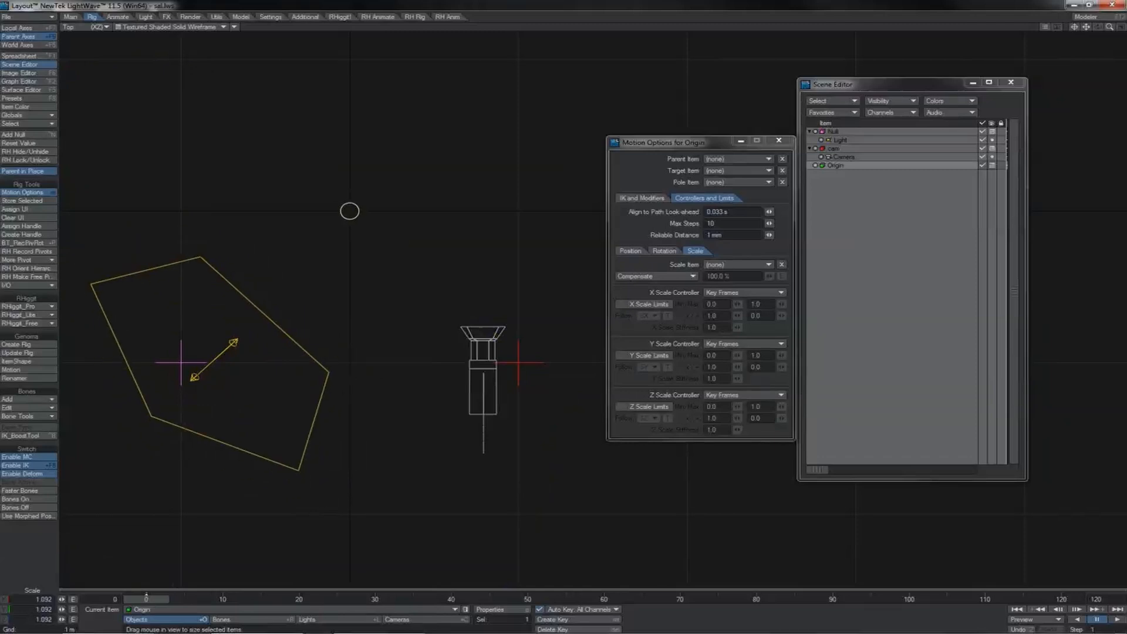
{"action": "left_click", "coordinate": [274, 325]}
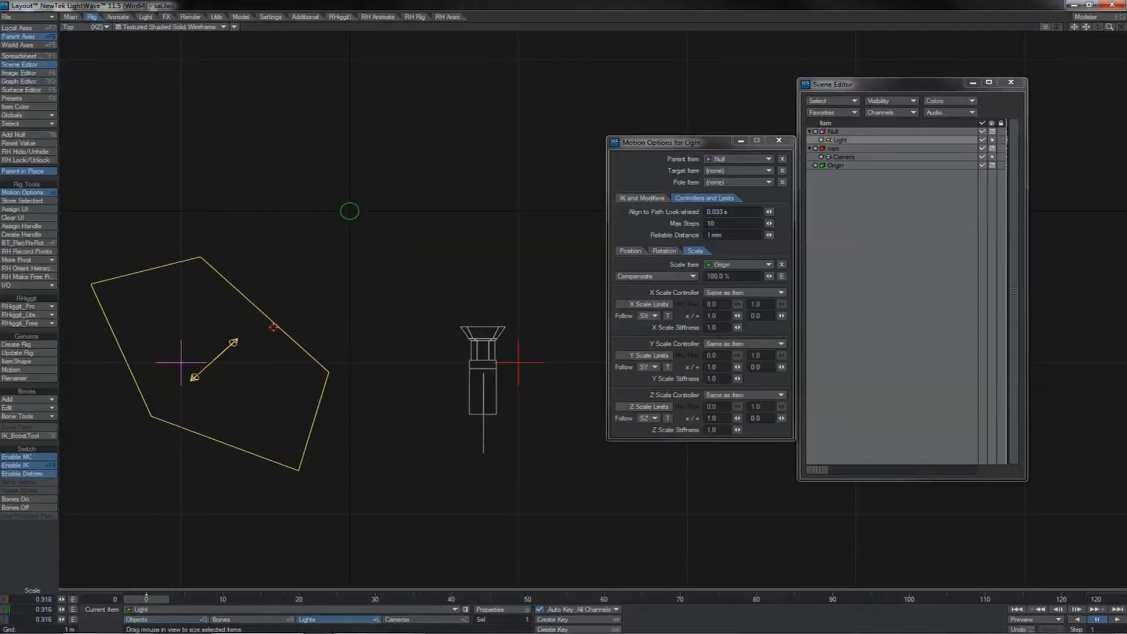
{"action": "left_click", "coordinate": [360, 216]}
{"action": "left_click_drag", "start_coordinate": [360, 221], "coordinate": [564, 312]}
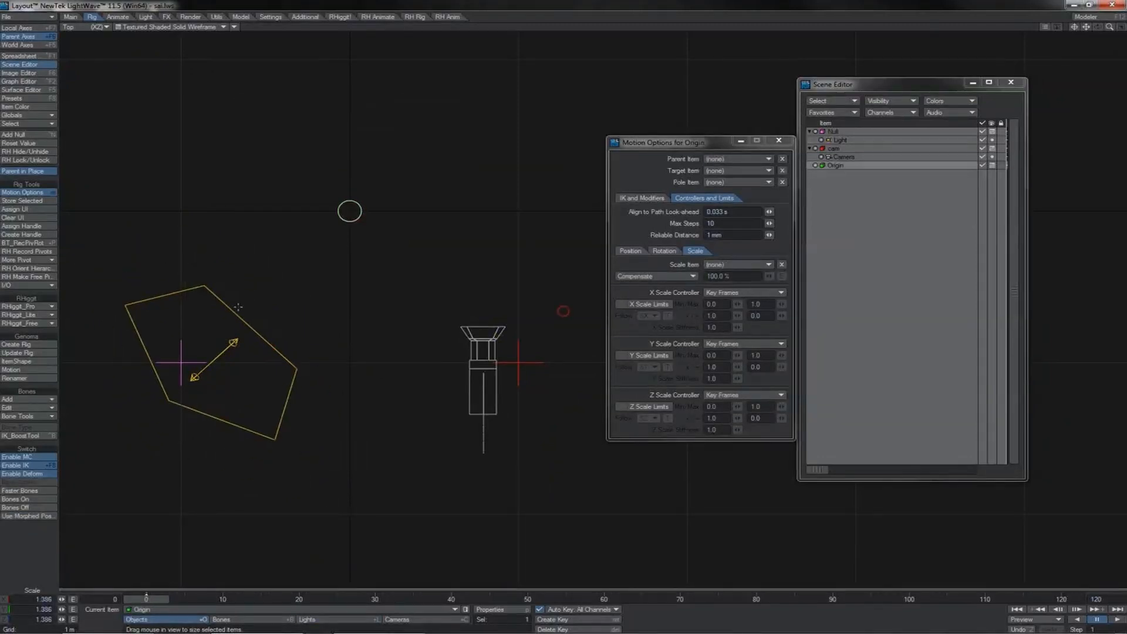
{"action": "left_click", "coordinate": [239, 317]}
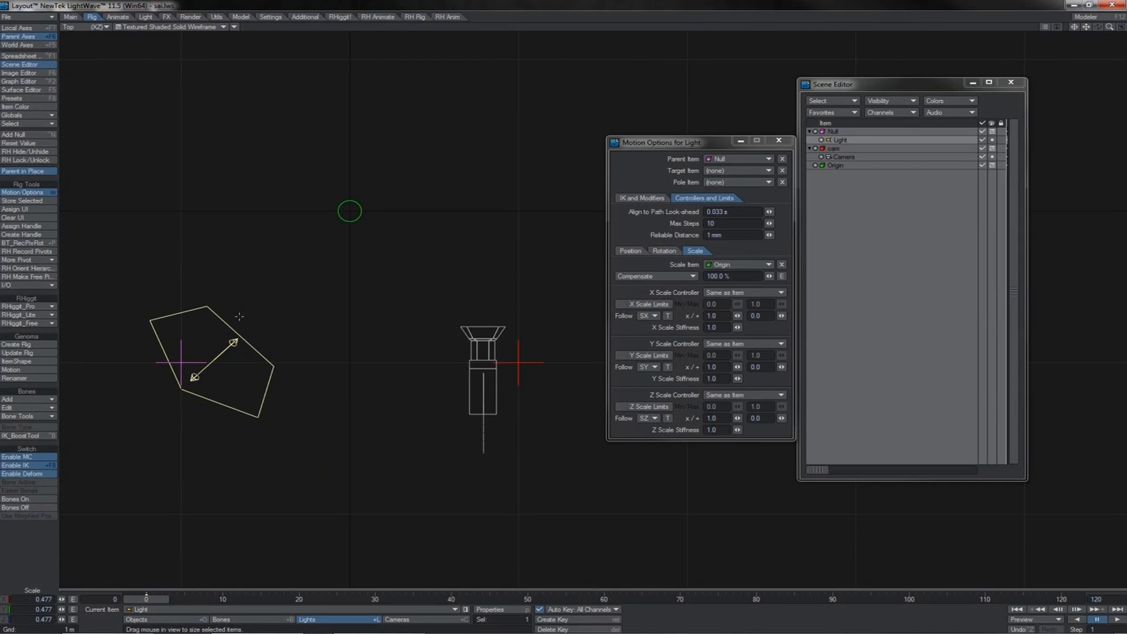
Set the light's Scale Item mode back to Interpolate and examine its X scale follow offset and channel options
{"action": "left_click", "coordinate": [351, 222]}
{"action": "left_click", "coordinate": [309, 317]}
{"action": "left_click", "coordinate": [759, 316]}
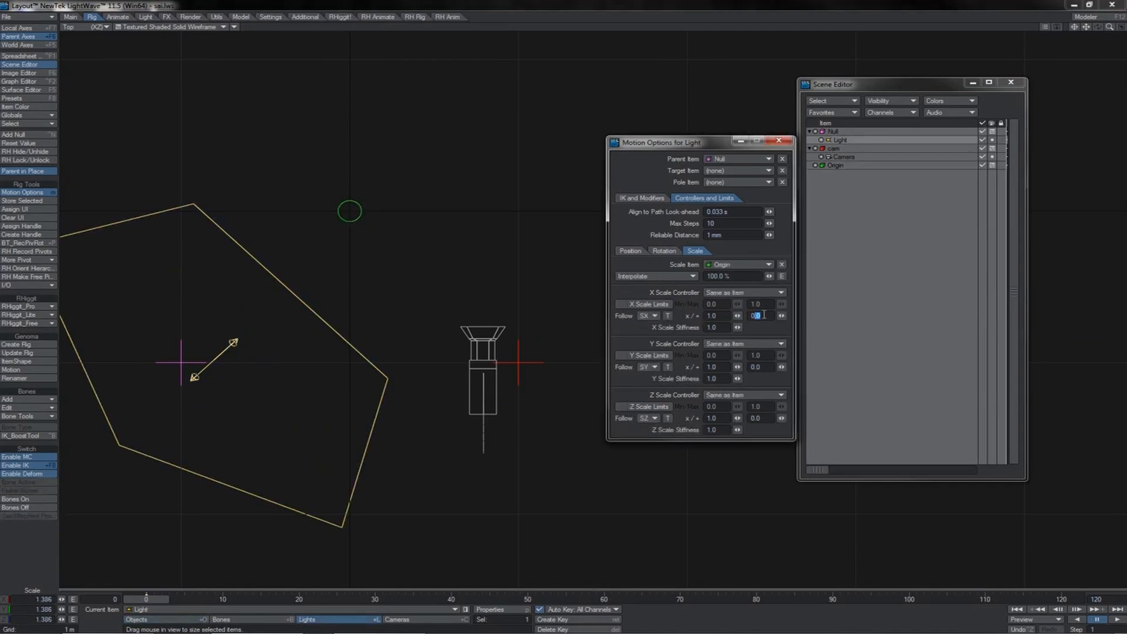
{"action": "left_click_drag", "start_coordinate": [765, 314], "coordinate": [750, 316]}
{"action": "left_click", "coordinate": [647, 316]}
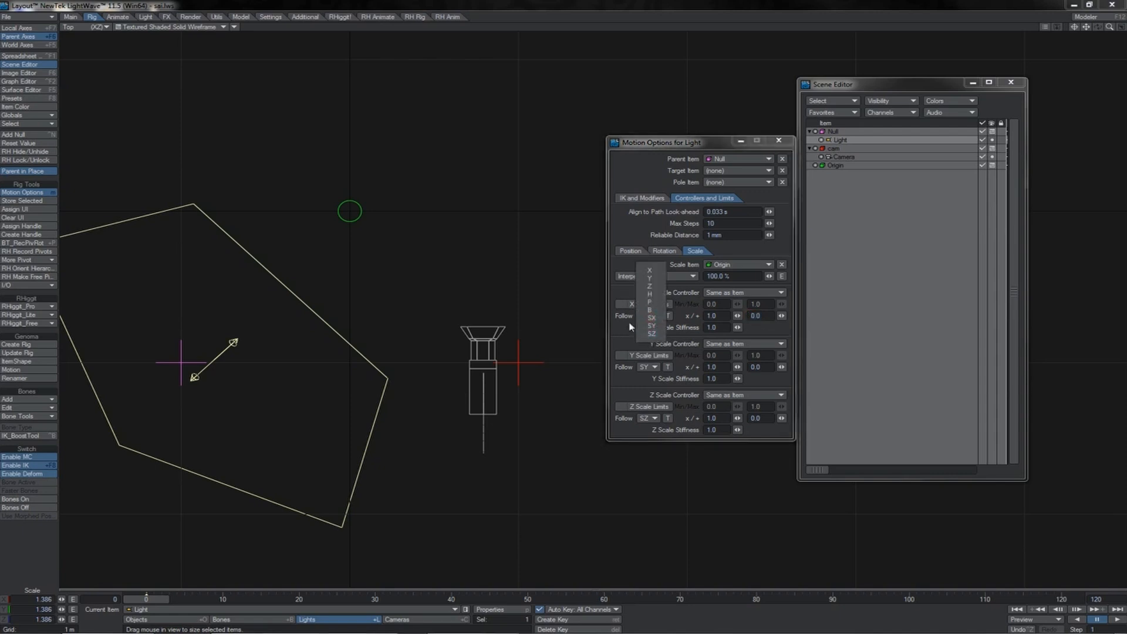
{"action": "left_click", "coordinate": [627, 326]}
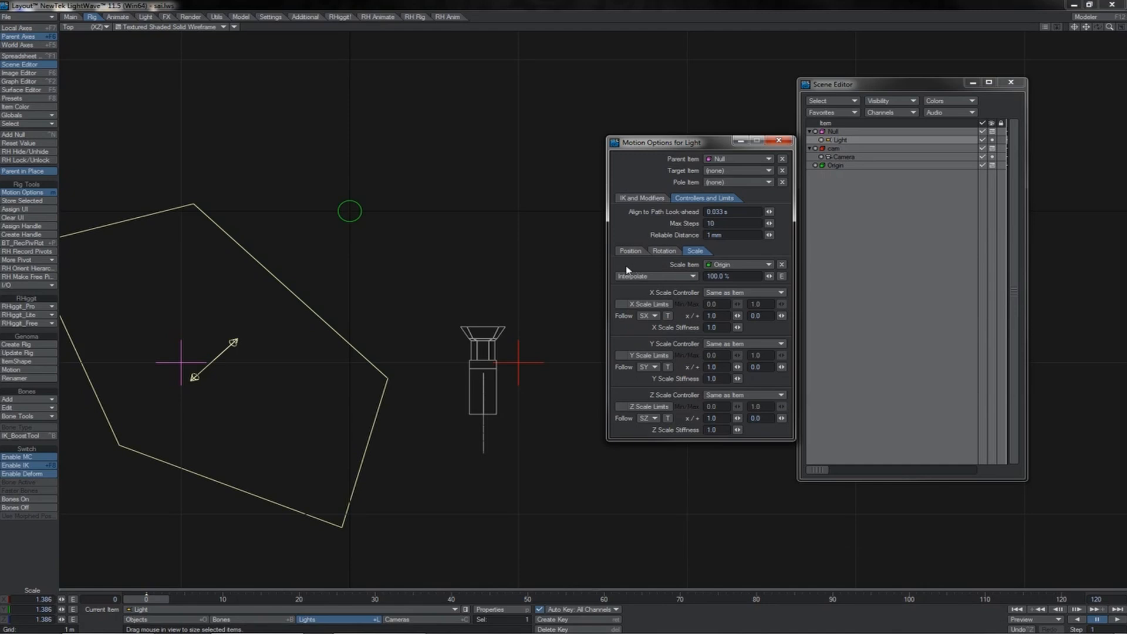
Resize the Origin null and scale the light's parent Null to about 0.78
{"action": "left_click", "coordinate": [357, 208]}
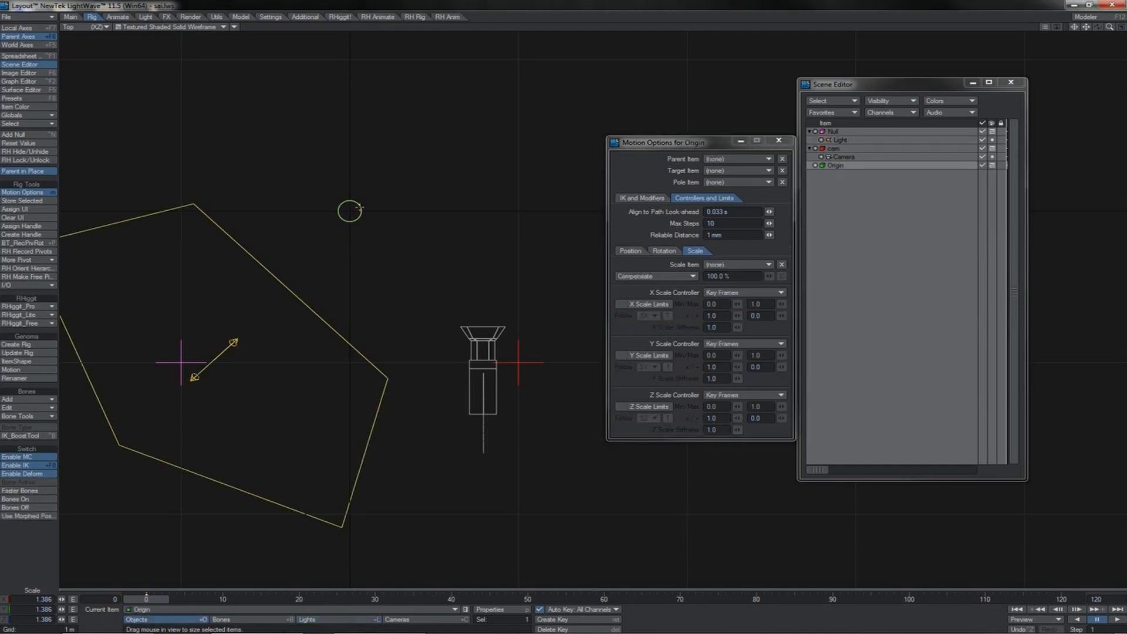
{"action": "mouse_move", "coordinate": [358, 212]}
{"action": "left_mouse_down"}
{"action": "mouse_move", "coordinate": [330, 211]}
{"action": "mouse_move", "coordinate": [356, 212]}
{"action": "left_mouse_up"}
{"action": "left_click", "coordinate": [181, 357]}
{"action": "mouse_move", "coordinate": [354, 306]}
{"action": "left_mouse_down"}
{"action": "mouse_move", "coordinate": [397, 307]}
{"action": "mouse_move", "coordinate": [316, 306]}
{"action": "mouse_move", "coordinate": [388, 306]}
{"action": "mouse_move", "coordinate": [355, 306]}
{"action": "left_mouse_up"}
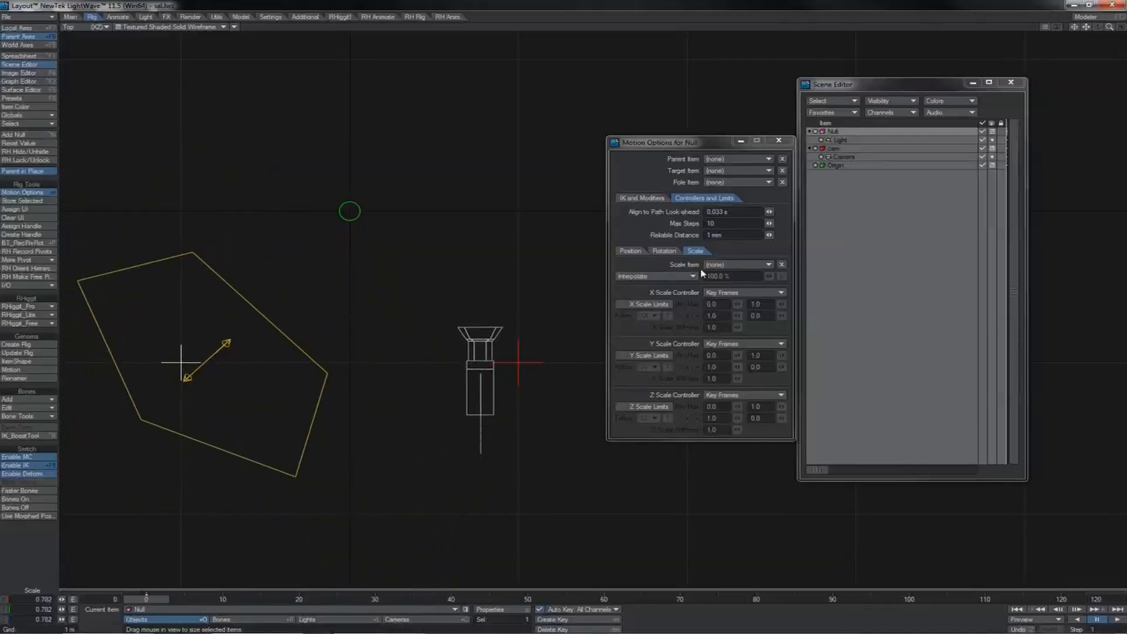
Open the rotation controller settings of the Null
{"action": "left_click", "coordinate": [662, 255]}
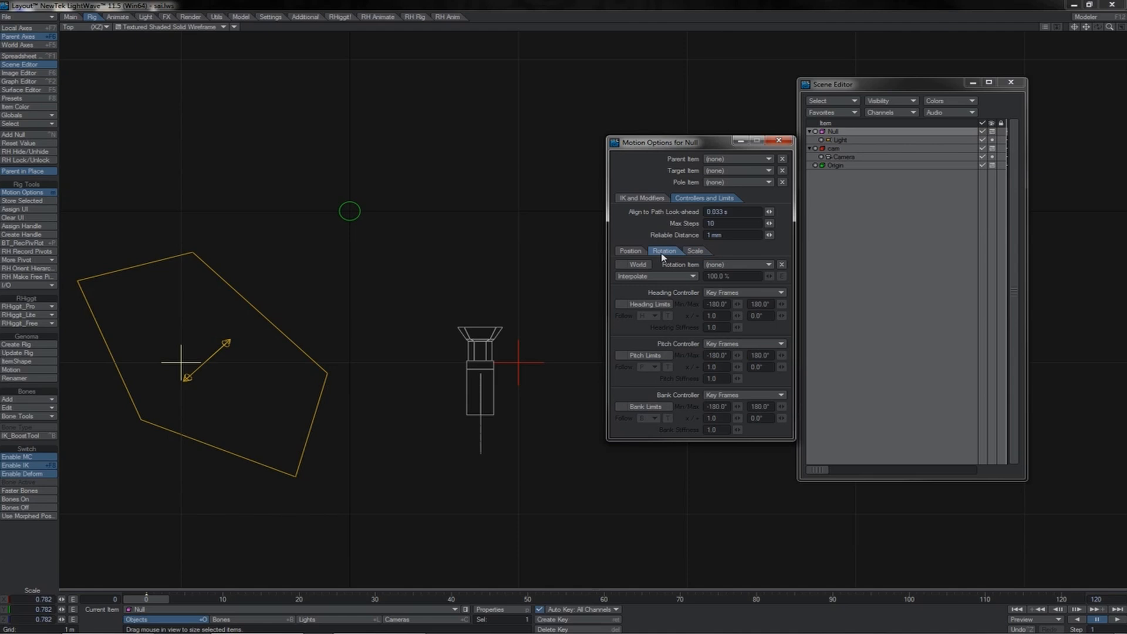